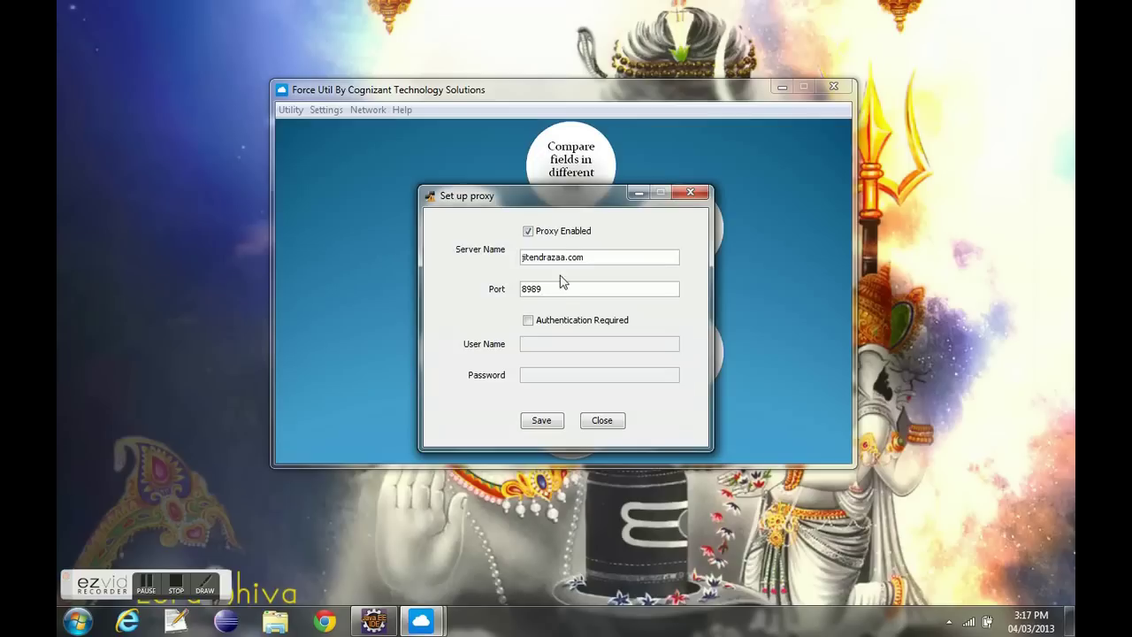
- Try proxy authentication with a test user name, then erase it and turn authentication off
click(544, 324)
click(543, 342)
text(s)
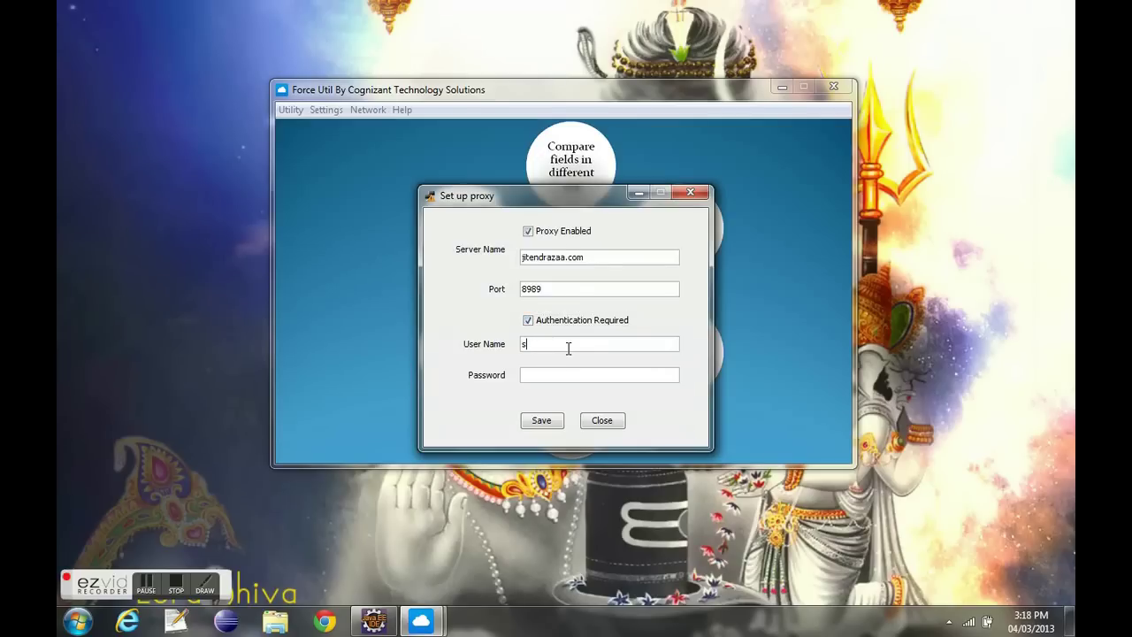
text(\)
click(573, 320)
click(536, 320)
click(537, 343)
text(\)
key(BackSpace)
key(BackSpace)
key(BackSpace)
click(534, 320)
- Delete the proxy port 8989 and the server name, then exit proxy setup without saving
drag(548, 292, 517, 291)
key(BackSpace)
drag(597, 257, 518, 257)
key(BackSpace)
click(602, 421)
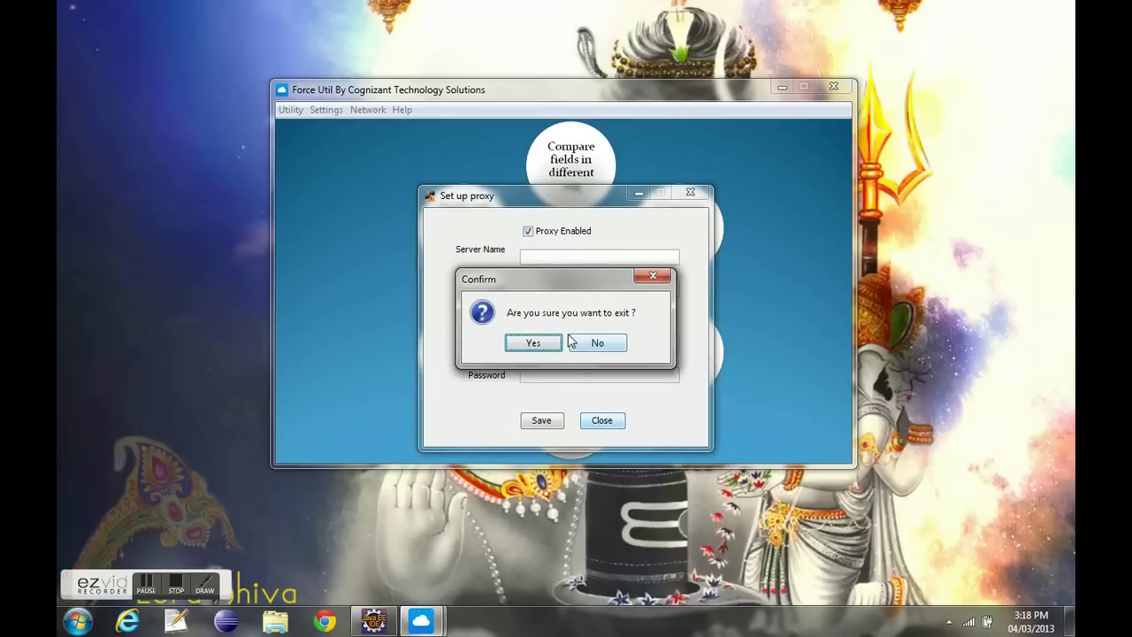
click(533, 343)
click(364, 111)
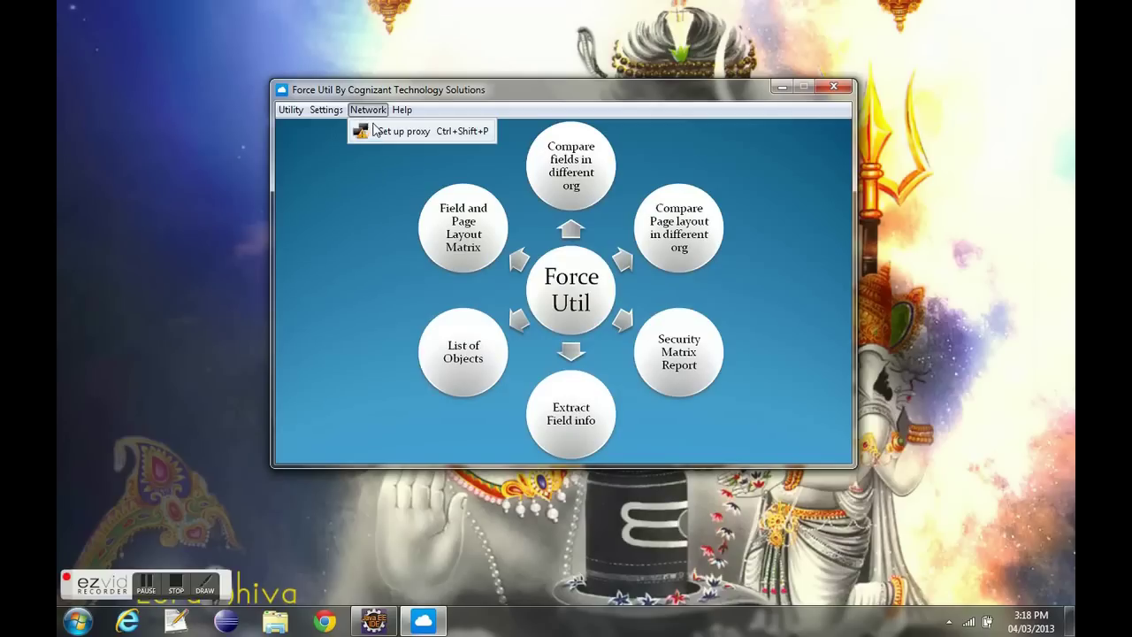
- Start a new org account with instance name 1 and profile SysAdmin
mouse_move(341, 115)
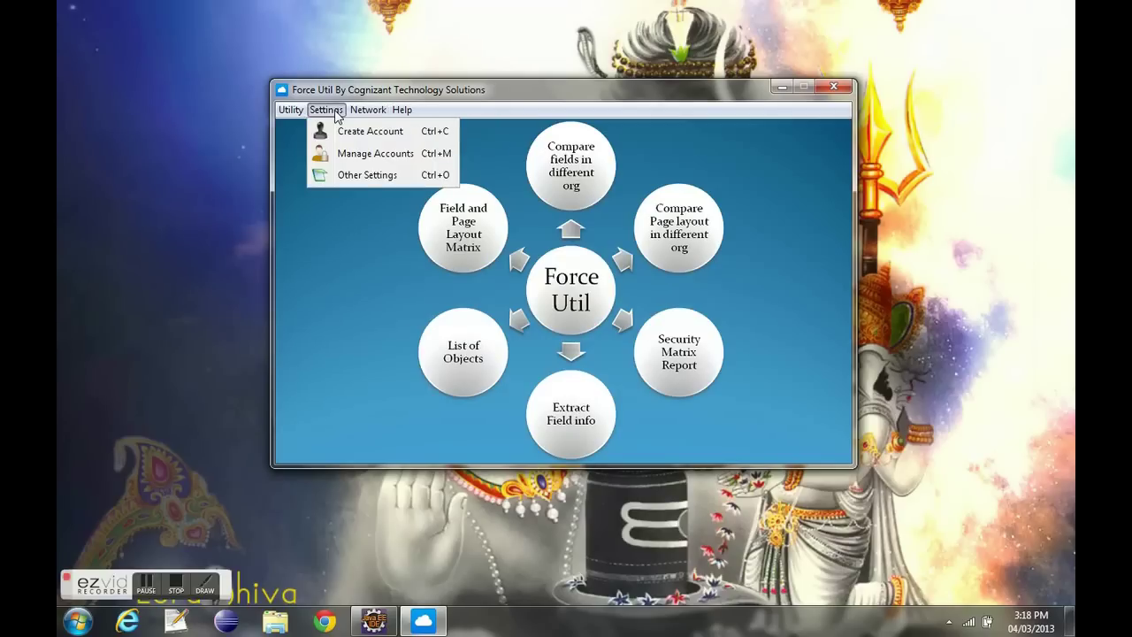
click(340, 129)
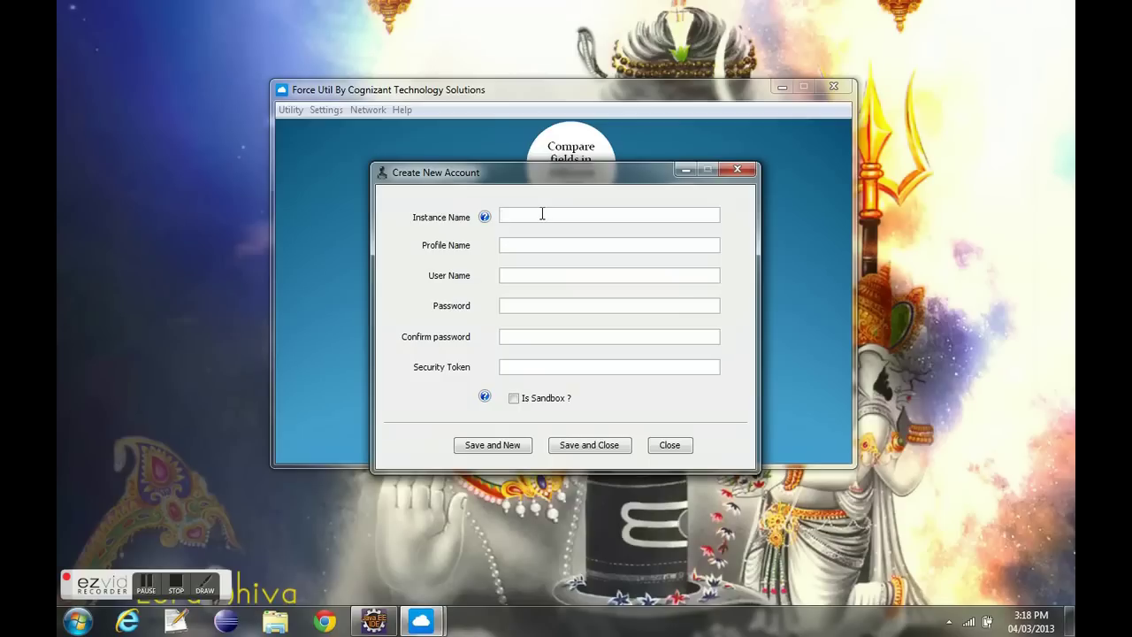
text(1)
key(Tab)
text(SysAdmin)
- Enter the org user name, the account password and its confirmation
click(525, 274)
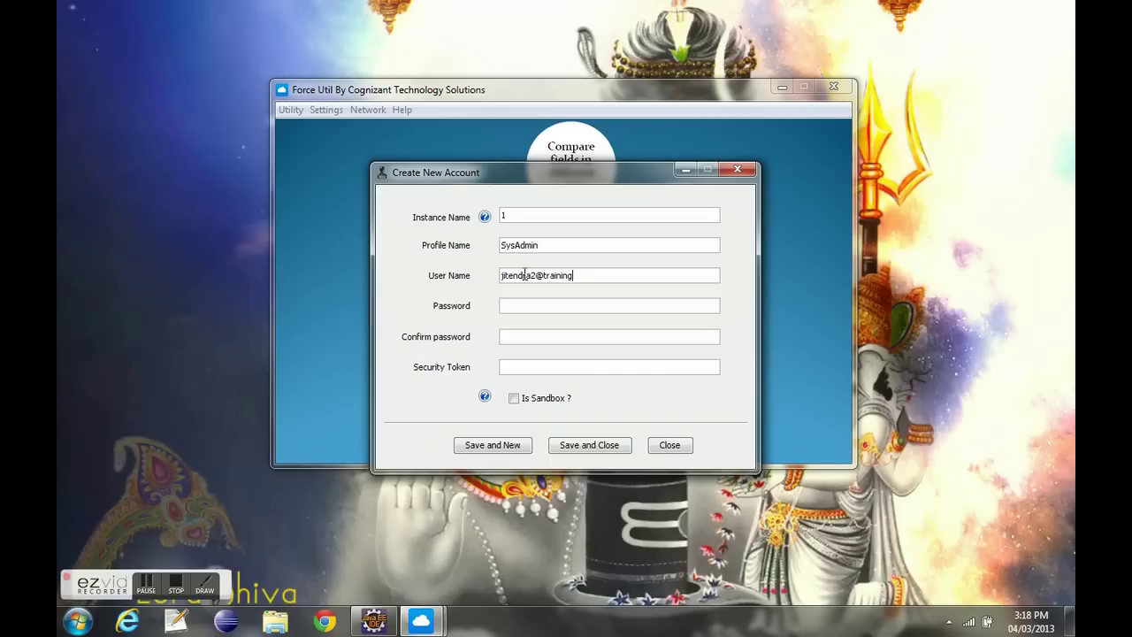
key(Tab)
text(**********)
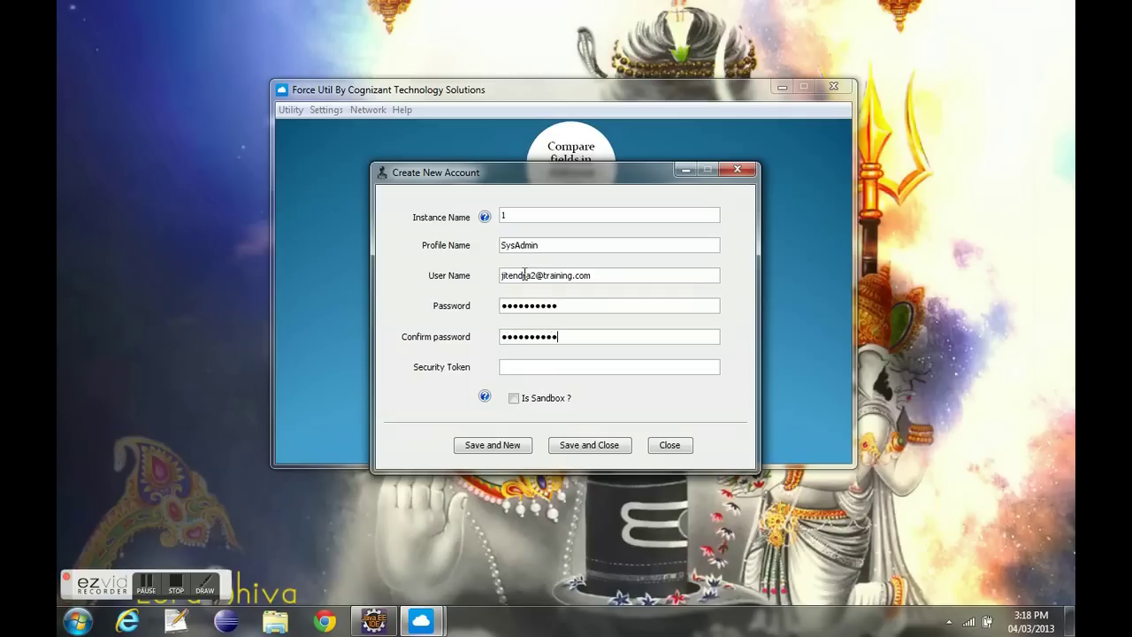
click(524, 367)
mouse_move(485, 398)
mouse_move(485, 220)
drag(541, 248, 511, 249)
- Save the account, dismiss the saved message and close the form
click(507, 450)
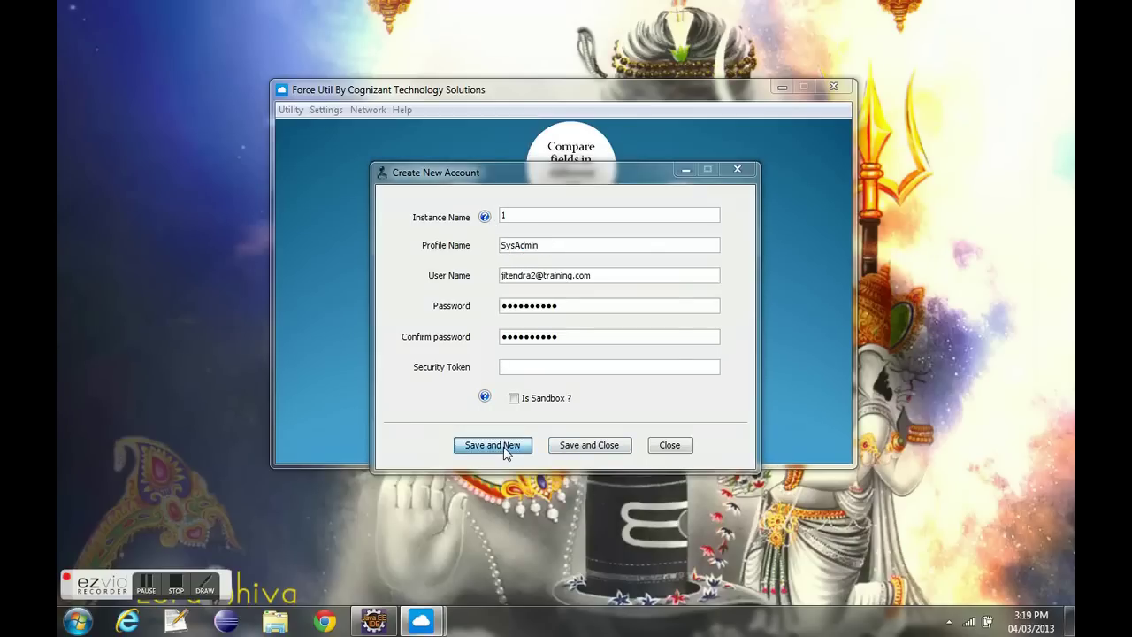
click(570, 344)
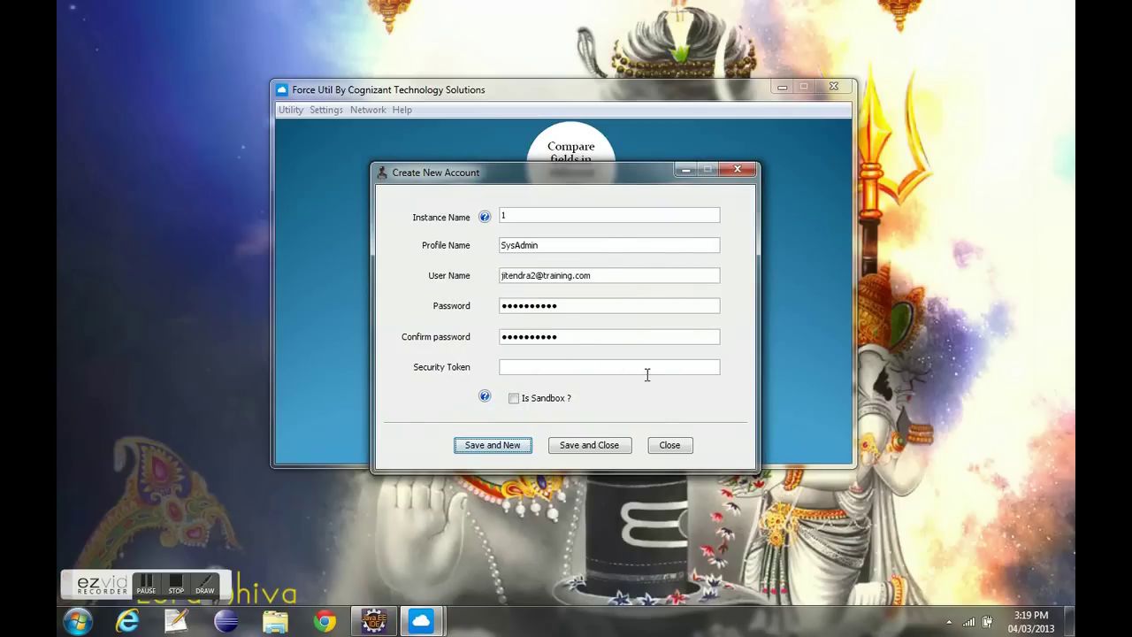
click(665, 445)
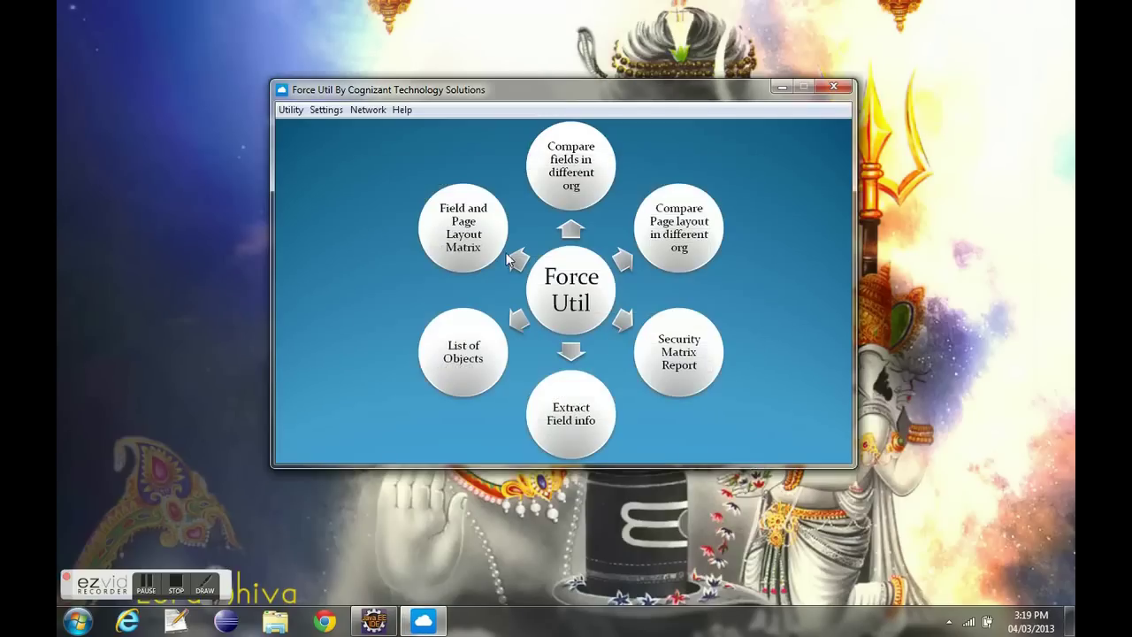
- Create an account with instance 2, profile SysAdmin, the org user name and password, and save it
click(333, 115)
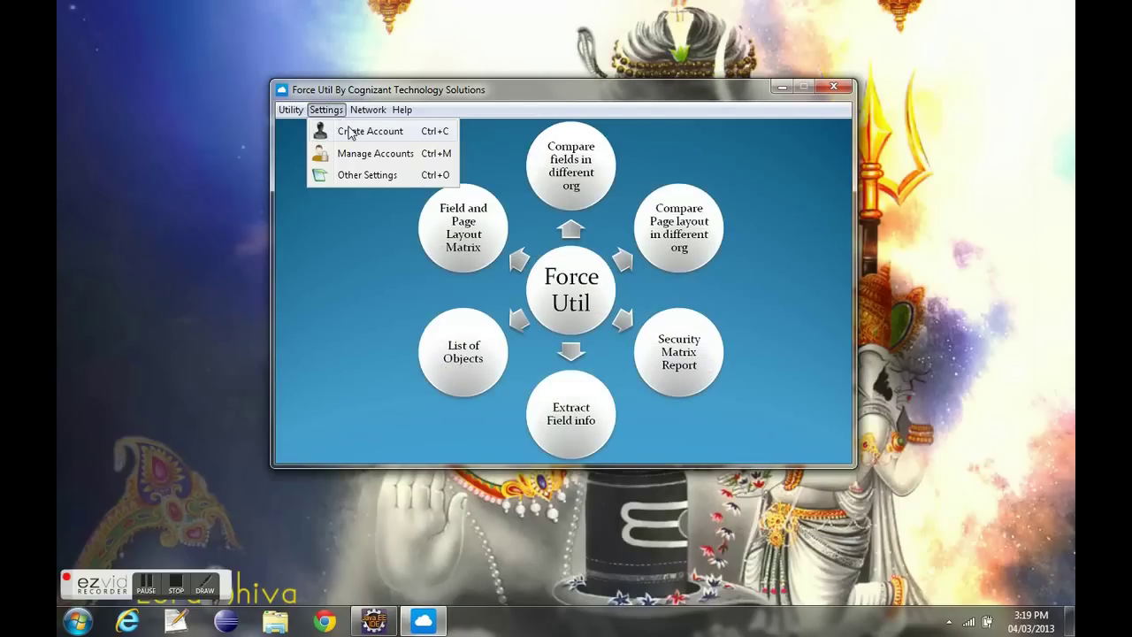
click(356, 129)
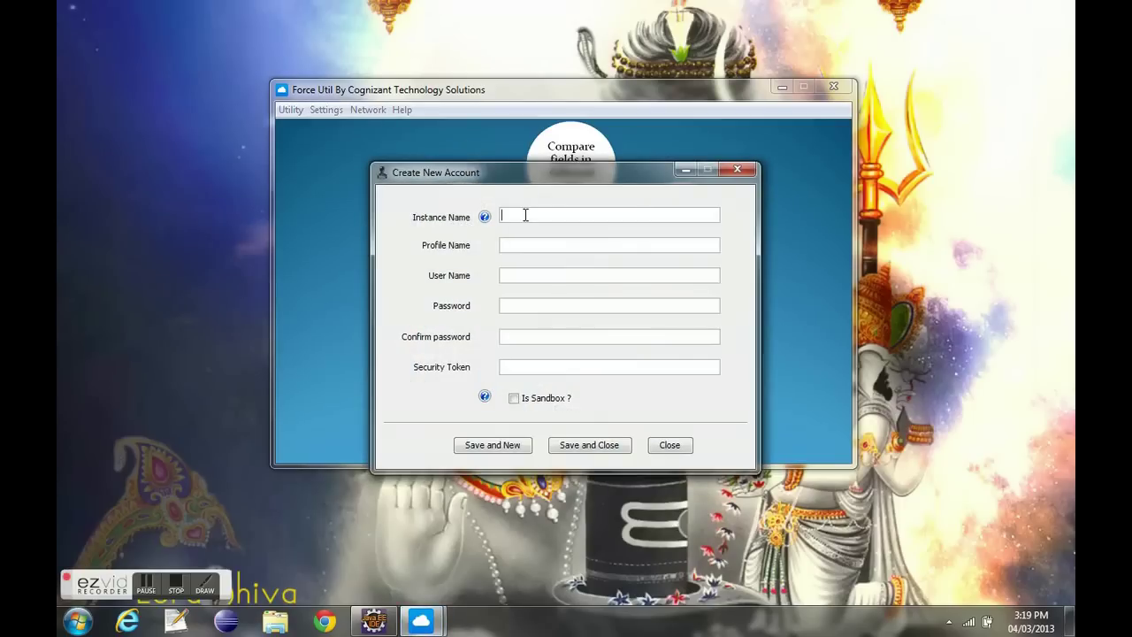
text(2)
click(527, 246)
text(SysAdmin)
click(524, 273)
key(Tab)
text(******)
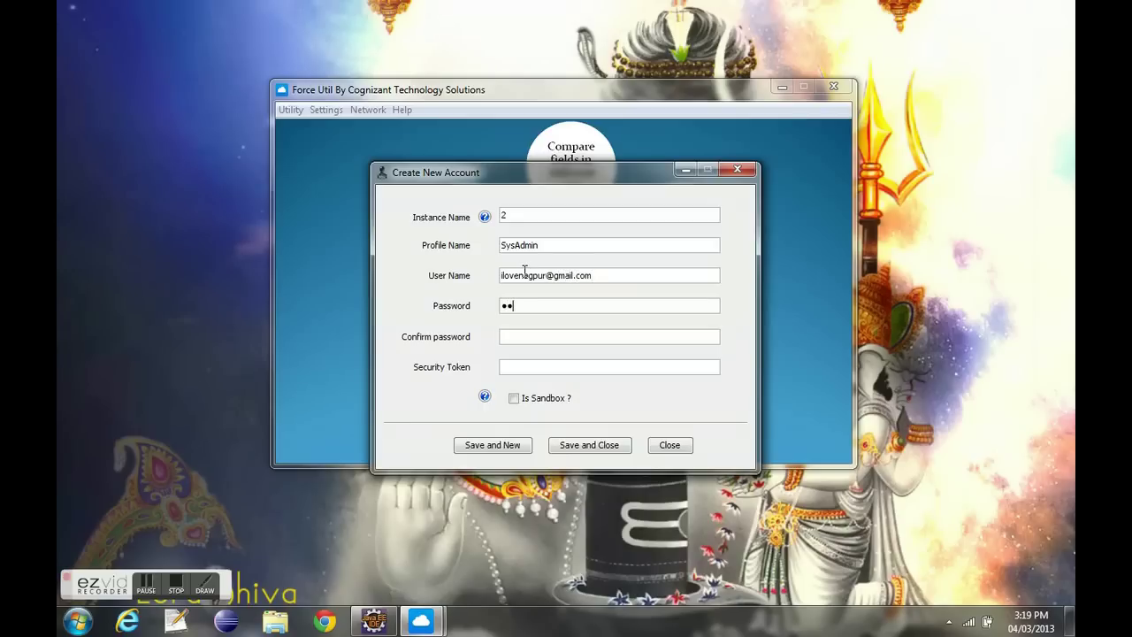
text(**************)
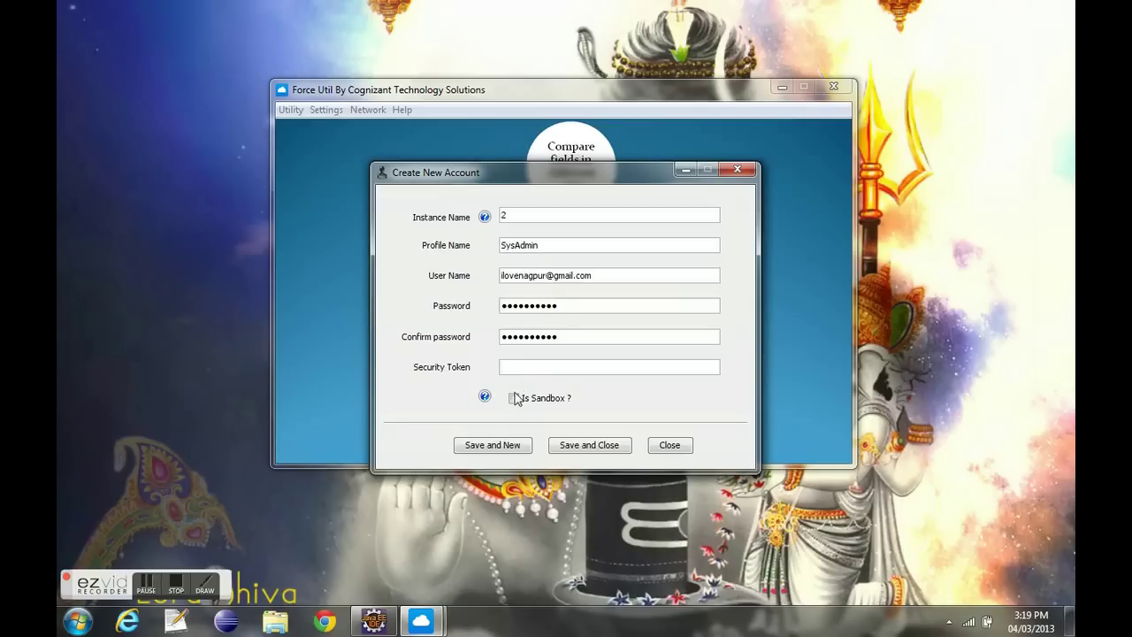
click(610, 448)
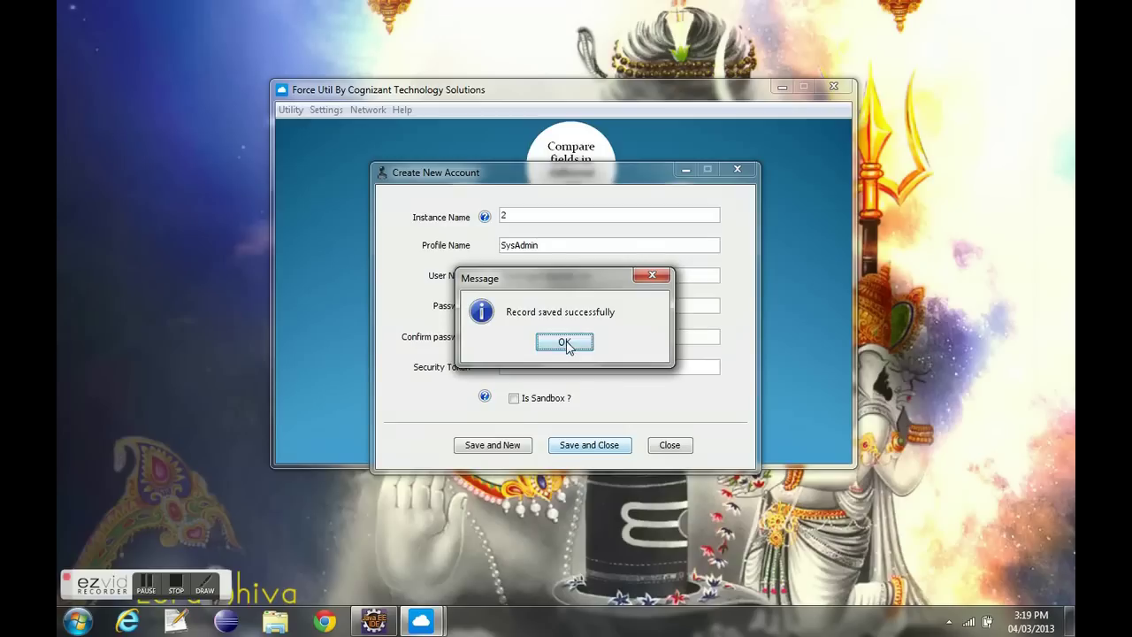
click(570, 352)
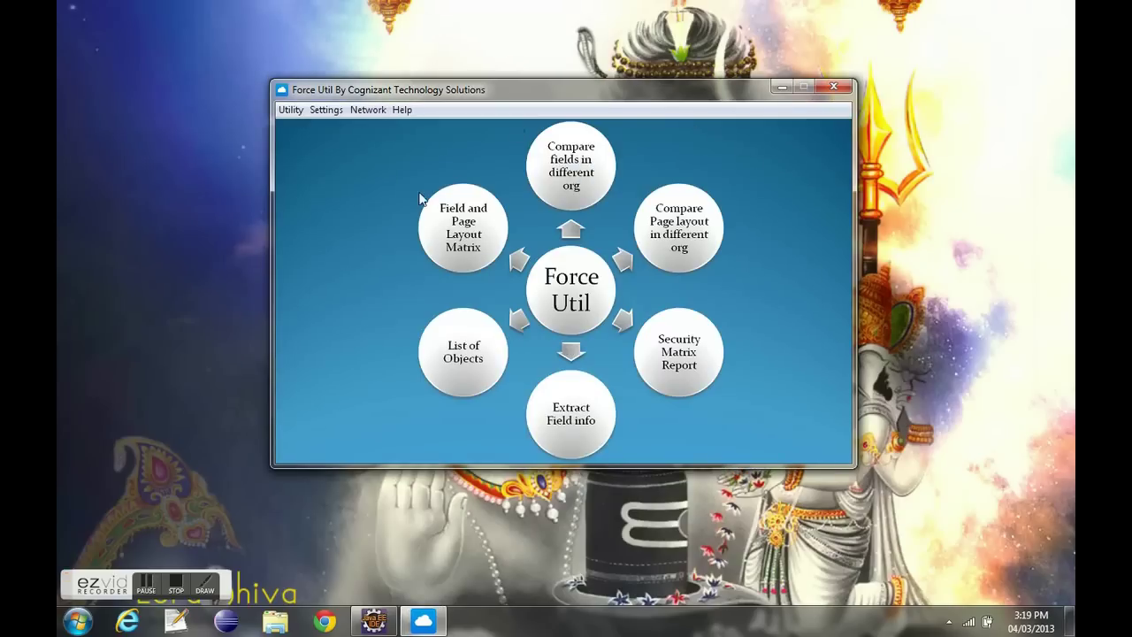
click(325, 110)
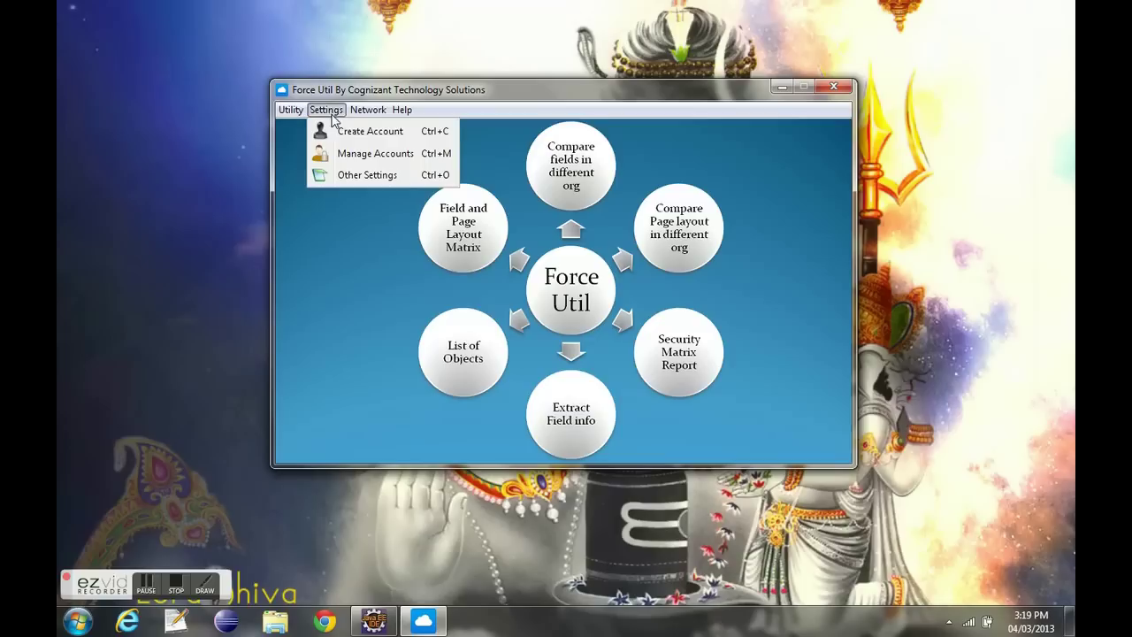
click(354, 154)
click(579, 222)
click(548, 249)
click(550, 228)
click(557, 235)
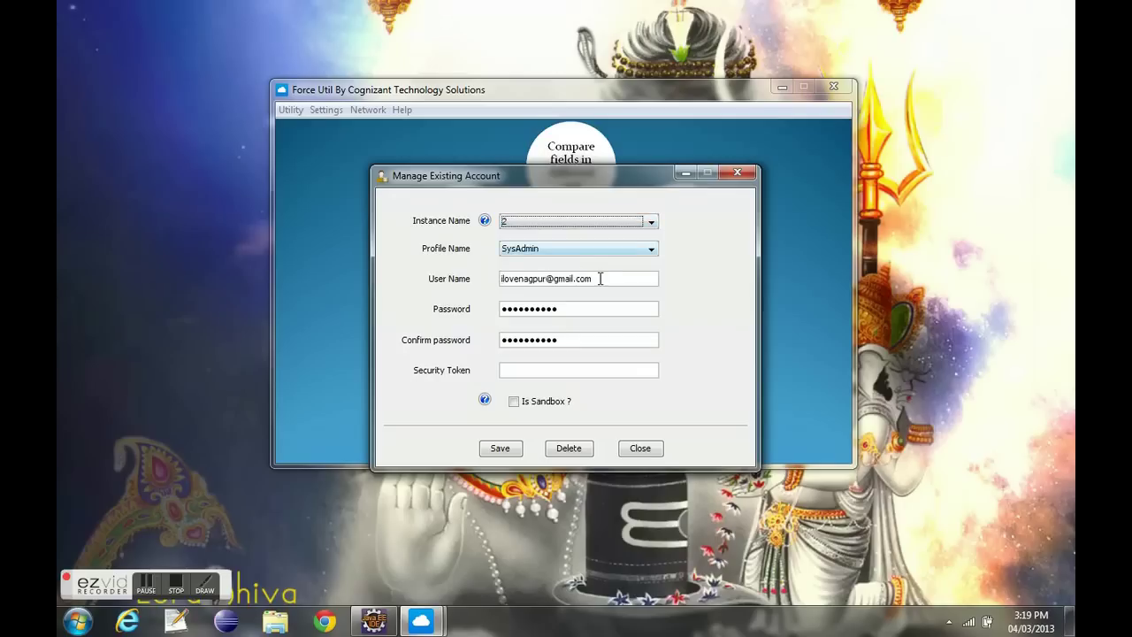
drag(606, 278, 506, 279)
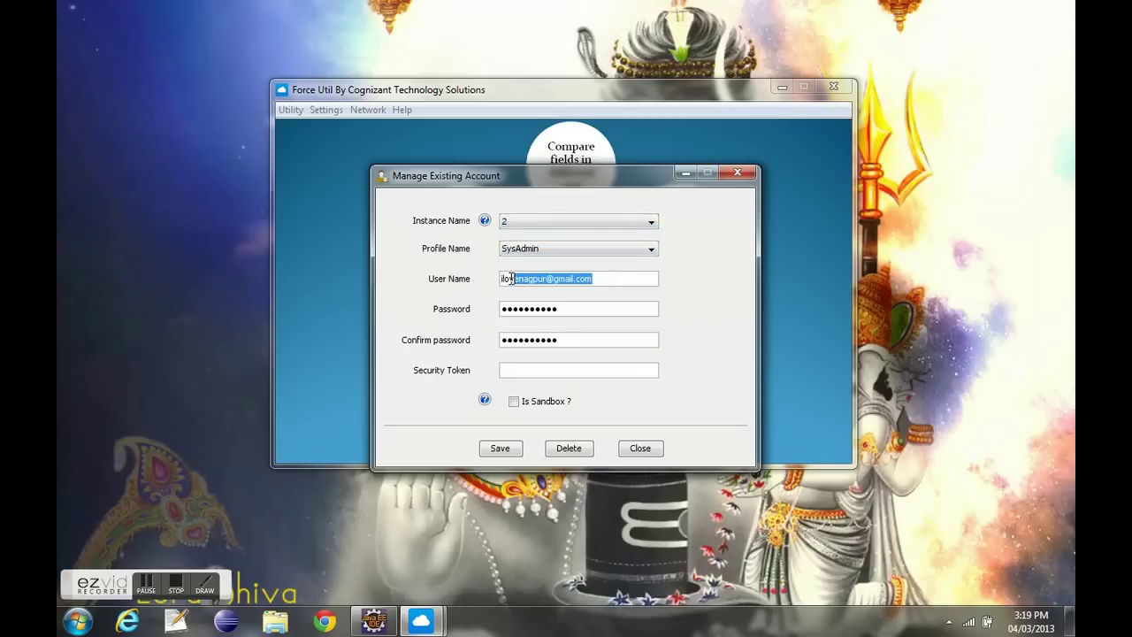
click(554, 222)
click(551, 251)
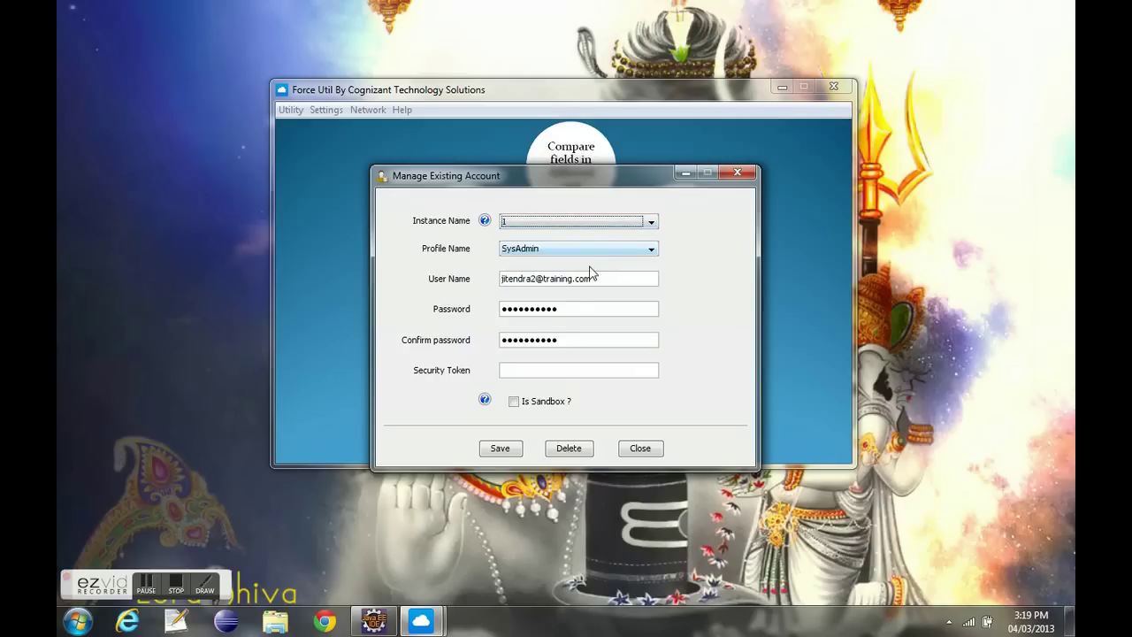
drag(579, 308, 548, 309)
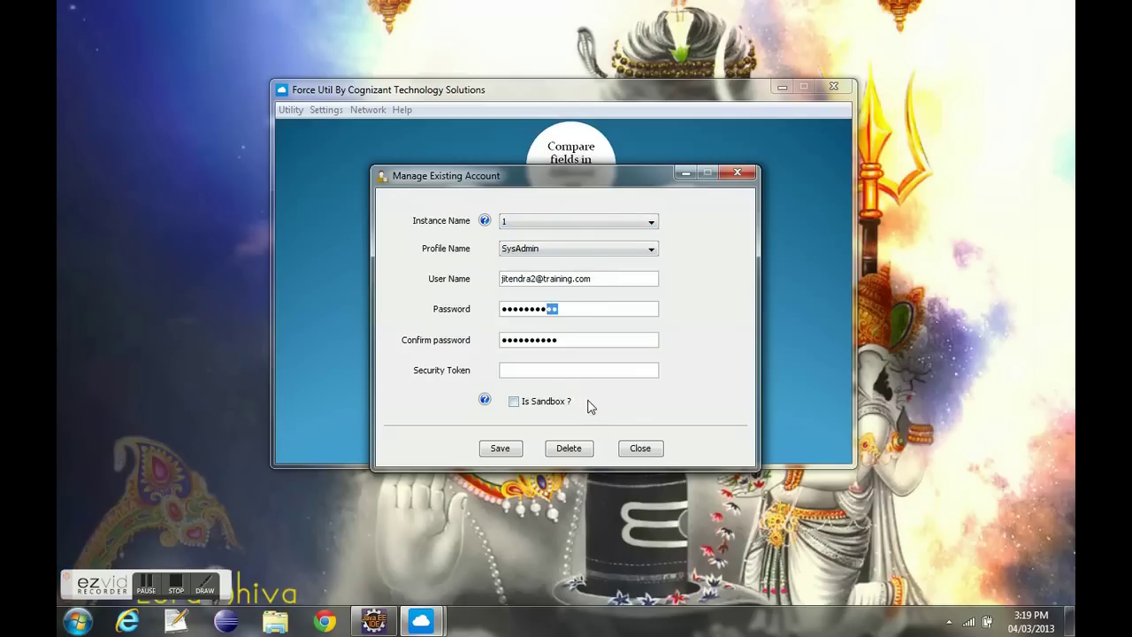
click(640, 448)
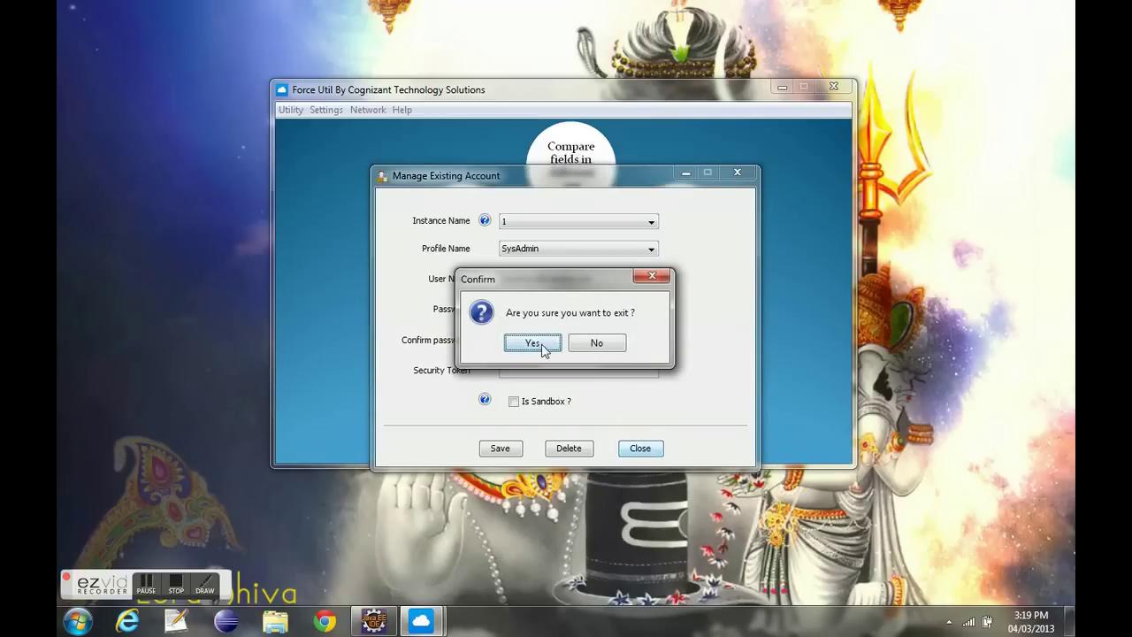
click(531, 341)
click(325, 109)
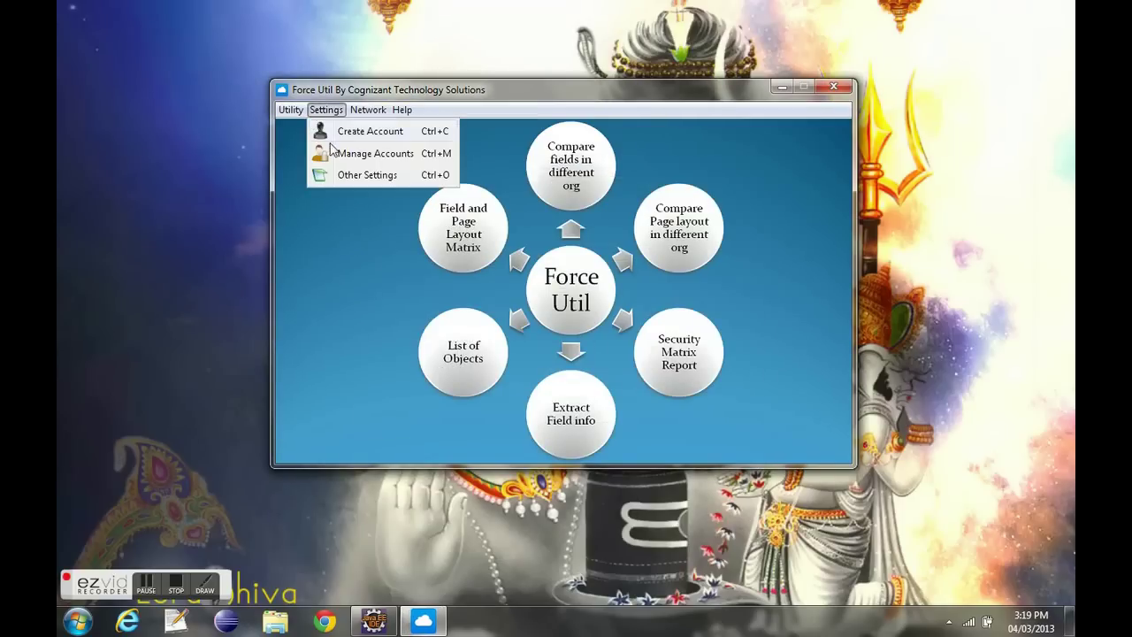
click(365, 181)
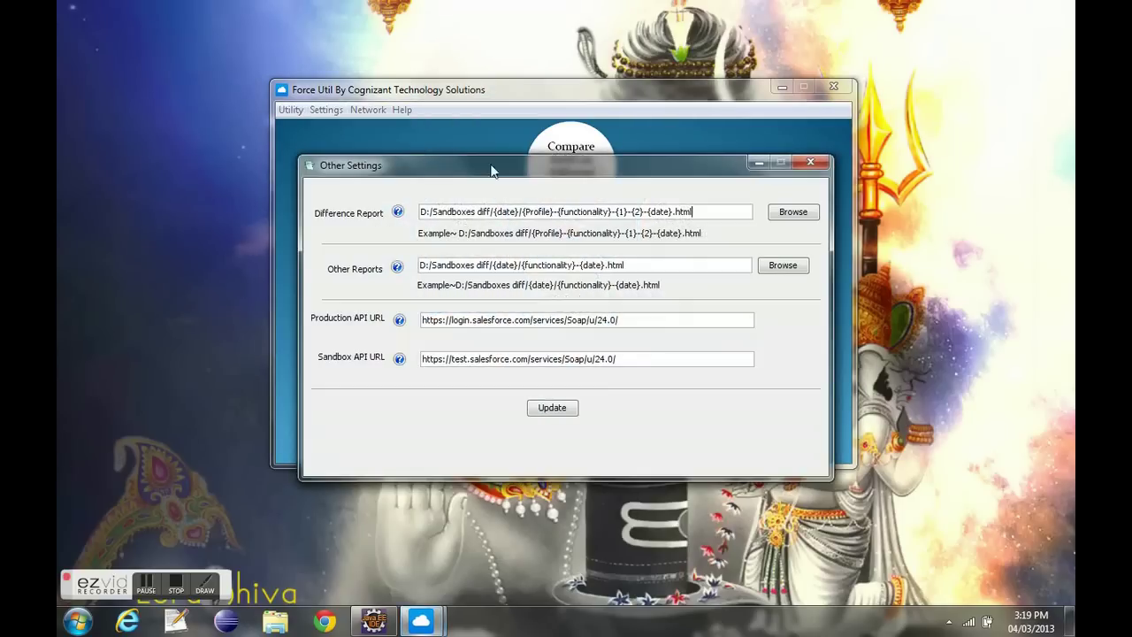
drag(422, 213, 625, 211)
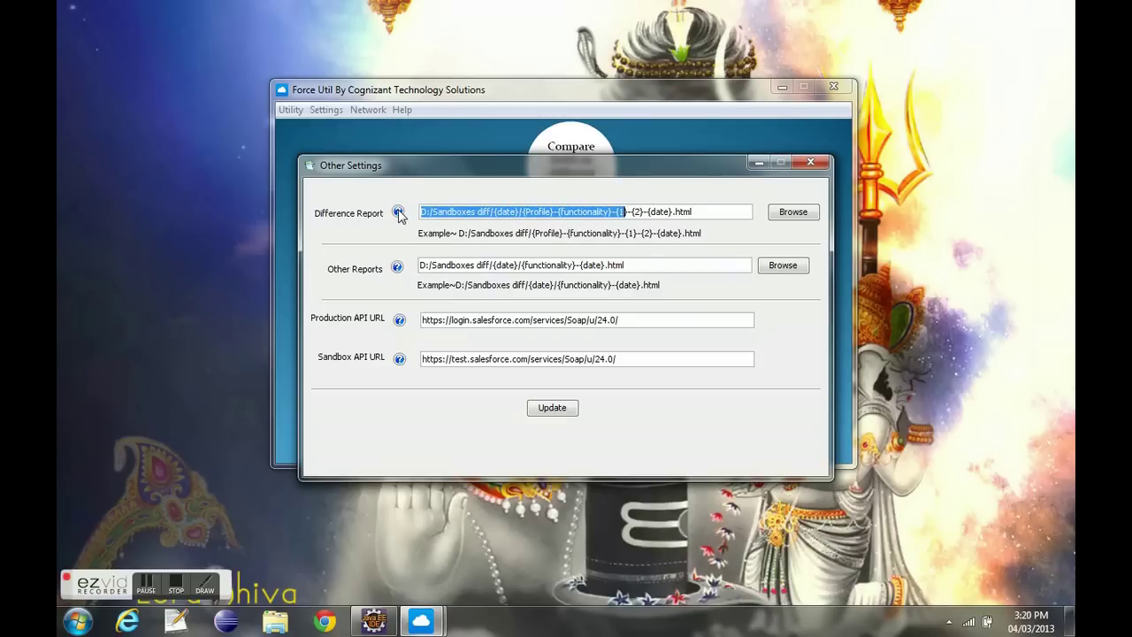
mouse_move(399, 215)
mouse_move(399, 269)
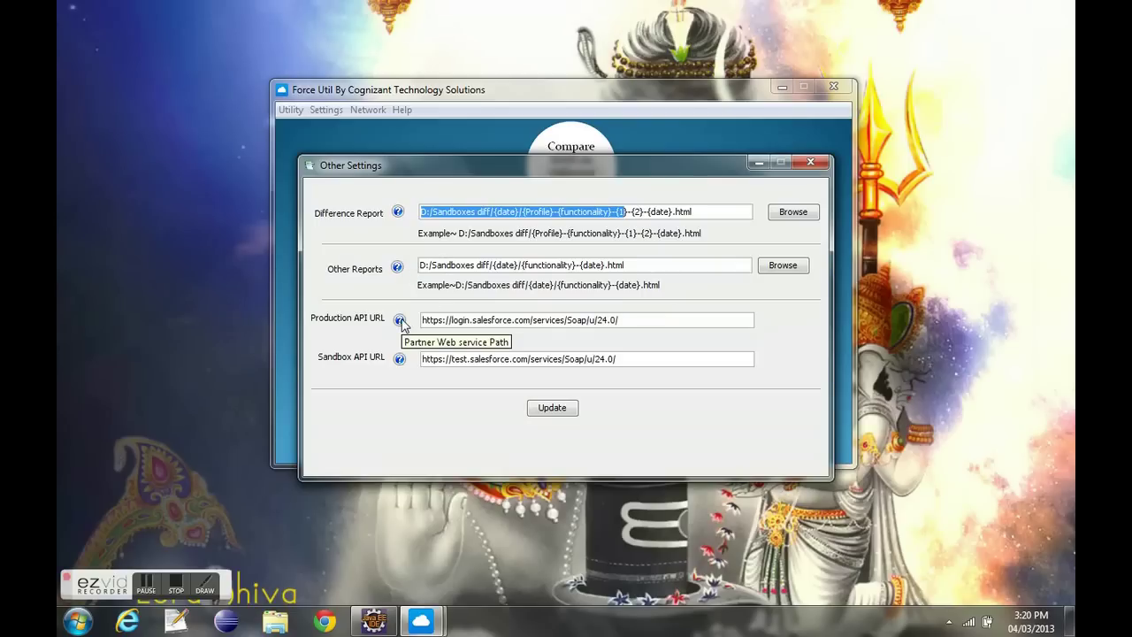
drag(541, 319, 632, 322)
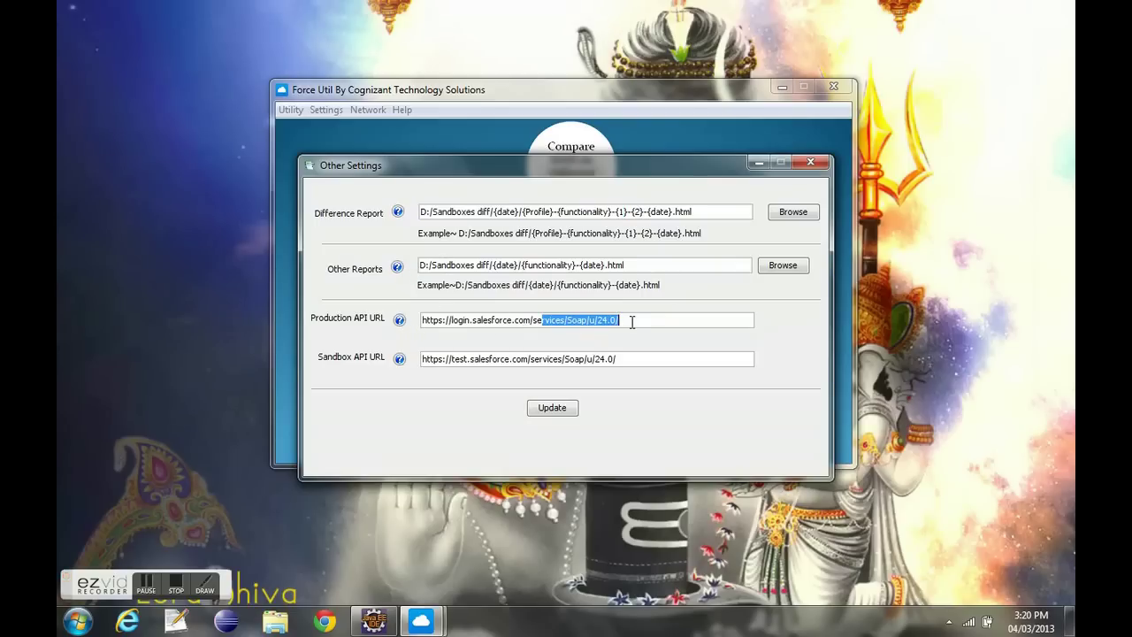
drag(531, 358, 619, 356)
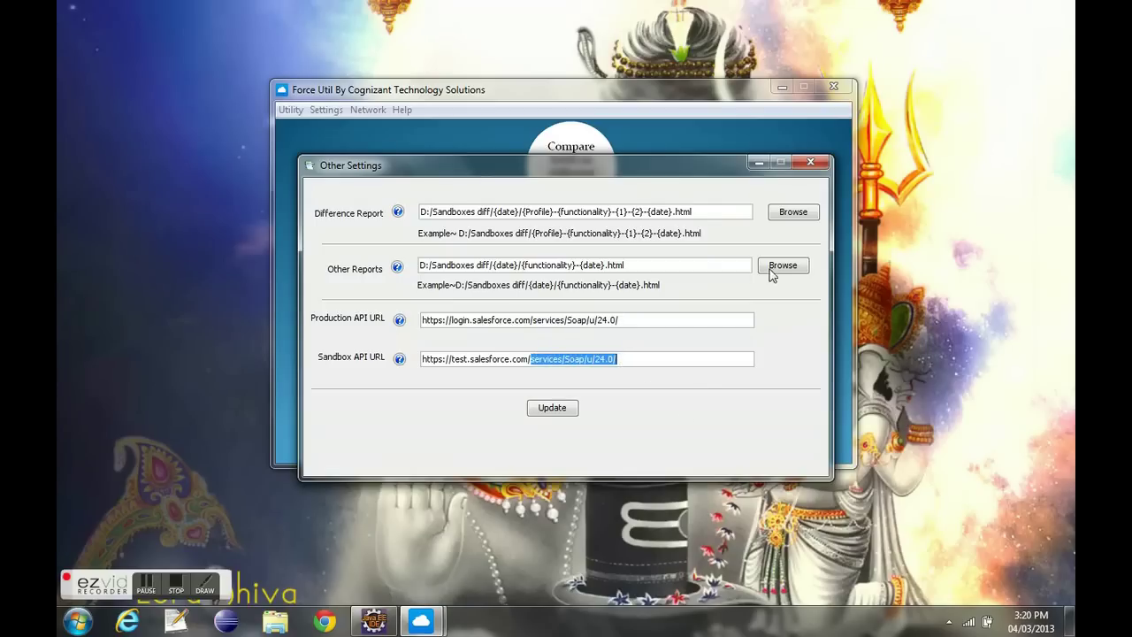
click(812, 162)
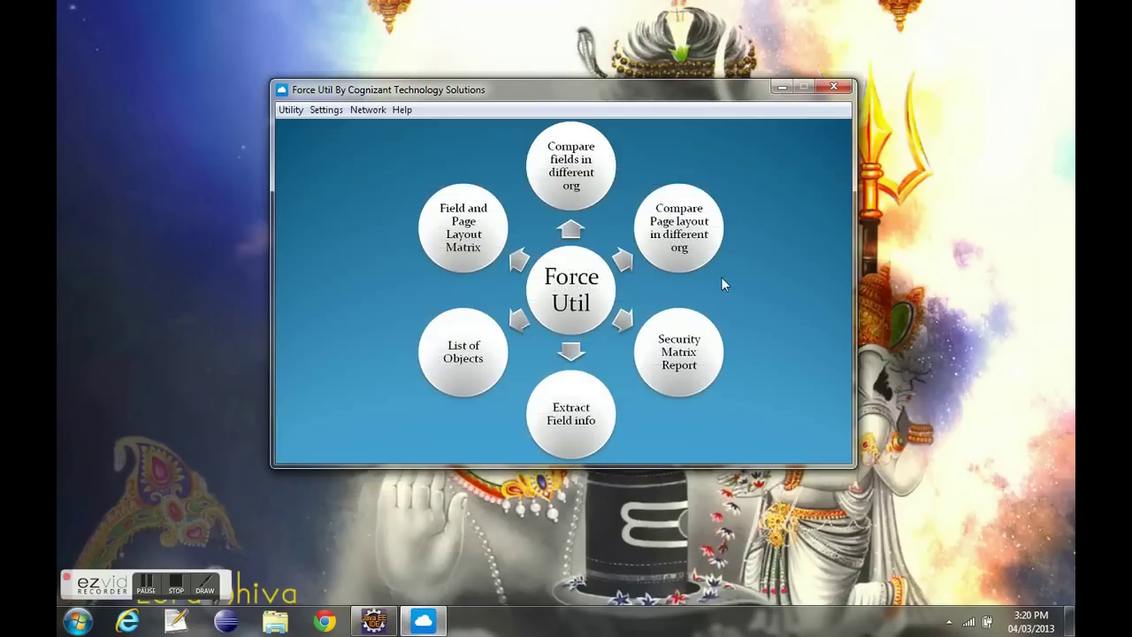
- Open Compare Fields and Pagelayout with environment 1 as org 1, profile SysAdmin, not all profiles
click(325, 111)
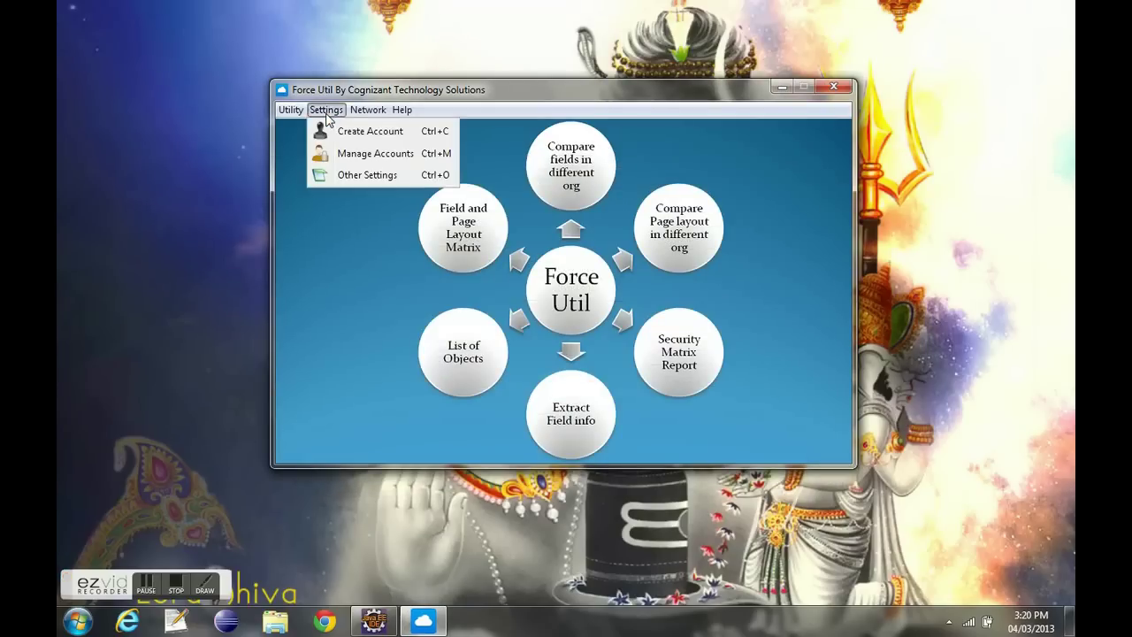
mouse_move(291, 114)
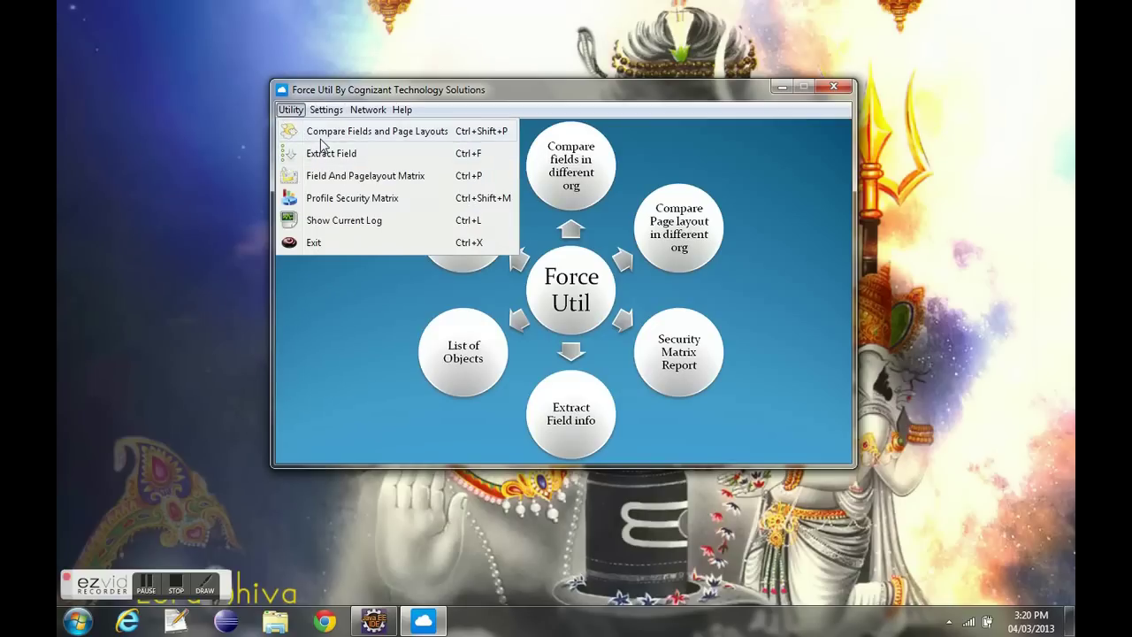
click(322, 138)
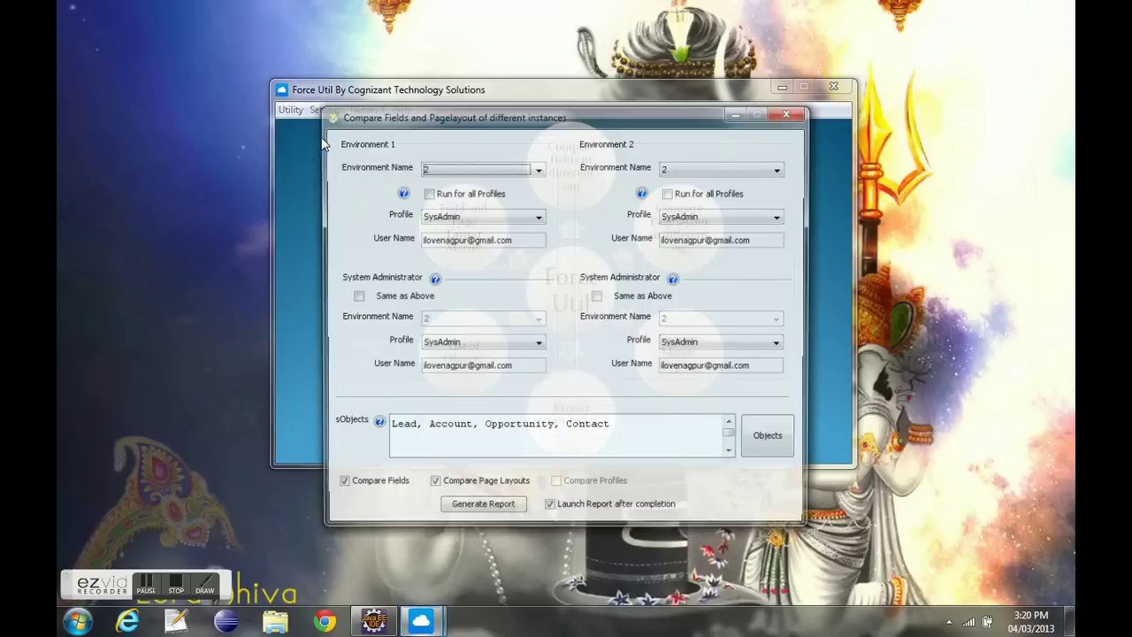
click(511, 169)
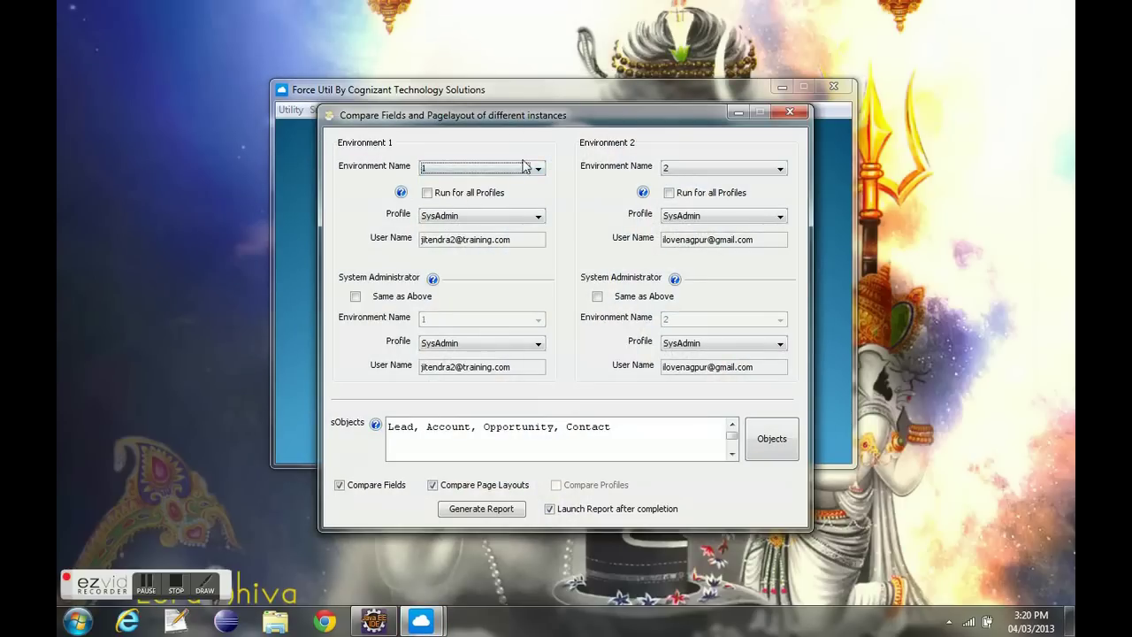
click(452, 194)
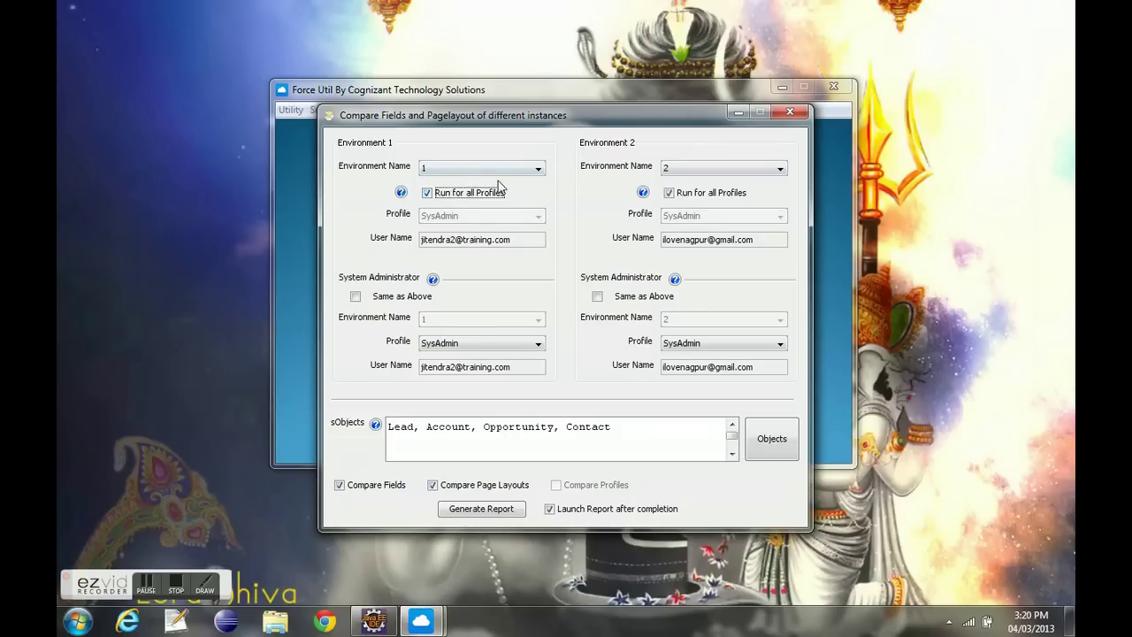
click(467, 194)
click(468, 194)
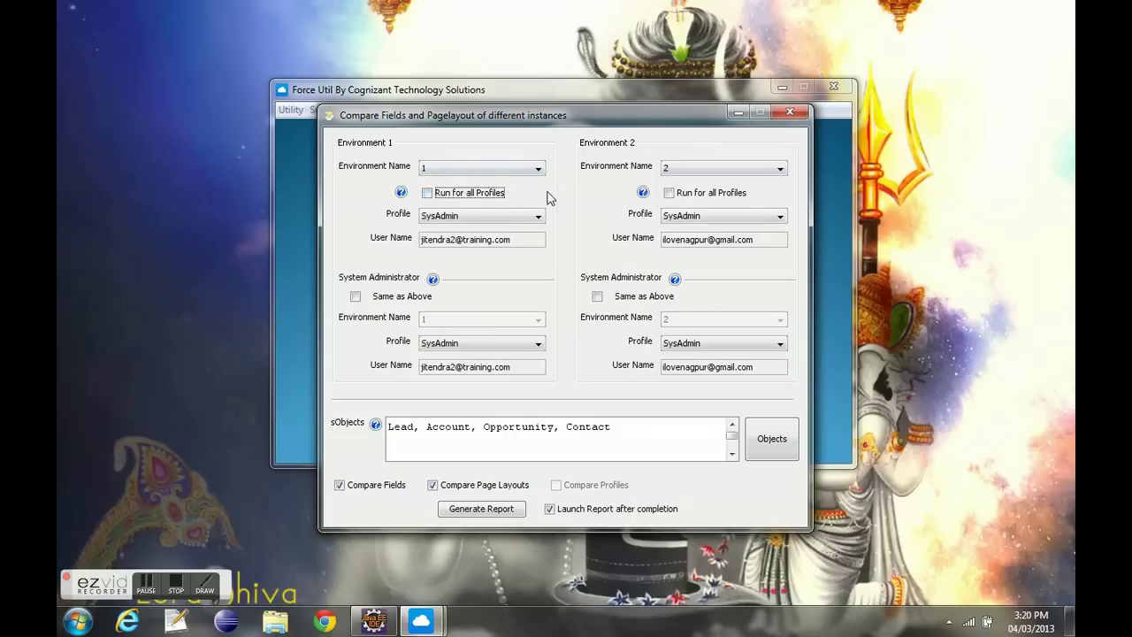
click(484, 215)
click(484, 216)
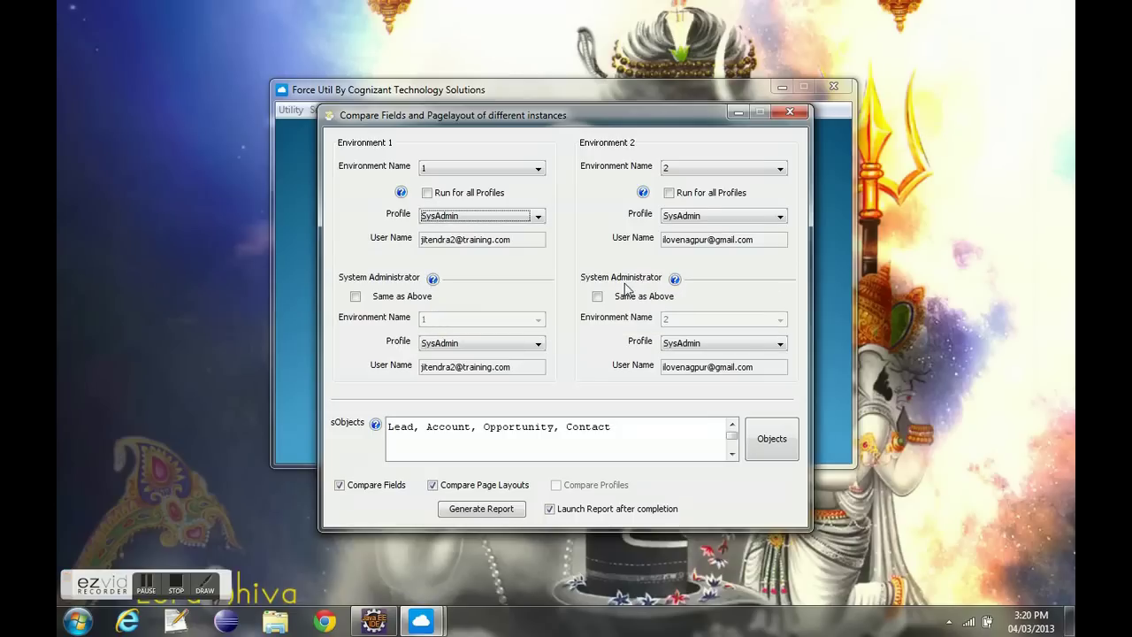
- Tick Same as Above for both environments' admin access and clear the object list
click(386, 300)
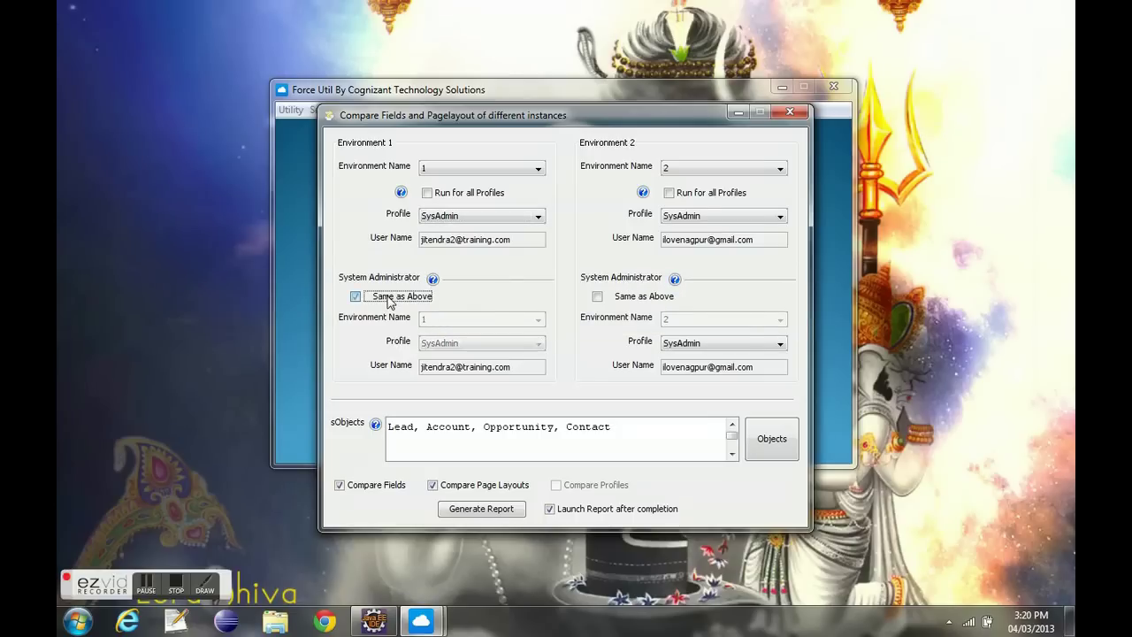
click(607, 298)
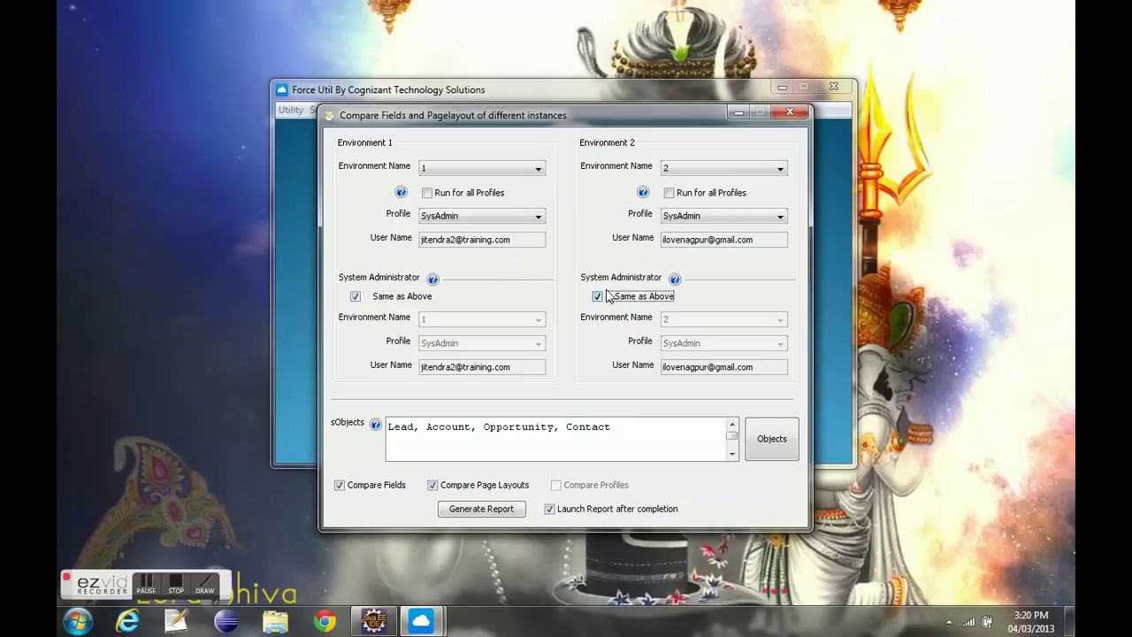
drag(610, 426, 381, 428)
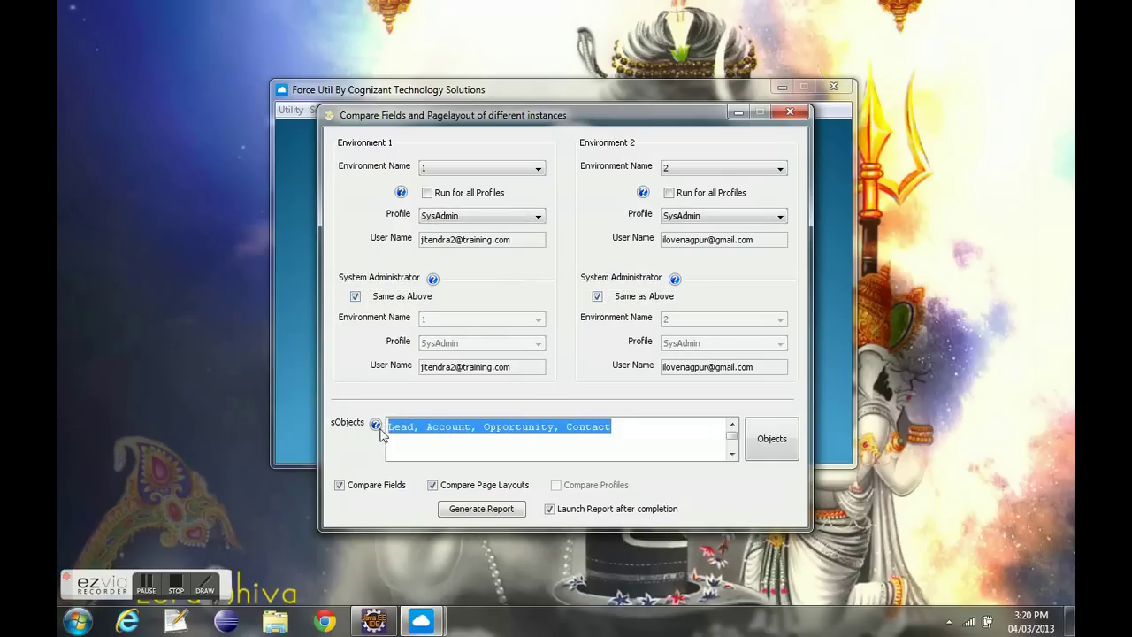
click(571, 433)
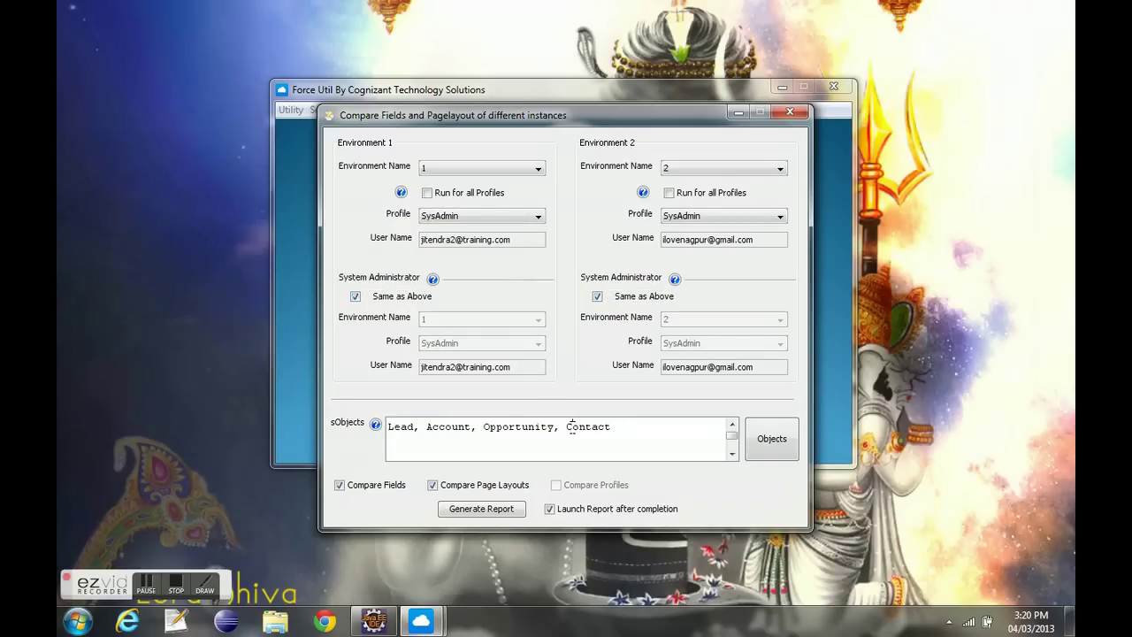
click(776, 441)
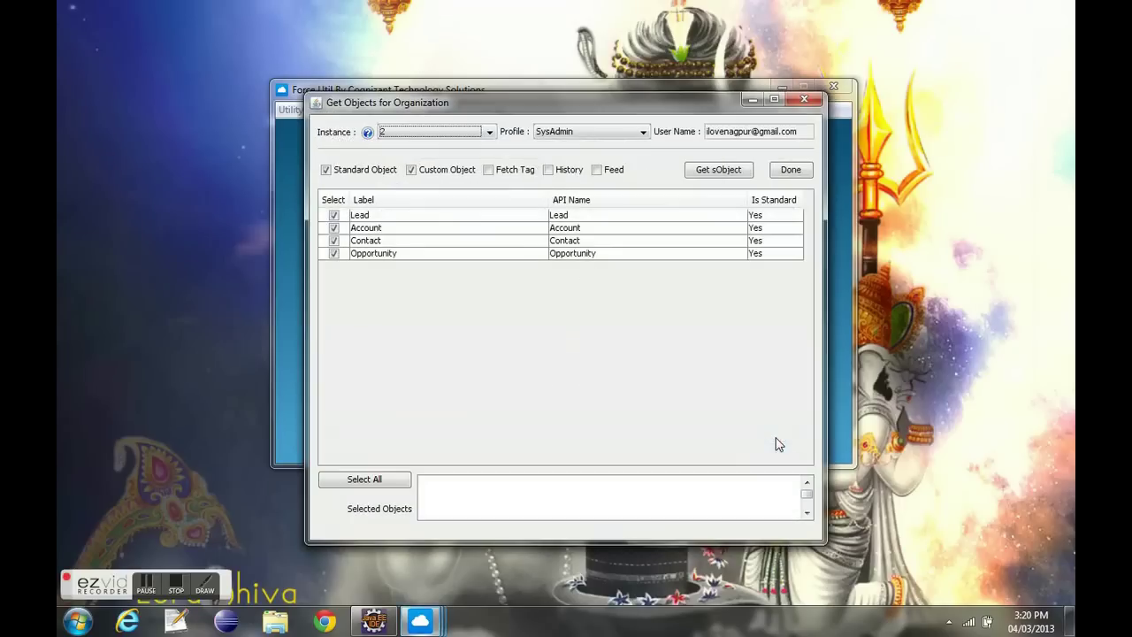
- Fetch org 2's custom objects with standard objects excluded
click(325, 169)
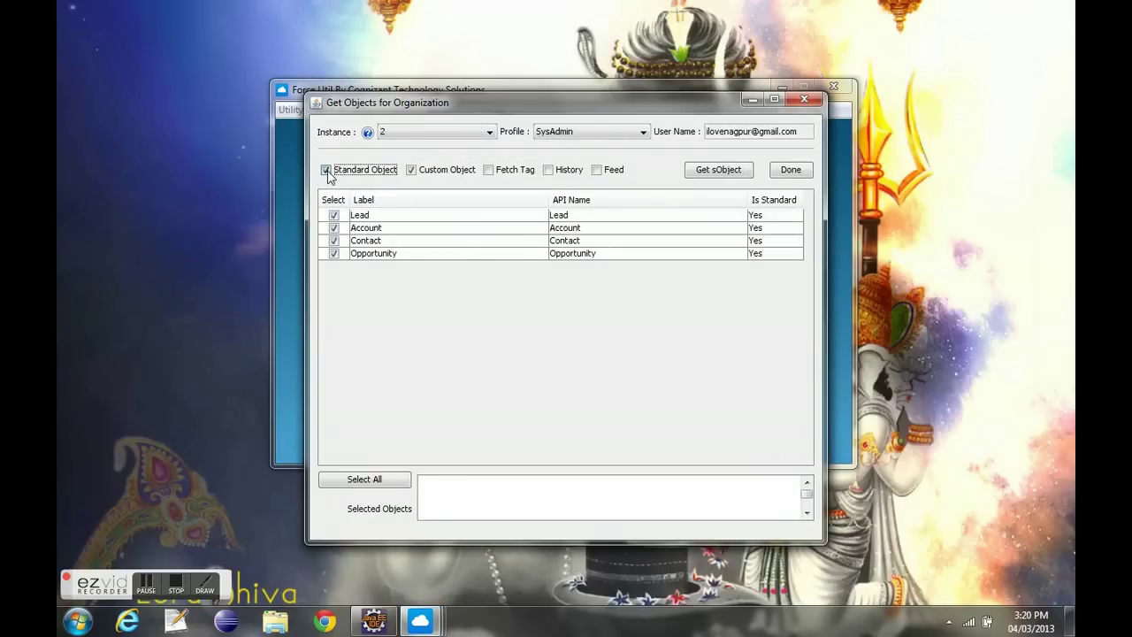
click(392, 134)
click(394, 144)
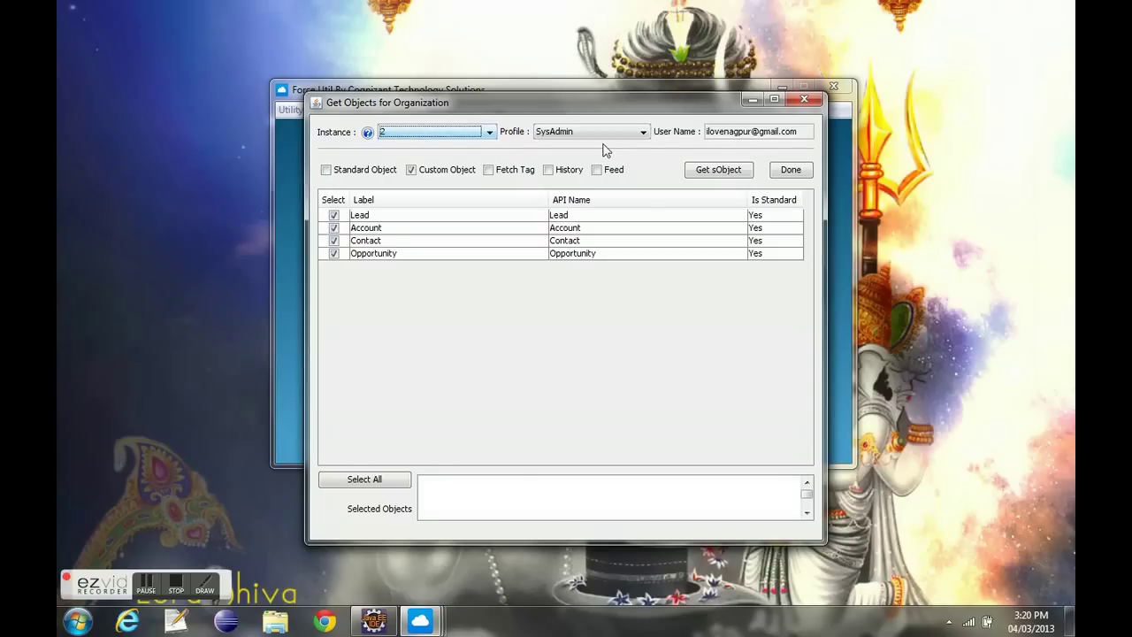
click(720, 170)
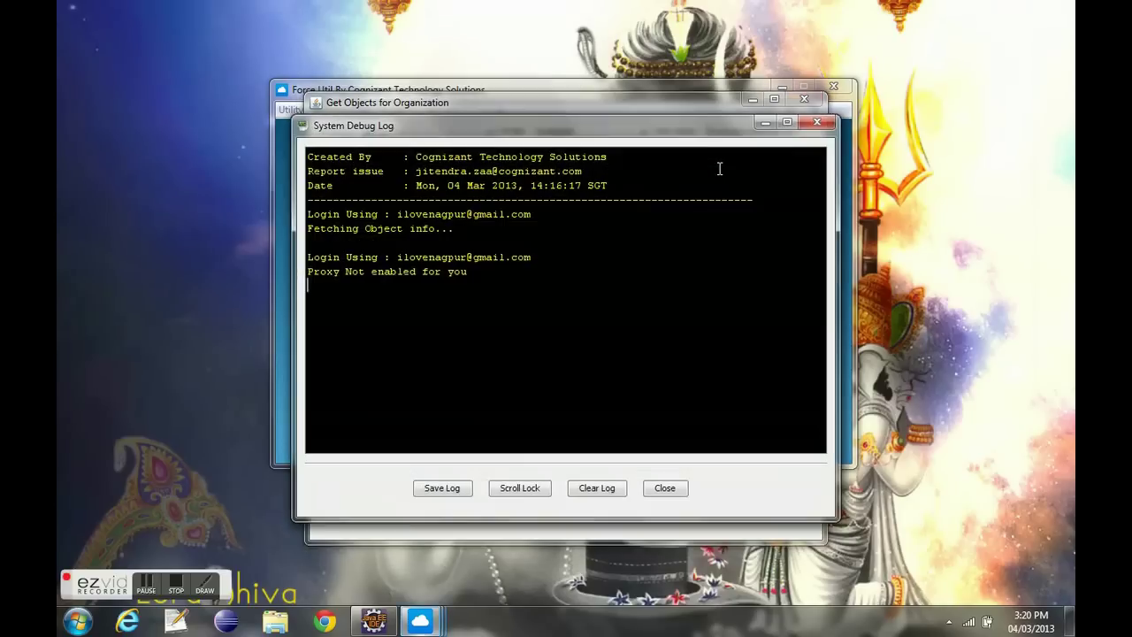
drag(425, 275, 307, 276)
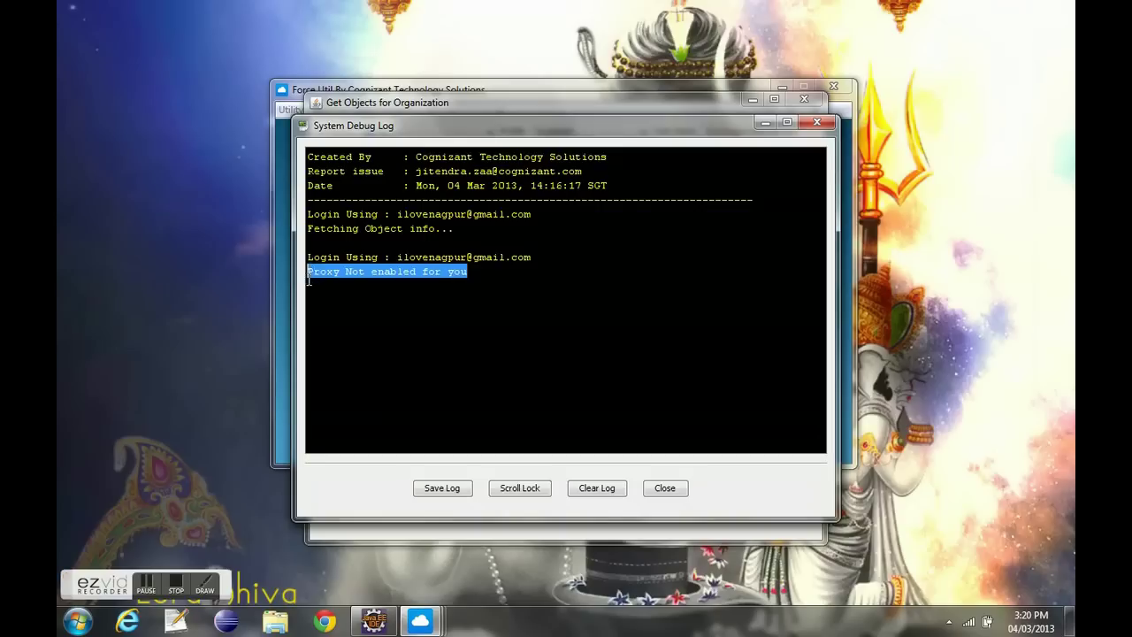
click(308, 281)
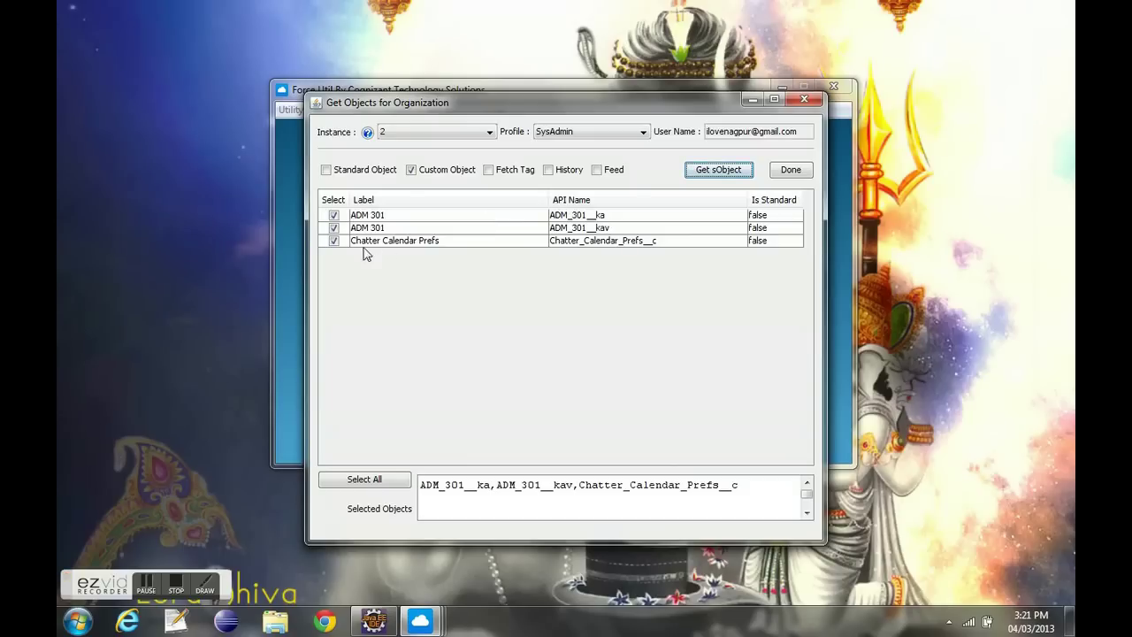
- Keep only ADM_301__ka selected and confirm it as the comparison object
click(335, 241)
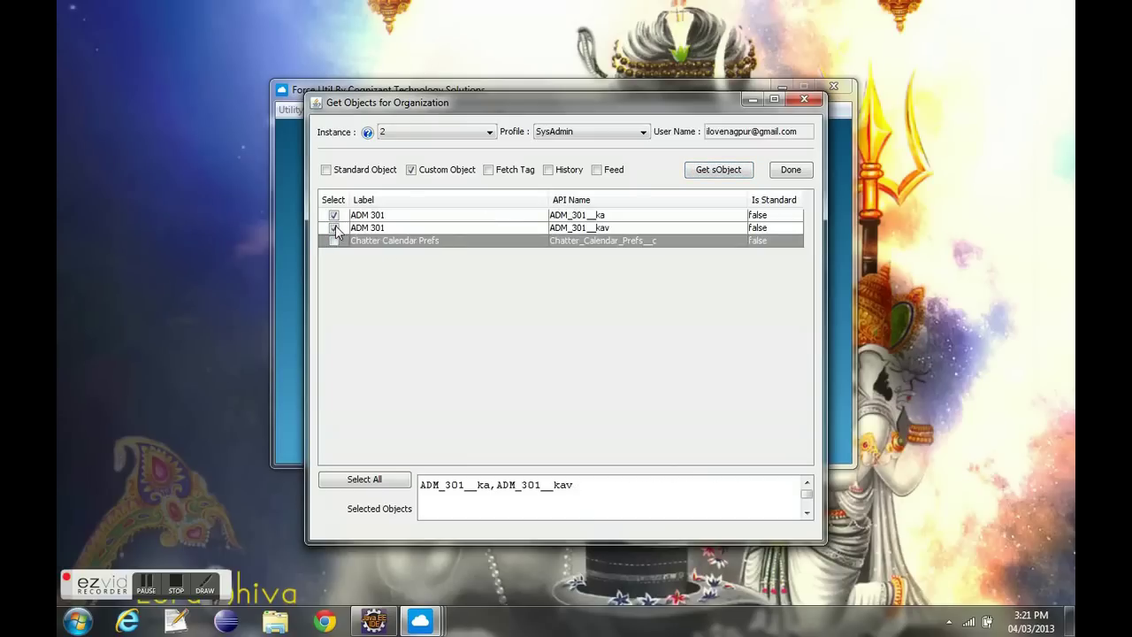
click(335, 228)
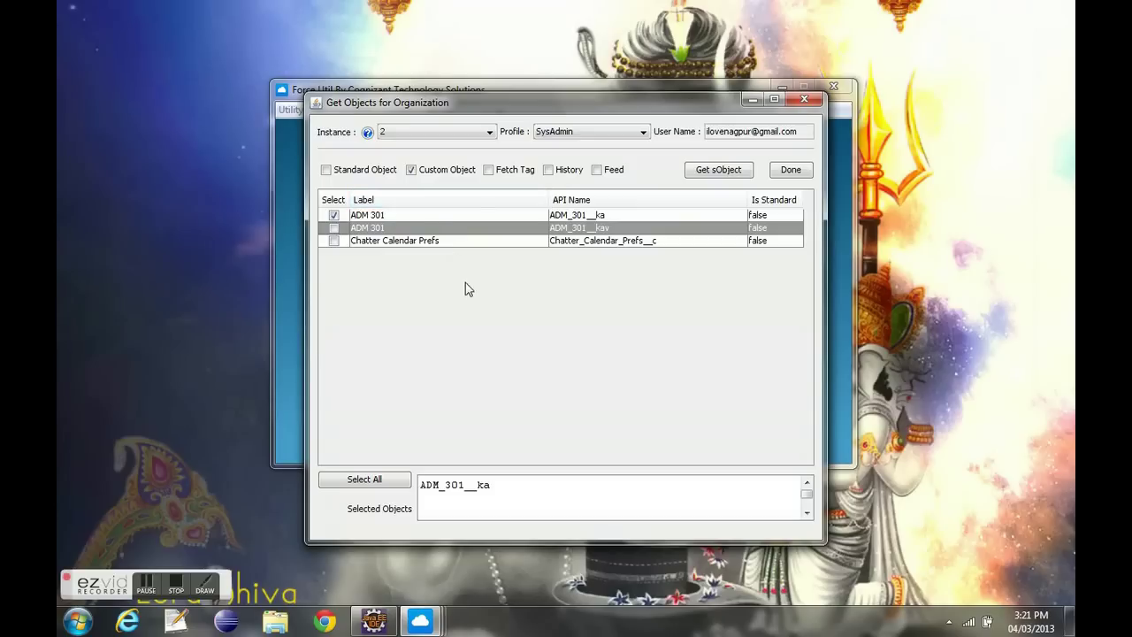
click(374, 486)
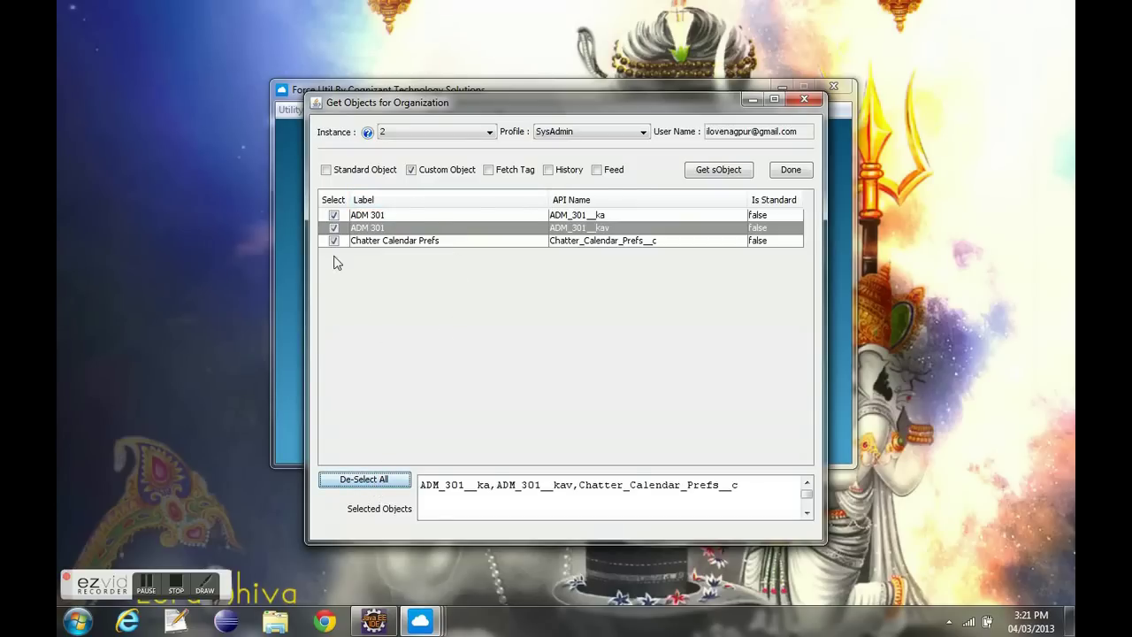
click(334, 228)
click(334, 241)
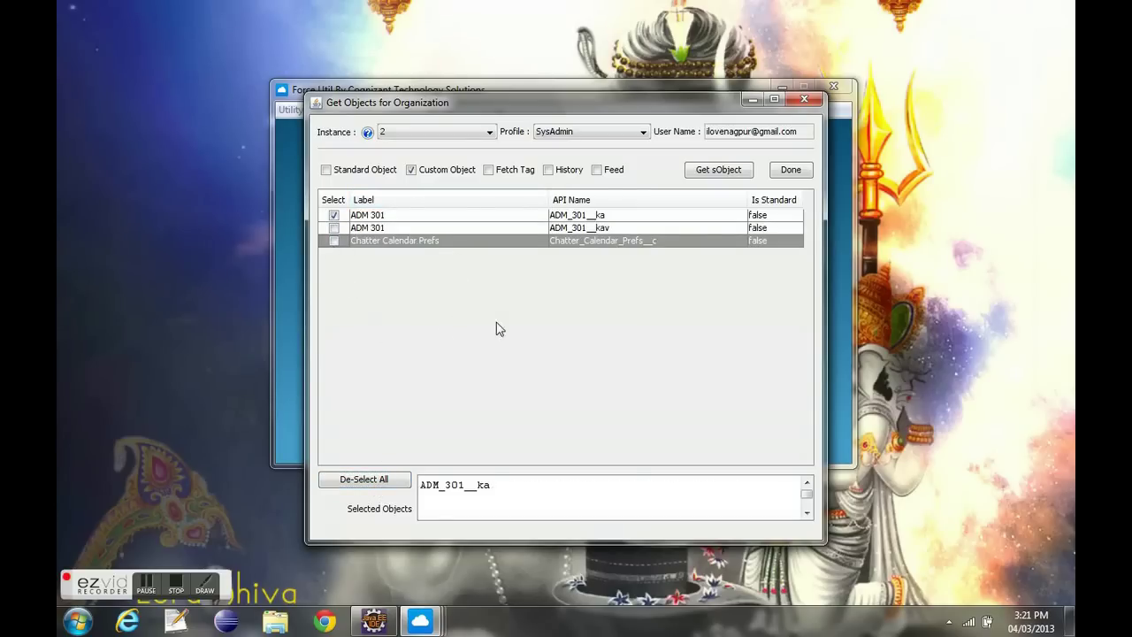
click(783, 171)
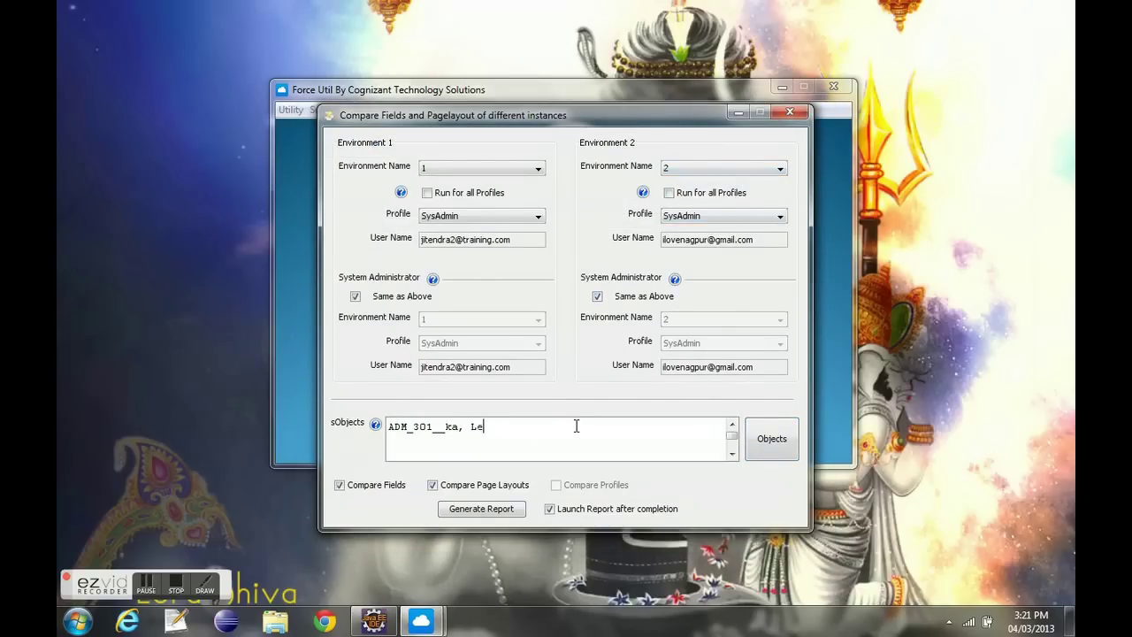
- Add Lead, Account and Contact after ADM_301__ka in the sObjects list and generate the report
text(, Lead, Account, Contact)
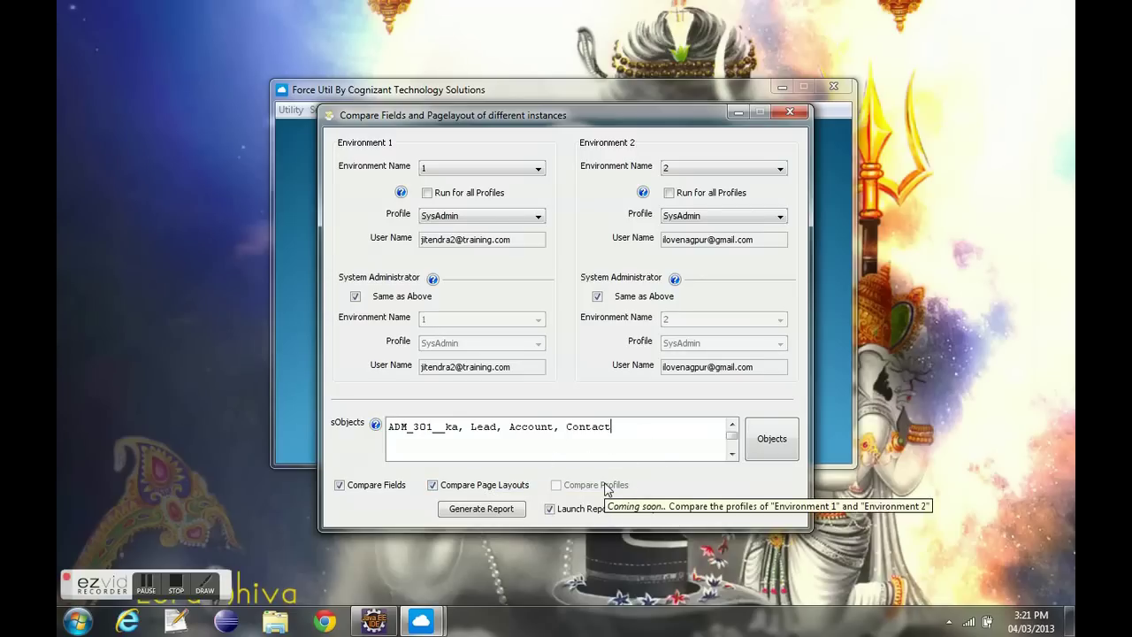
click(584, 516)
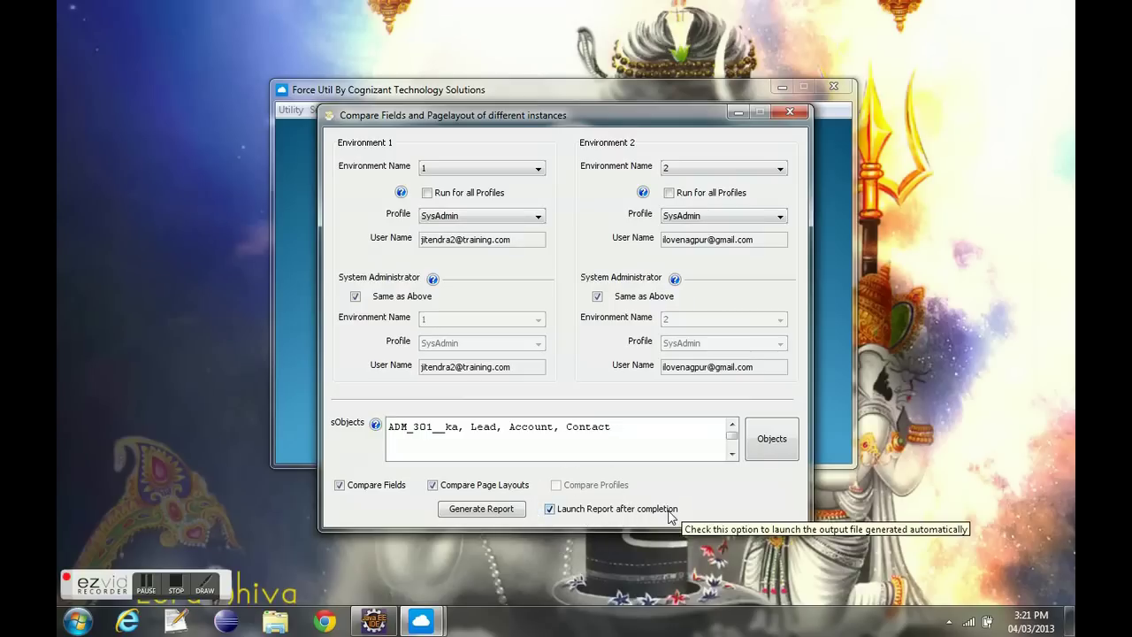
click(509, 510)
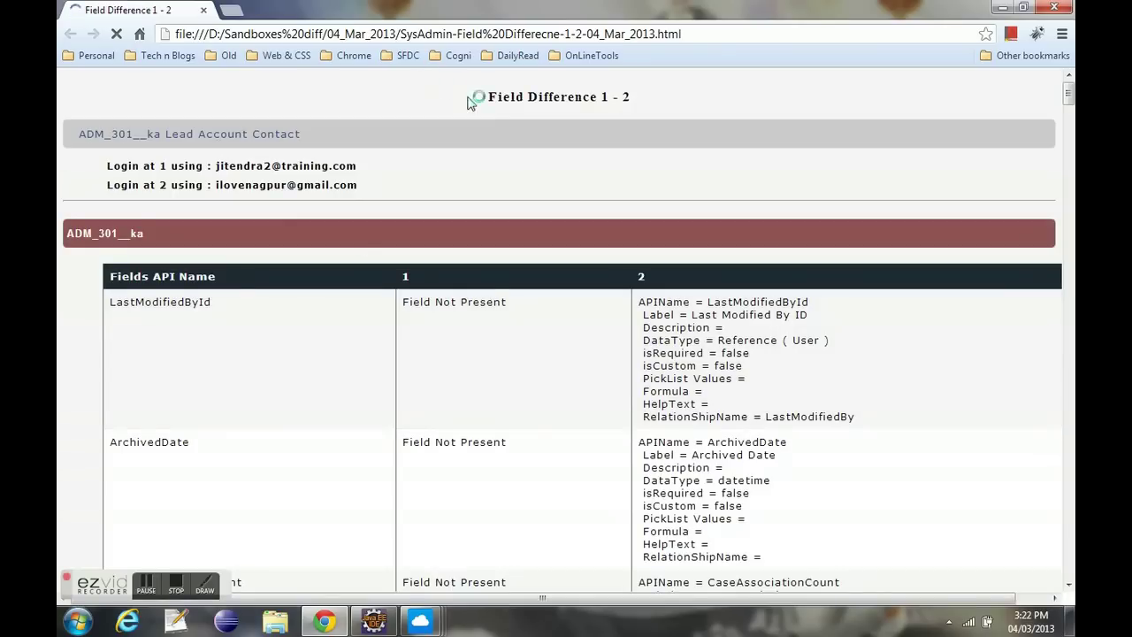
- Review the Field Difference 1 - 2 title and login lines, then scroll through the ADM_301__ka comparison
drag(489, 97, 650, 96)
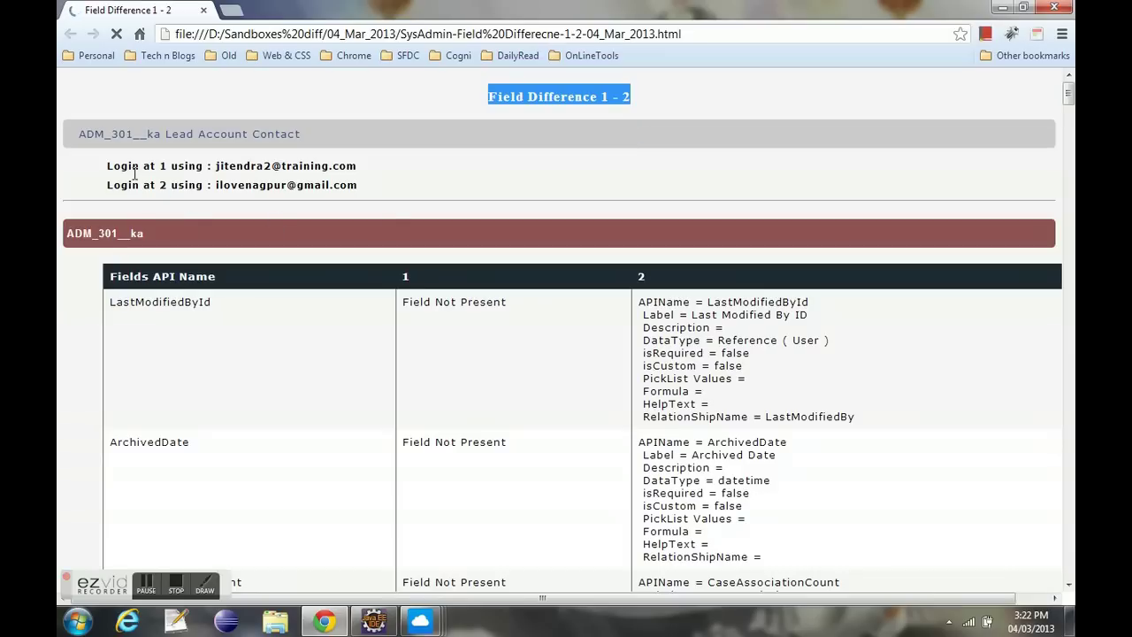
drag(113, 166, 361, 166)
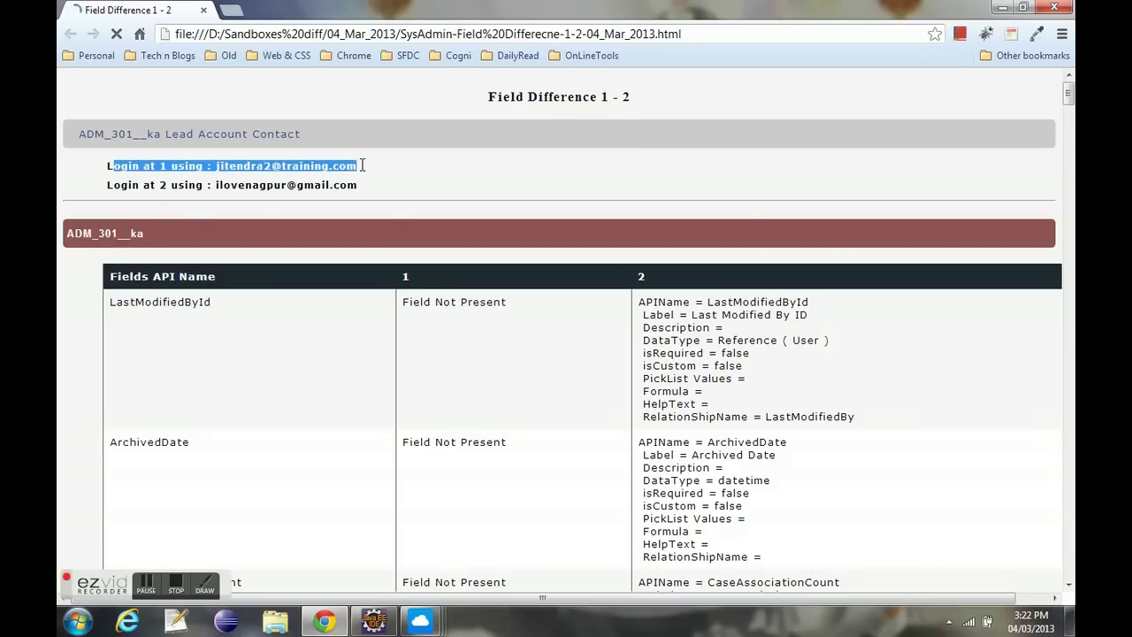
click(168, 8)
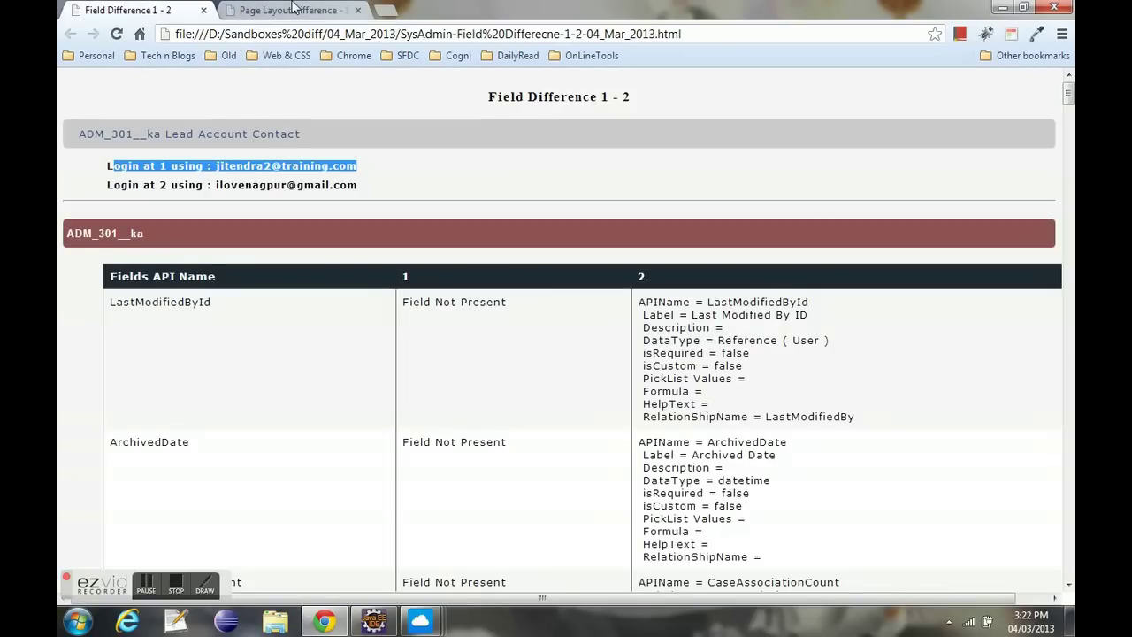
drag(112, 183, 347, 182)
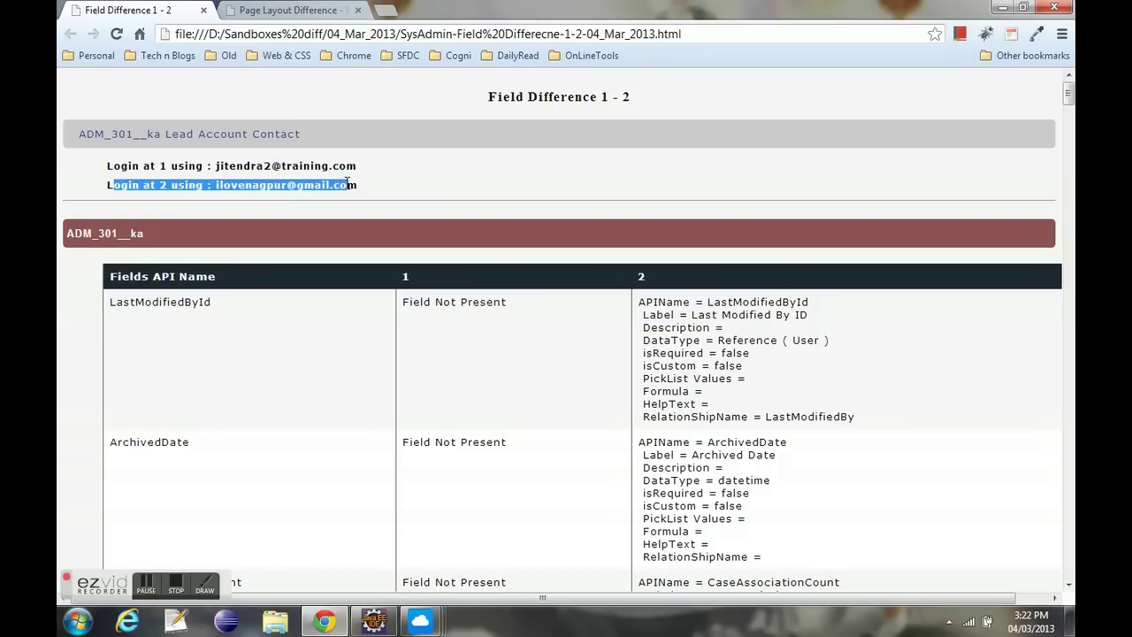
click(605, 159)
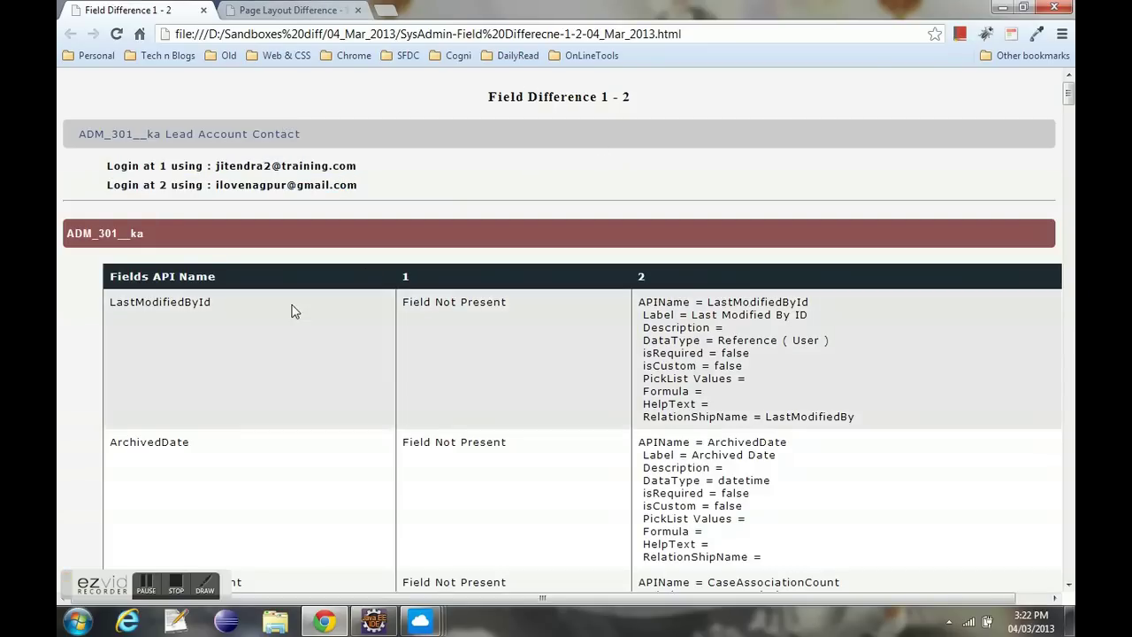
scroll(190, 301, down, 1)
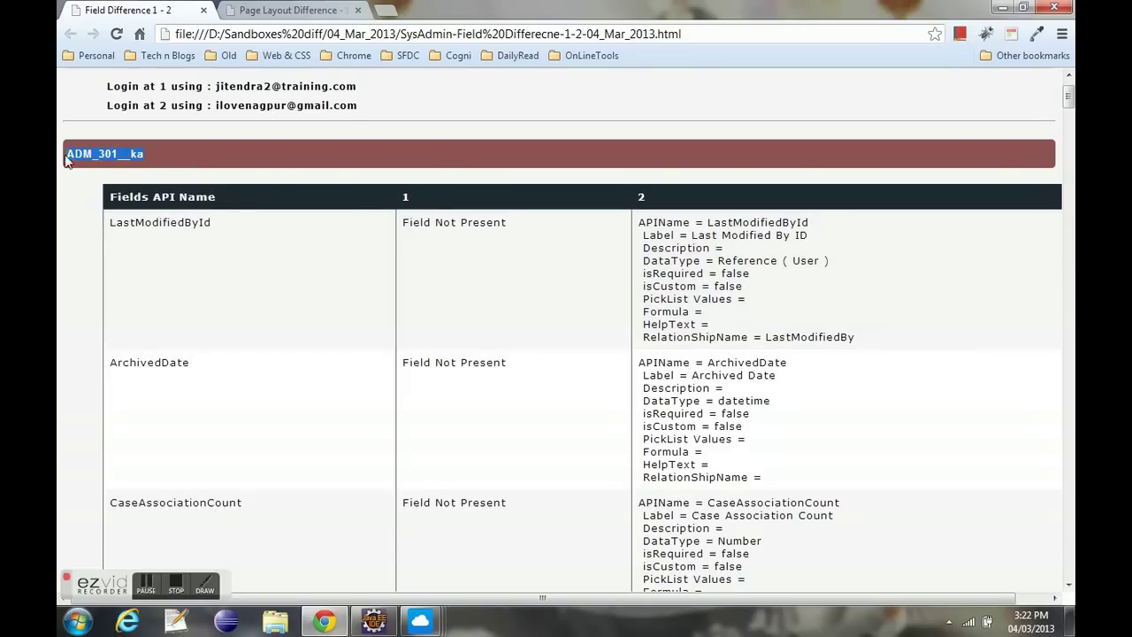
scroll(425, 304, down, 2)
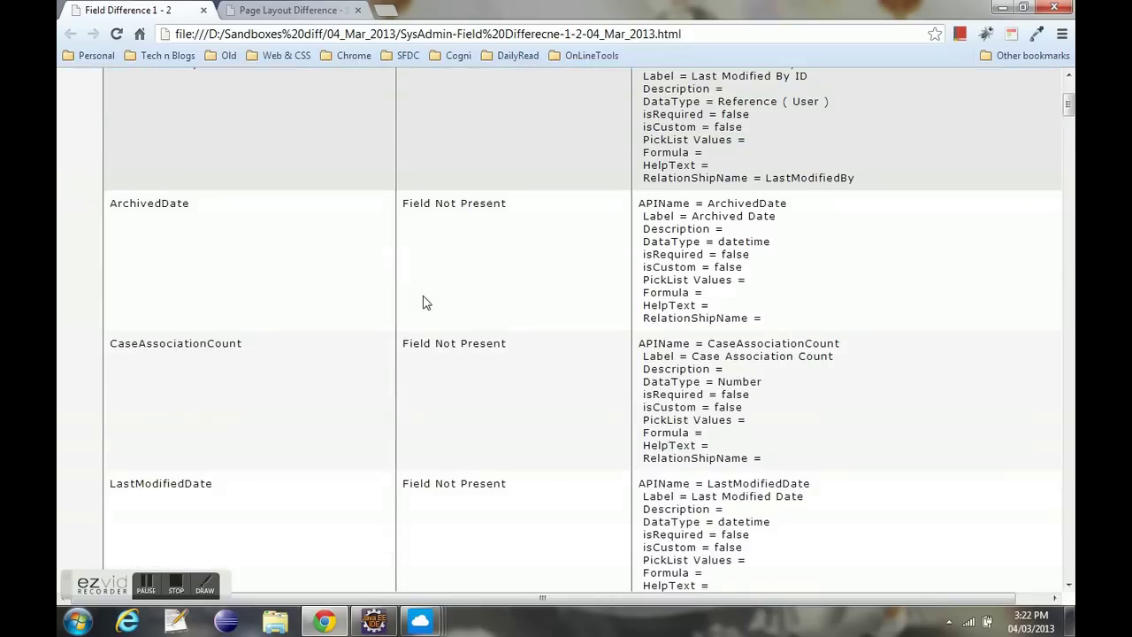
scroll(429, 305, down, 2)
scroll(513, 362, down, 4)
scroll(517, 362, down, 10)
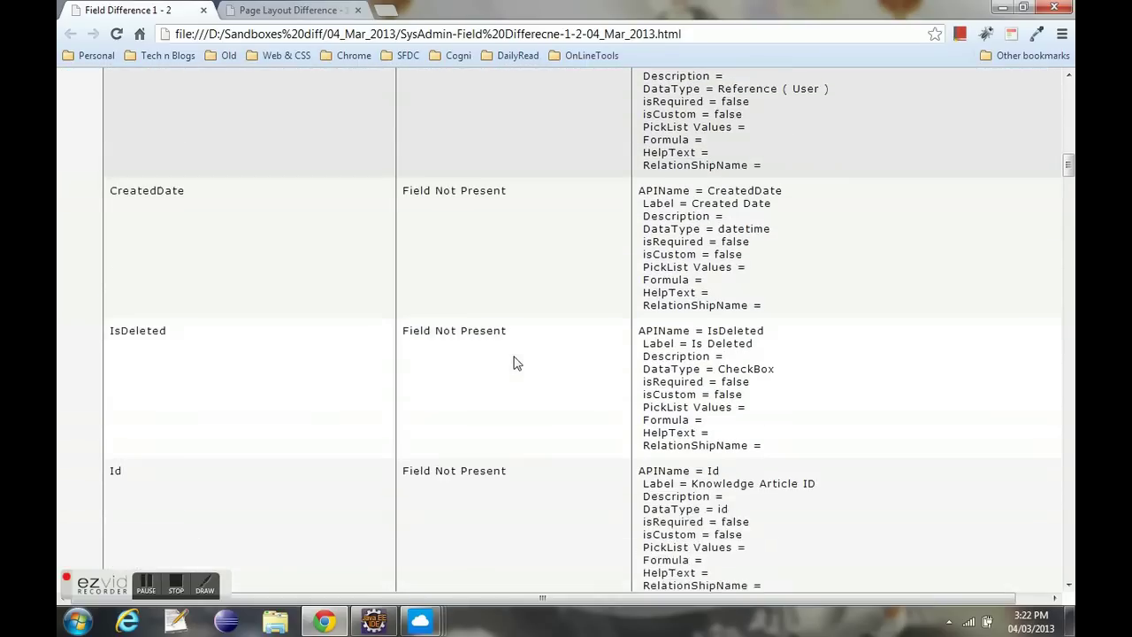
scroll(516, 362, down, 2)
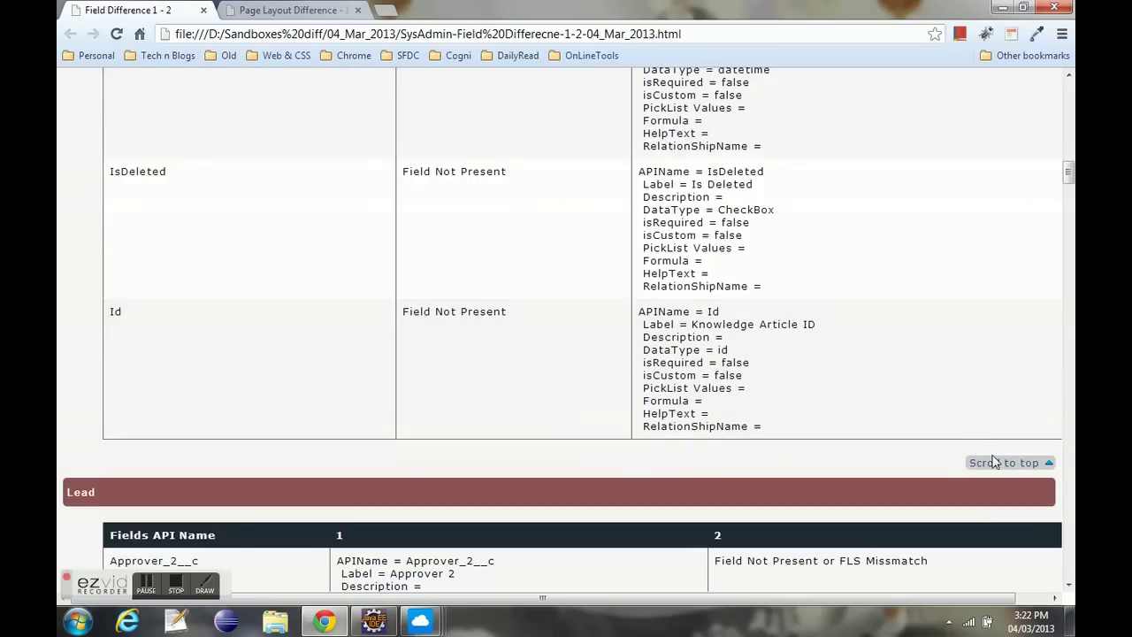
- Return to the report's top and jump to the Lead field comparison
click(1004, 468)
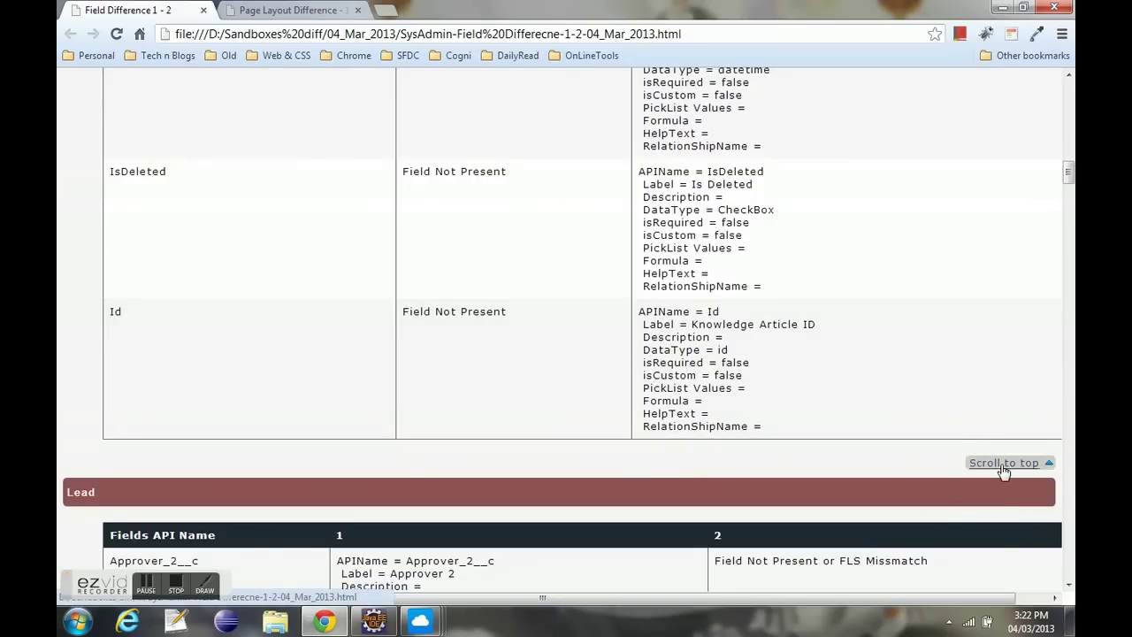
click(1003, 466)
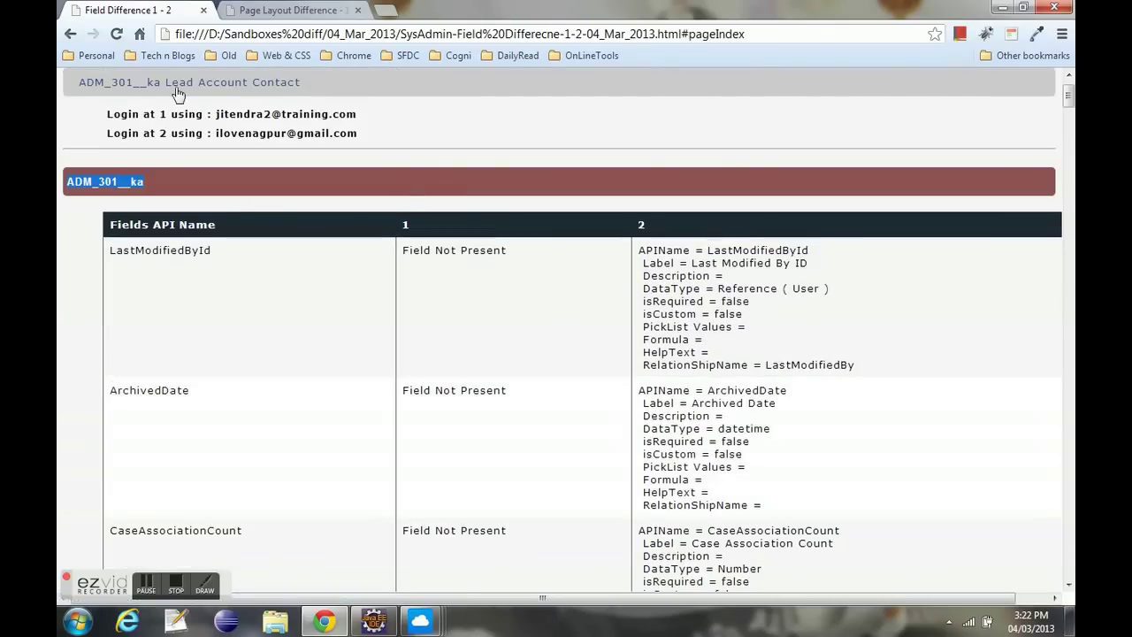
click(177, 89)
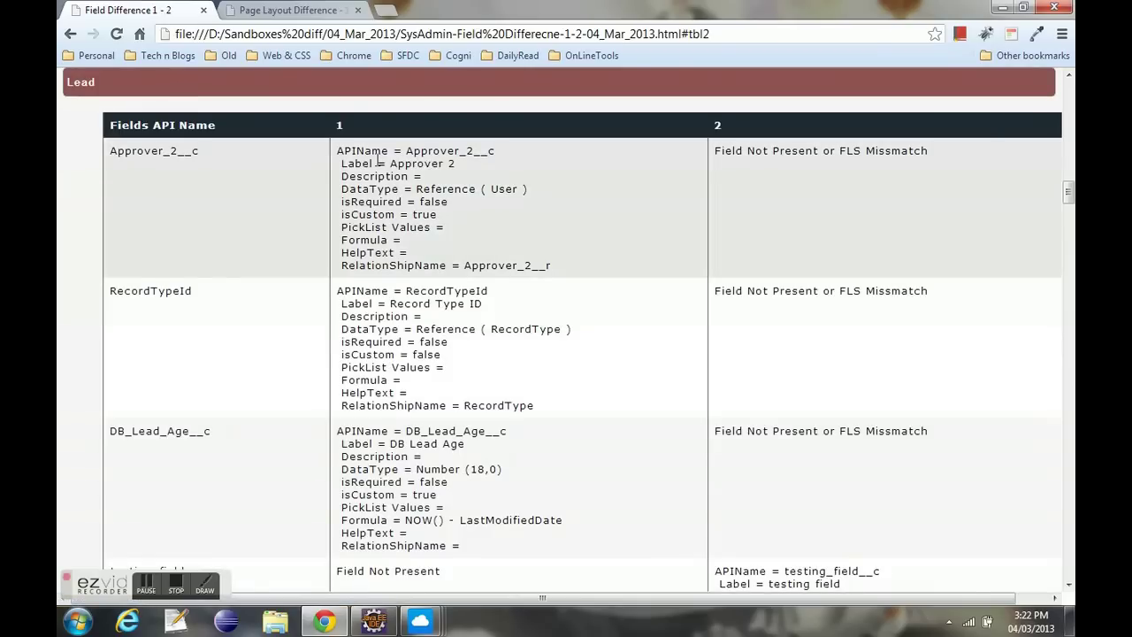
- Inspect Approver 2 and testing_field__c, which exists only in org 2
drag(362, 163, 500, 164)
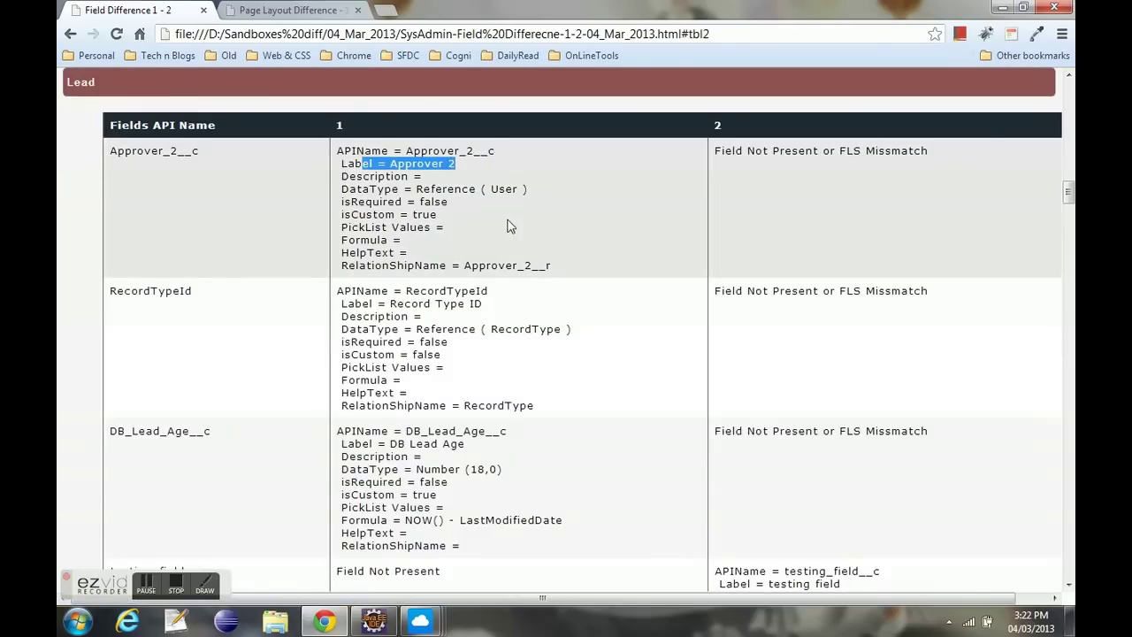
scroll(521, 284, down, 3)
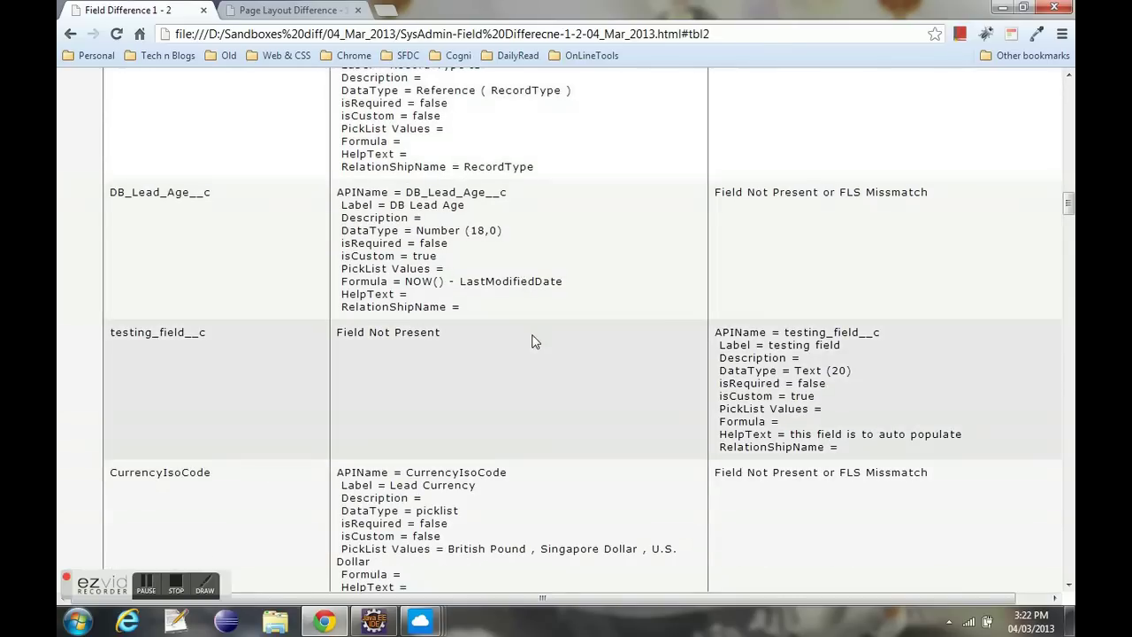
drag(213, 337, 111, 333)
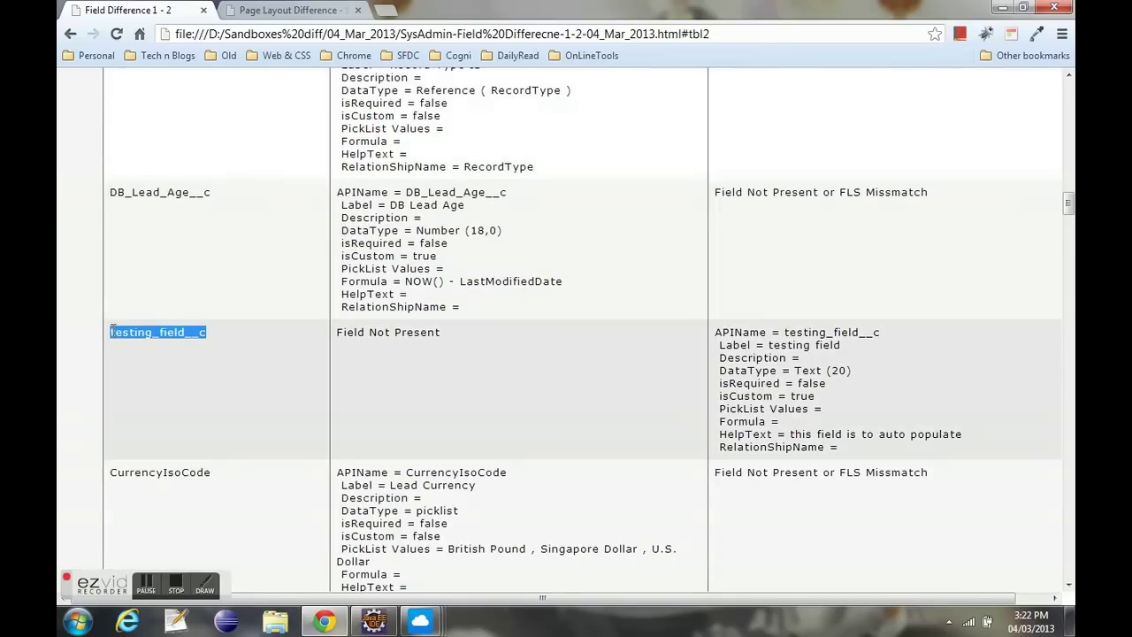
drag(442, 334, 335, 334)
drag(717, 331, 826, 446)
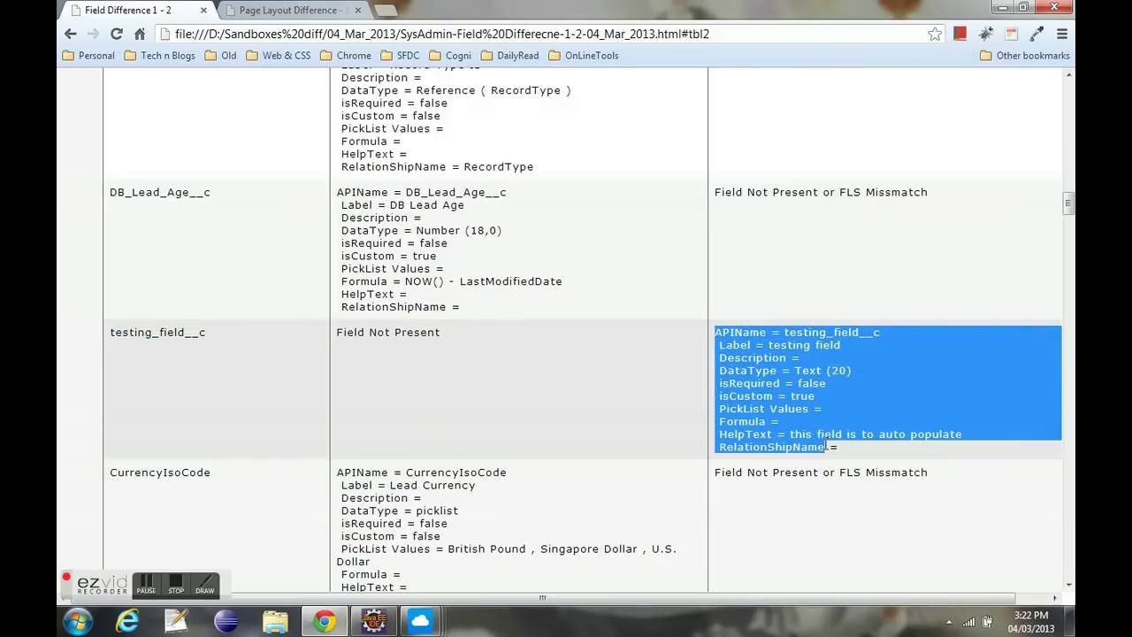
click(607, 391)
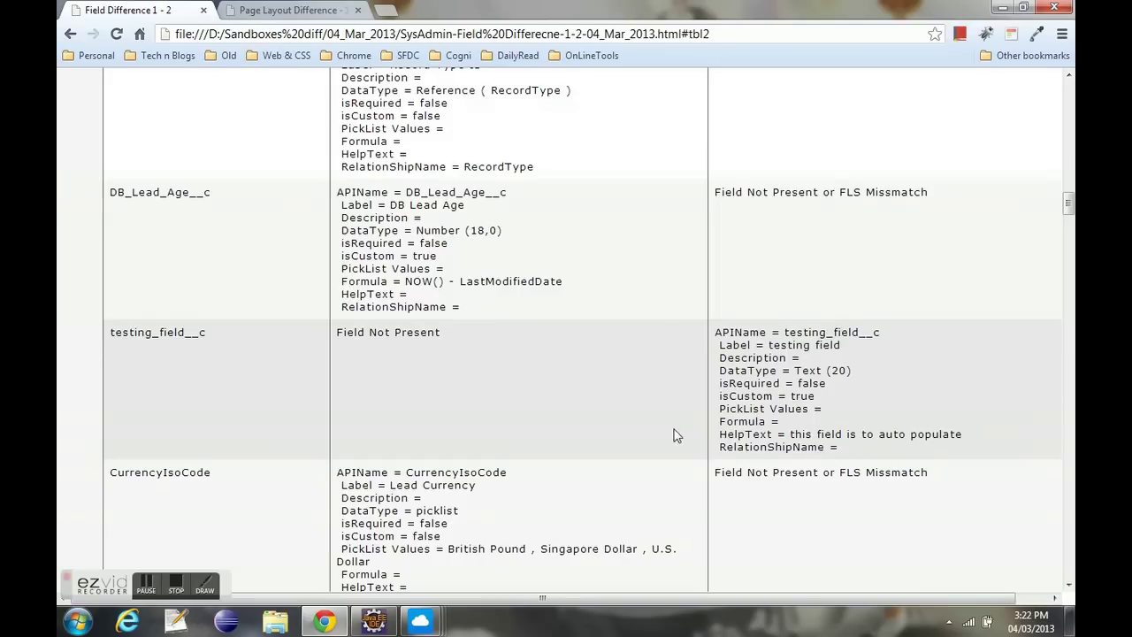
- Scroll further and inspect the Data_Quality_Score__c formula field
scroll(531, 405, down, 3)
scroll(522, 404, down, 1)
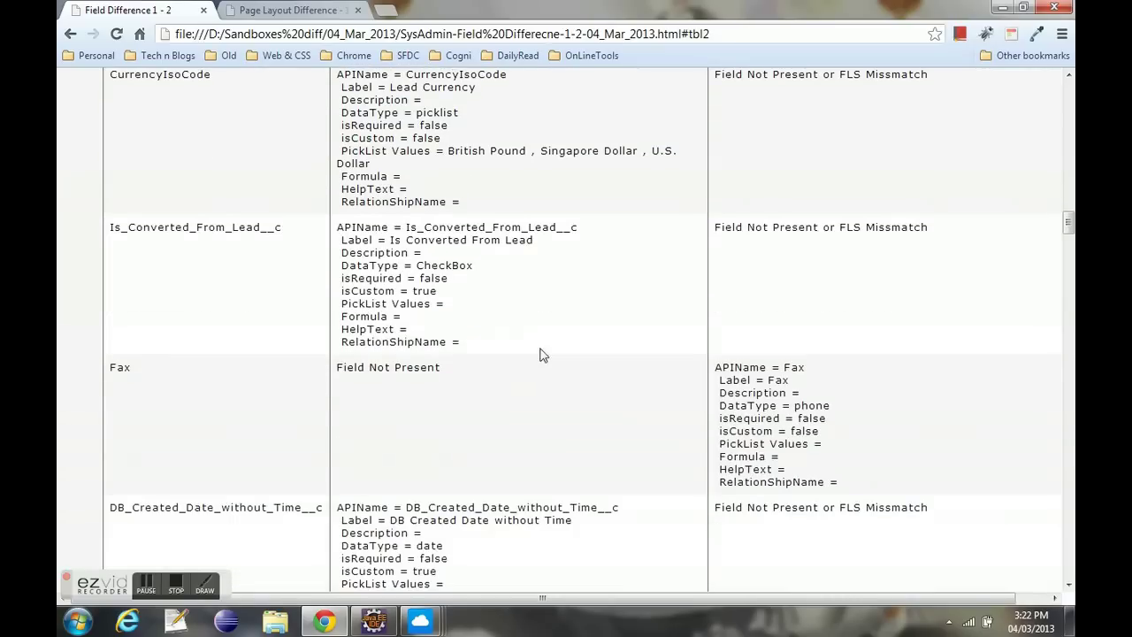
scroll(706, 350, down, 3)
scroll(705, 354, down, 1)
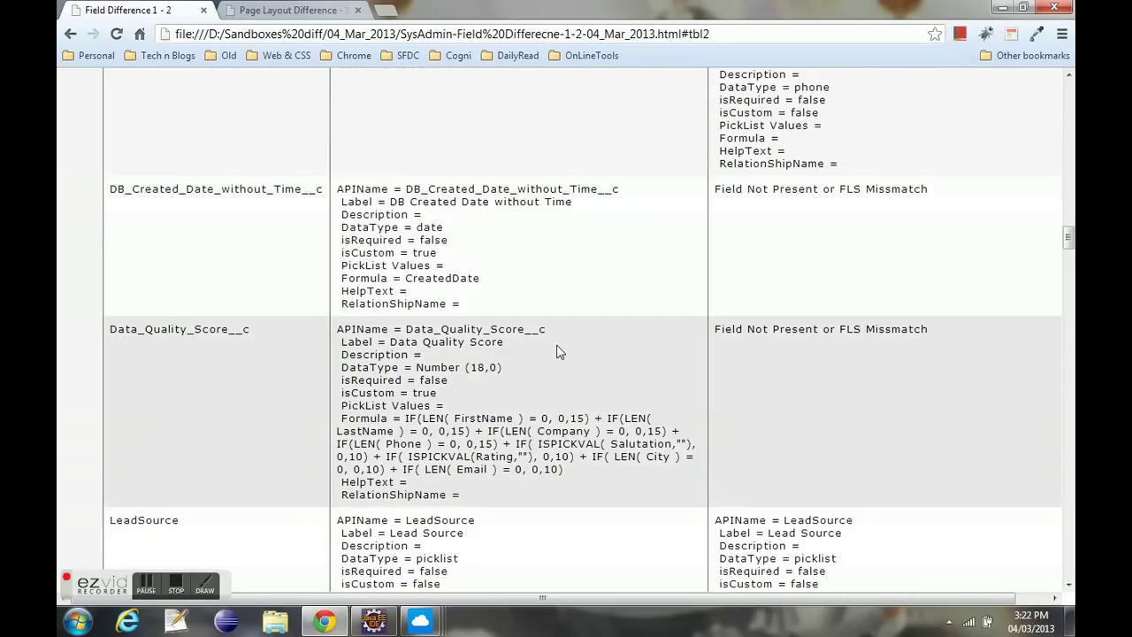
scroll(504, 333, down, 1)
drag(278, 265, 110, 262)
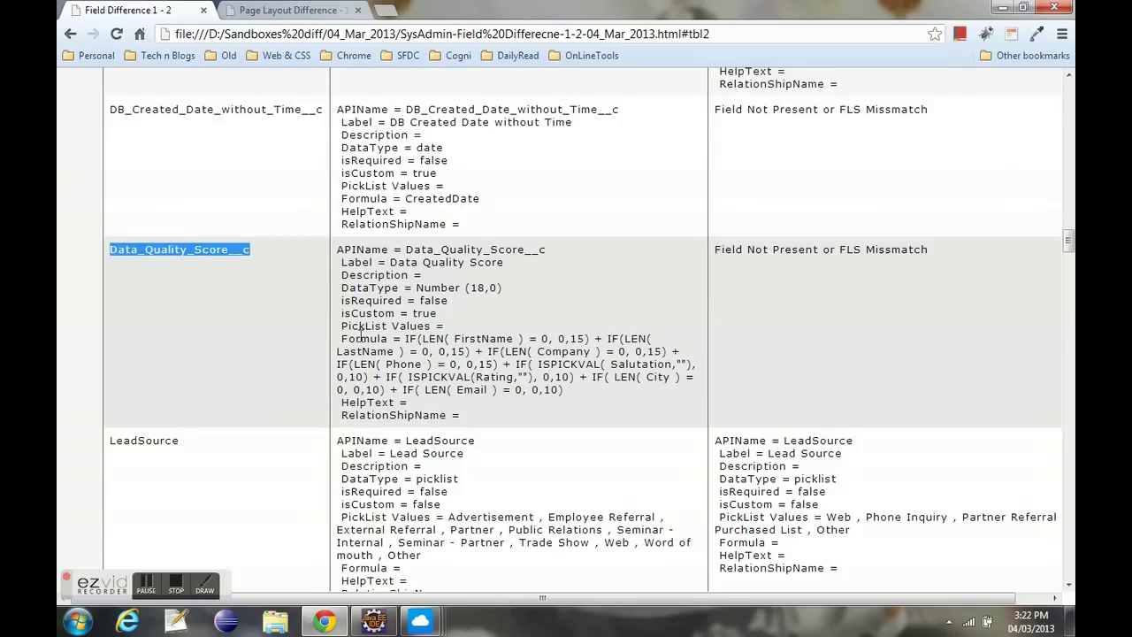
drag(342, 338, 584, 390)
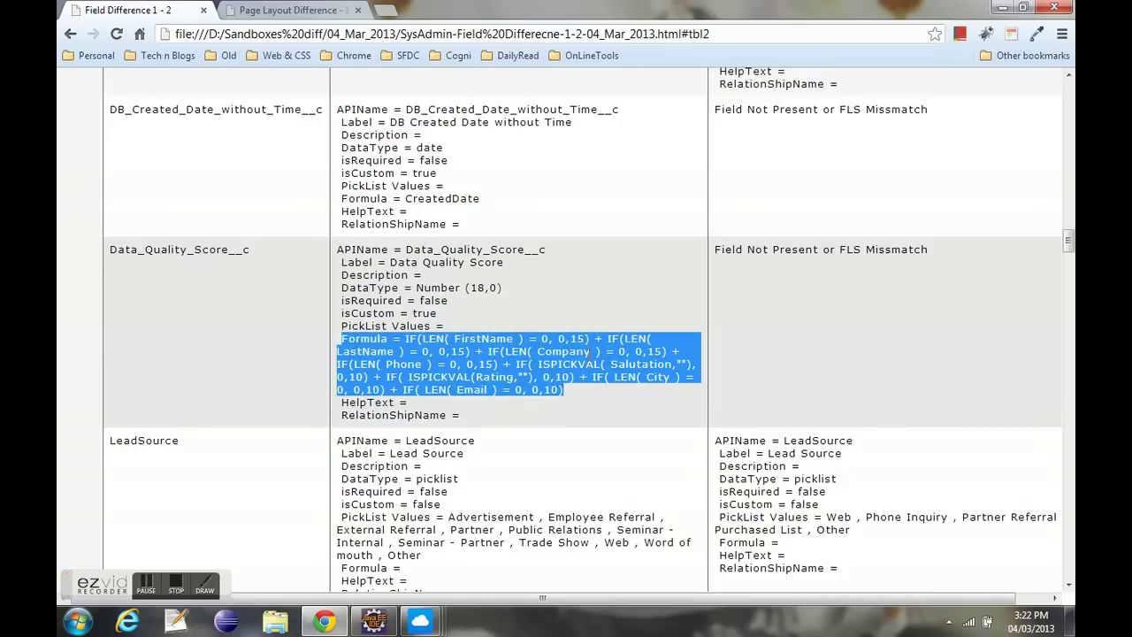
click(589, 351)
- Scroll to the footer's copyright and report-issue lines, then return to the report top
scroll(589, 354, down, 5)
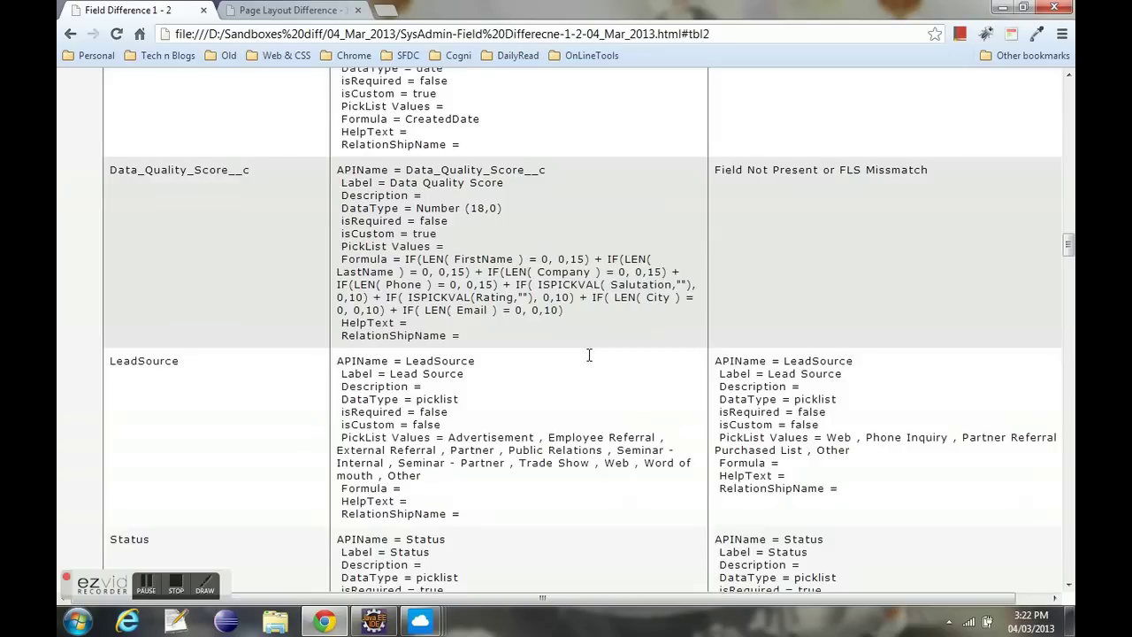
scroll(589, 361, down, 6)
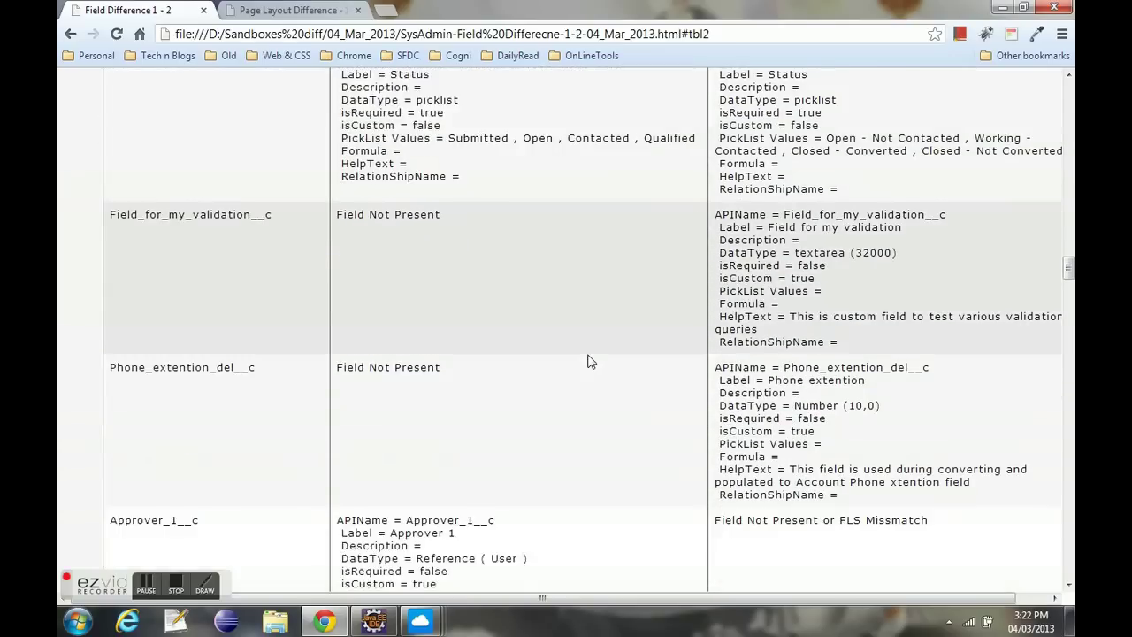
scroll(590, 360, down, 8)
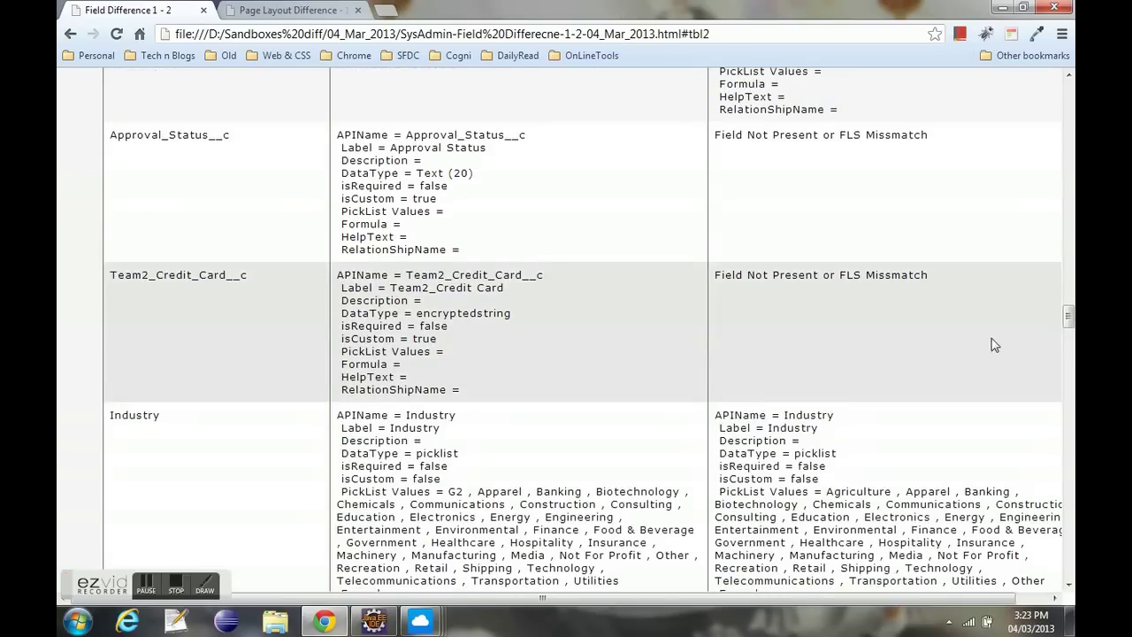
drag(1068, 321, 1073, 583)
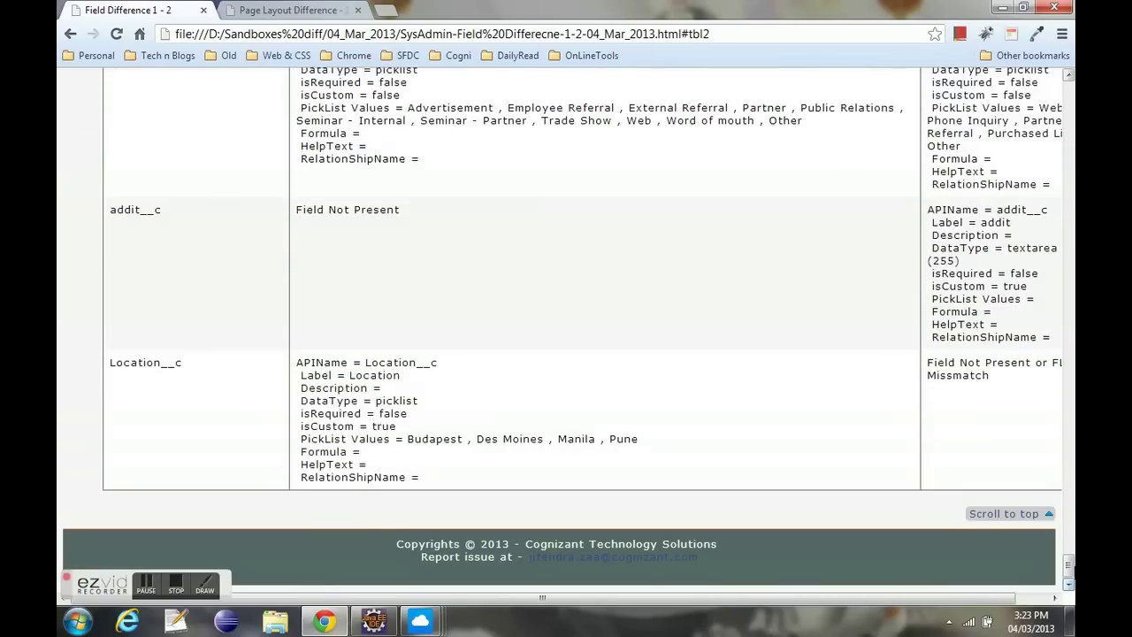
drag(394, 543, 439, 544)
drag(758, 549, 764, 564)
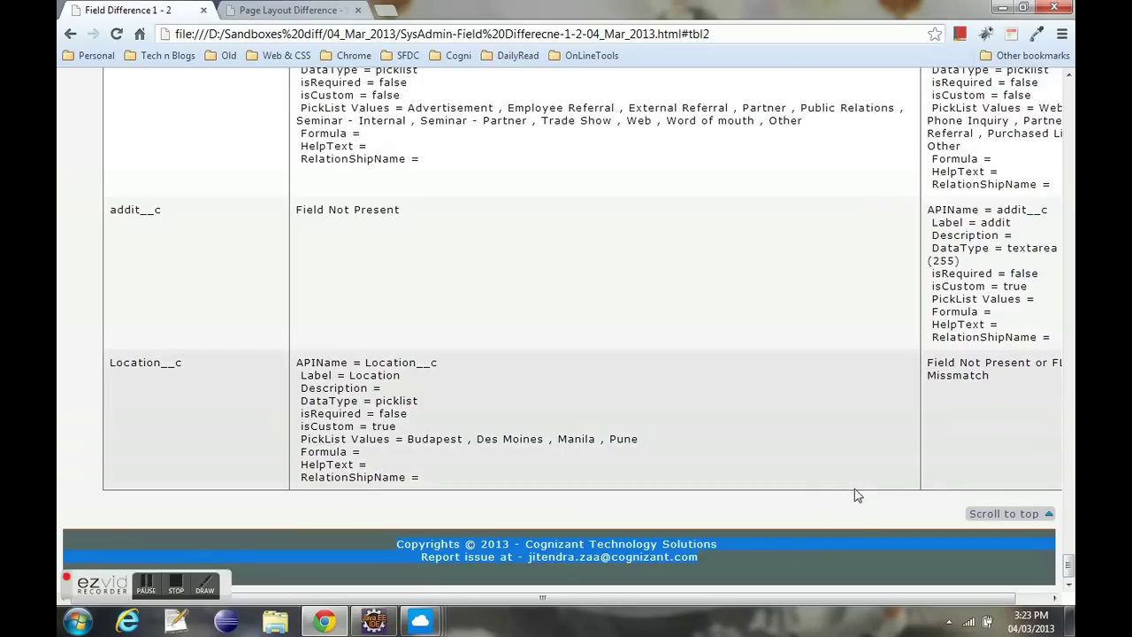
click(999, 514)
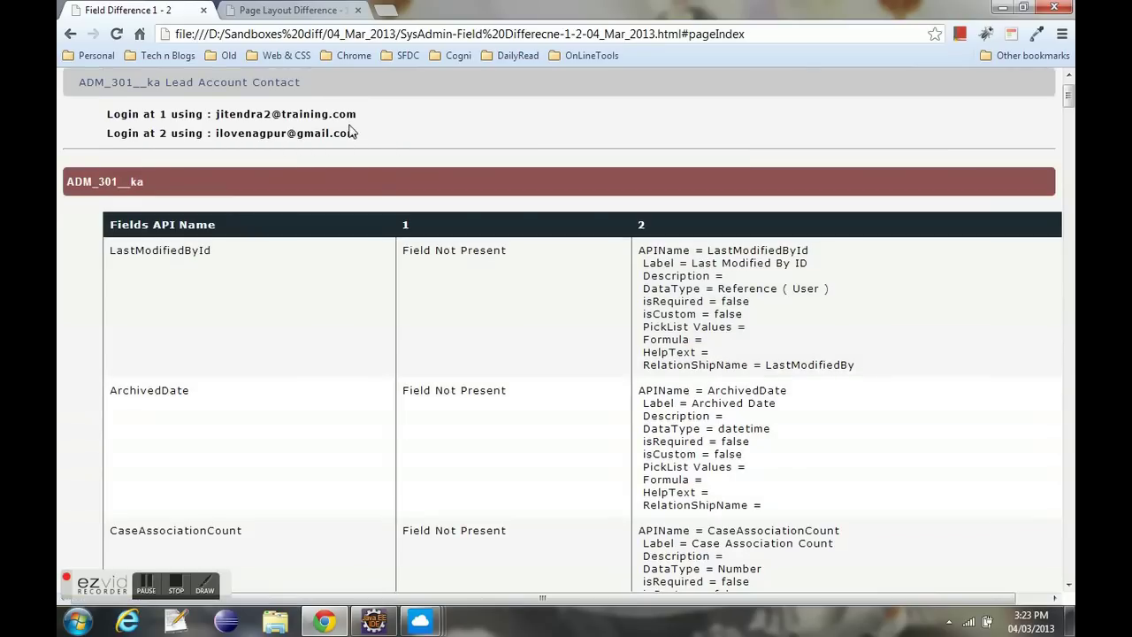
- Switch to the Page Layout Difference 1 - 2 report and check its heading and login lines
click(293, 10)
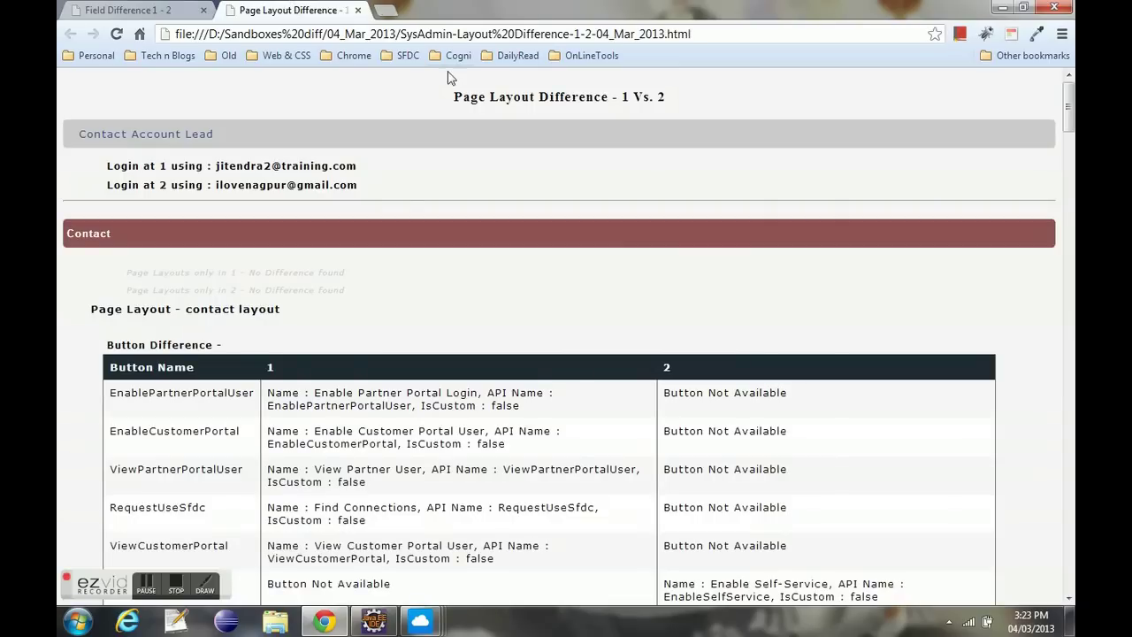
drag(454, 97, 625, 99)
click(700, 125)
double_click(661, 103)
click(165, 167)
drag(109, 165, 430, 194)
click(430, 195)
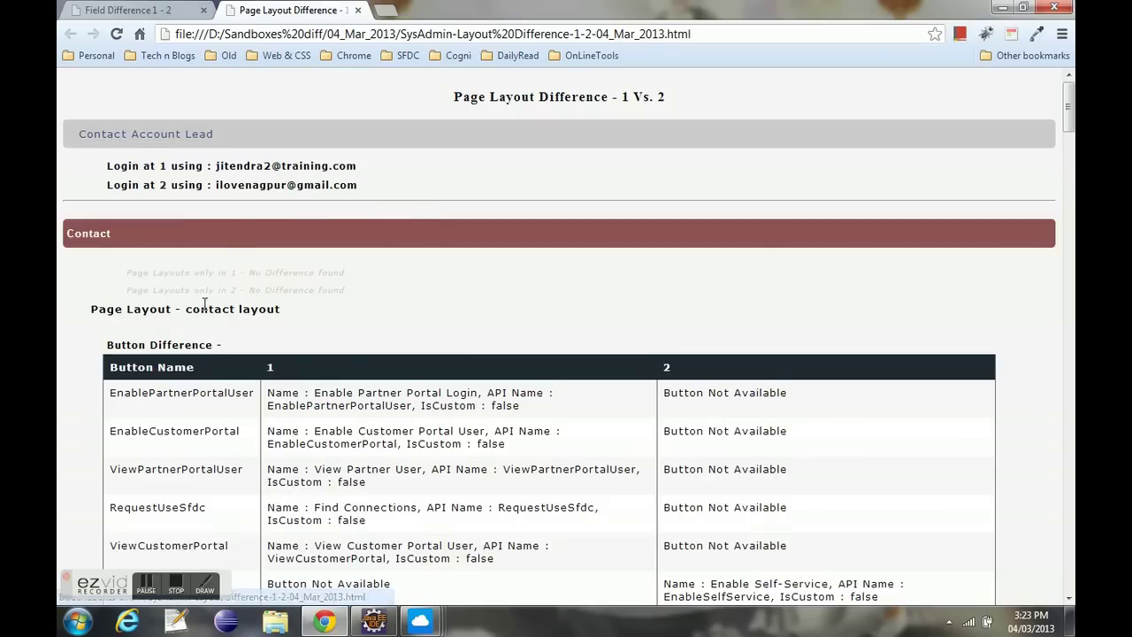
- Review the Button Difference section, including EnableSelfService present only in org 2
scroll(518, 284, down, 1)
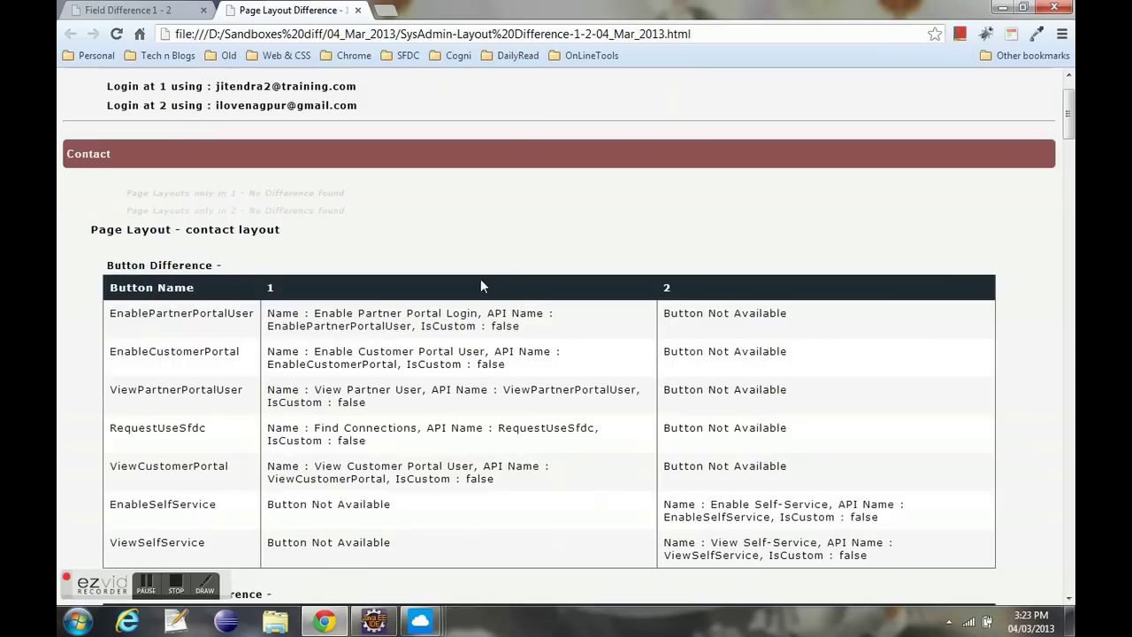
drag(108, 264, 226, 264)
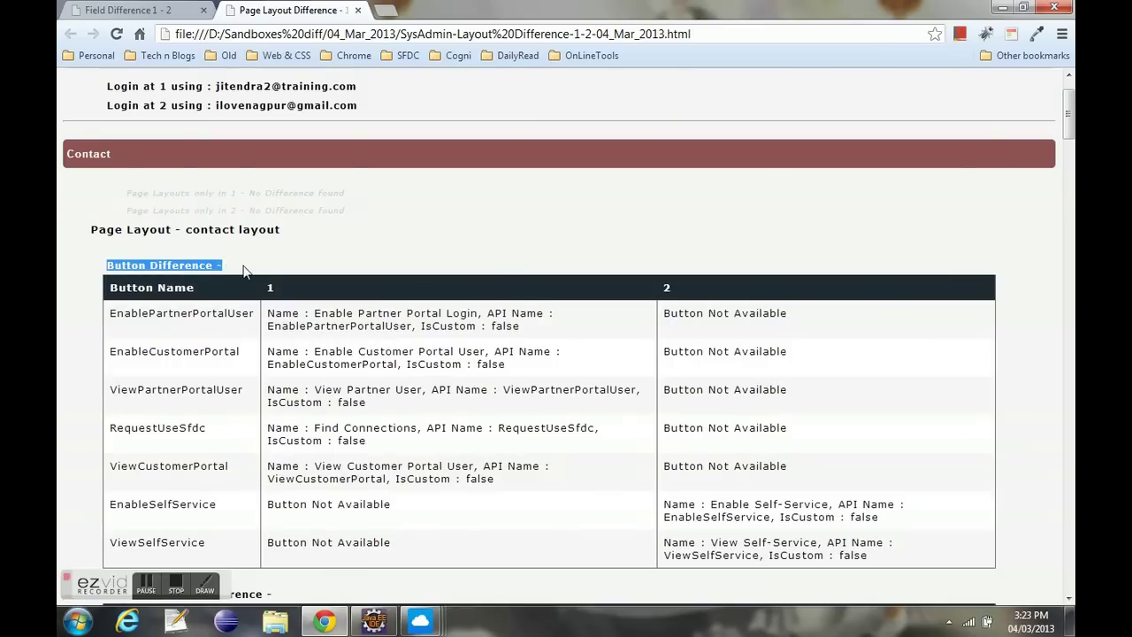
scroll(243, 270, down, 1)
drag(165, 232, 247, 385)
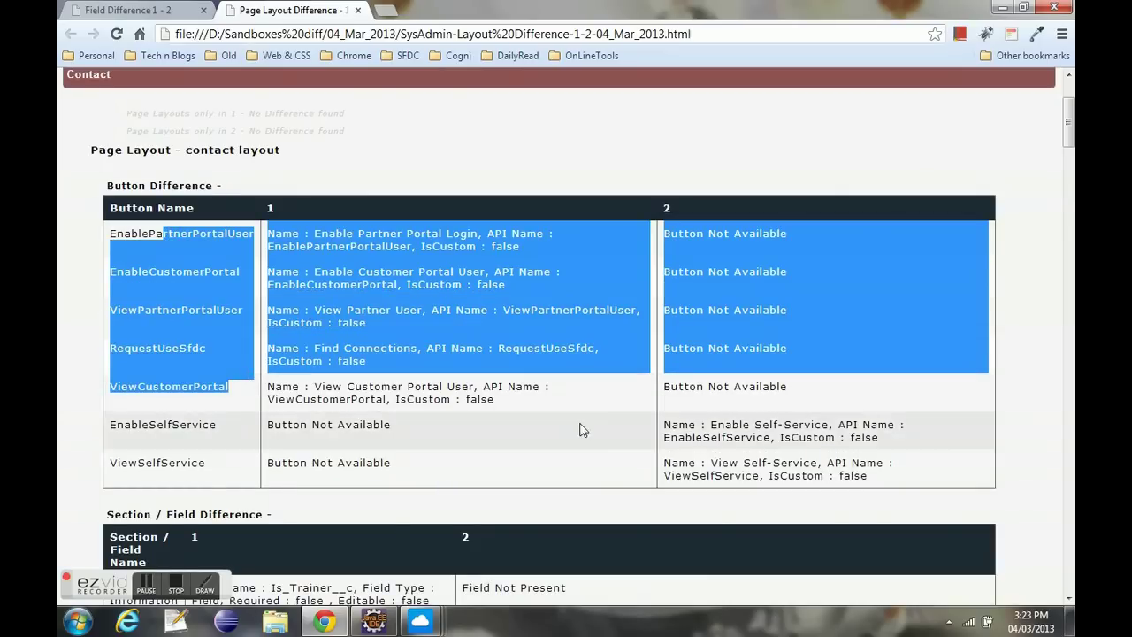
drag(664, 426, 791, 446)
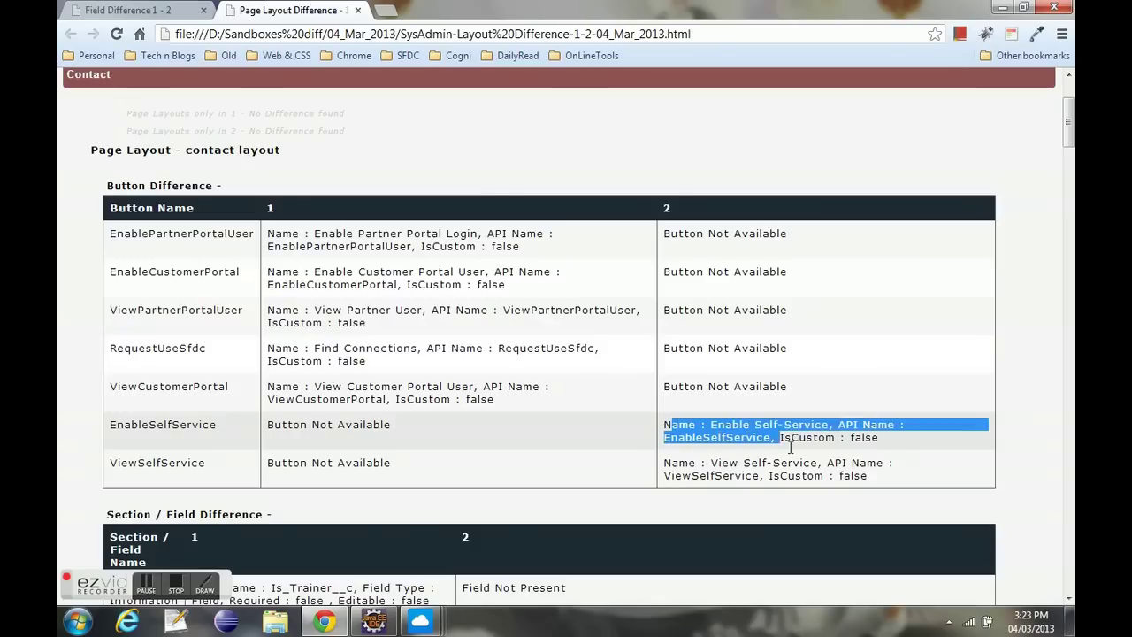
drag(413, 431, 281, 423)
- Review the Section / Field Difference, including the Contact Information section
scroll(295, 414, down, 3)
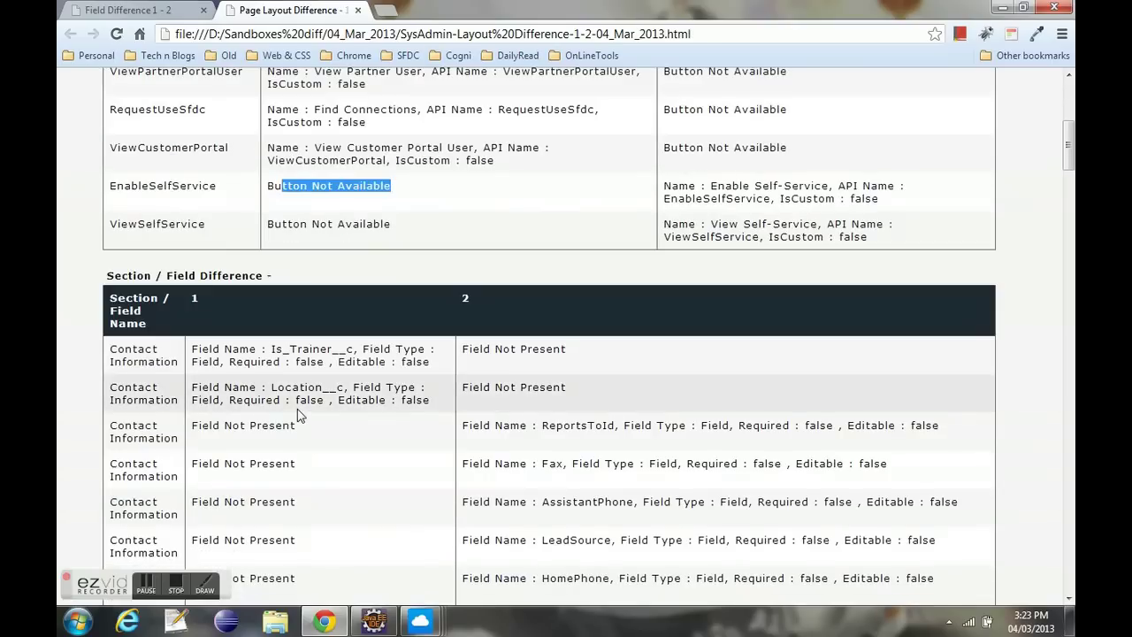
drag(180, 275, 271, 278)
click(132, 292)
scroll(146, 296, down, 1)
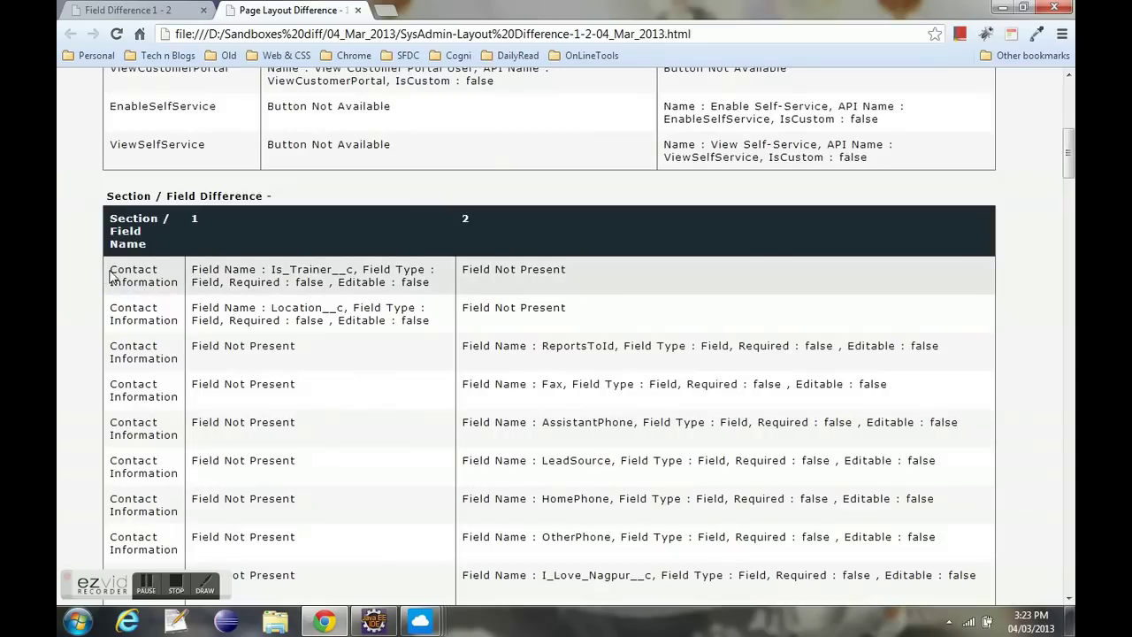
drag(114, 270, 358, 283)
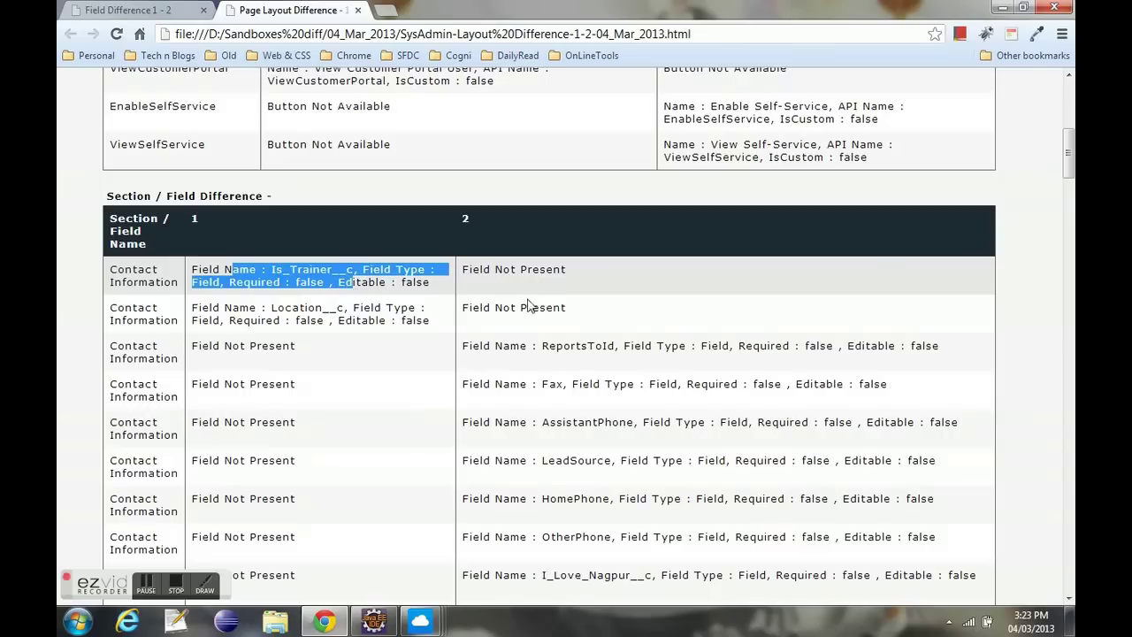
scroll(371, 327, down, 3)
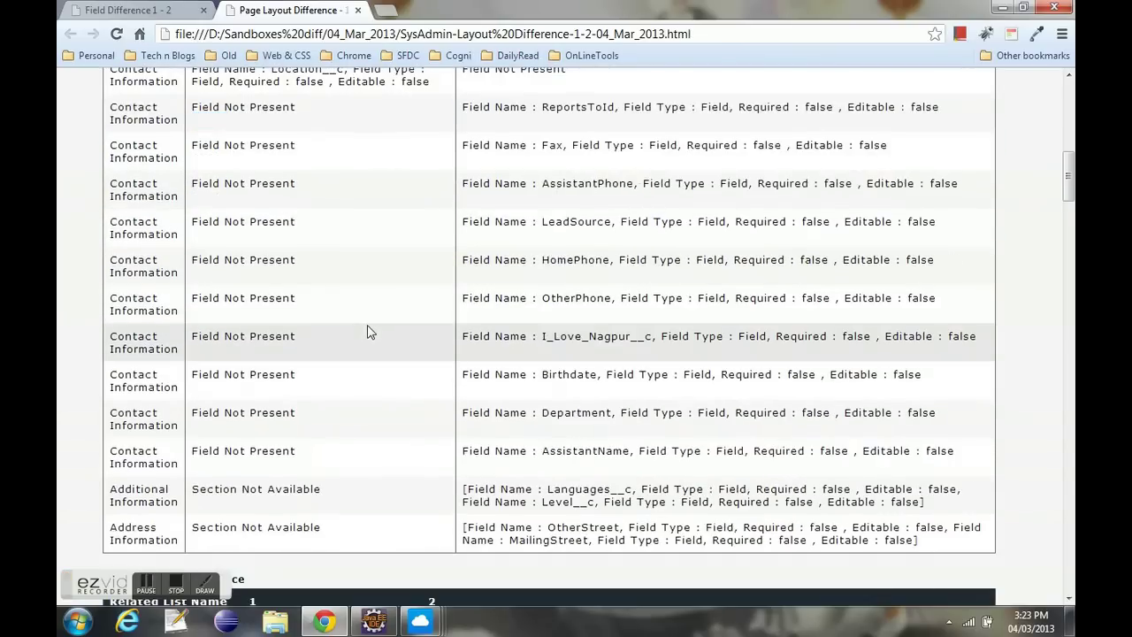
scroll(359, 332, down, 1)
scroll(357, 332, down, 1)
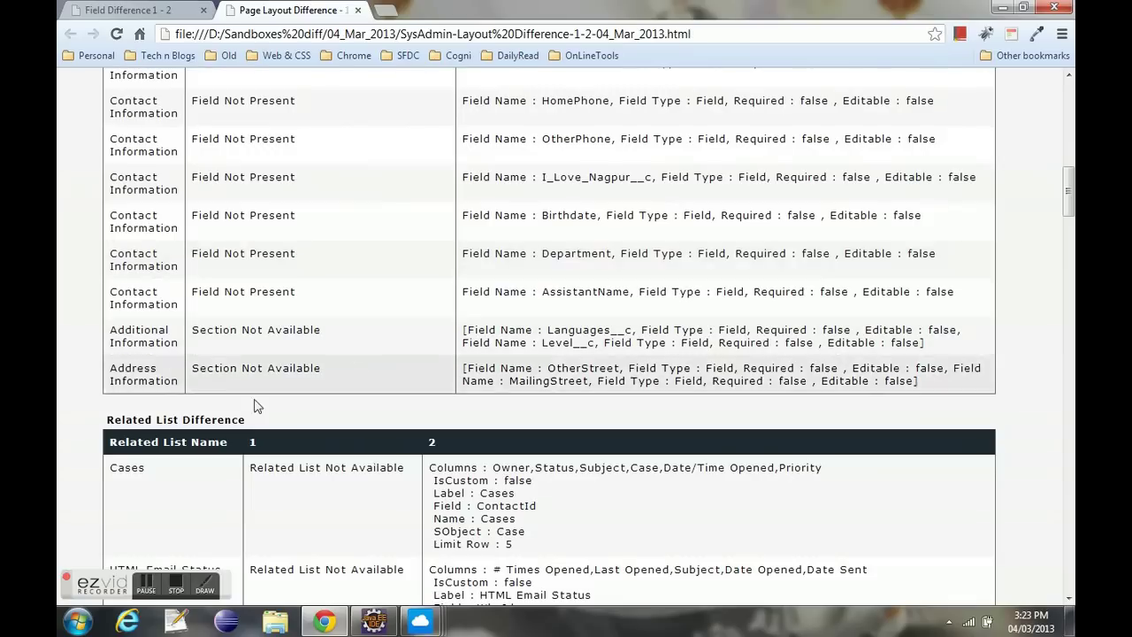
- Inspect the Cases related list's columns and IsCustom value, then scroll to Account
drag(247, 419, 105, 415)
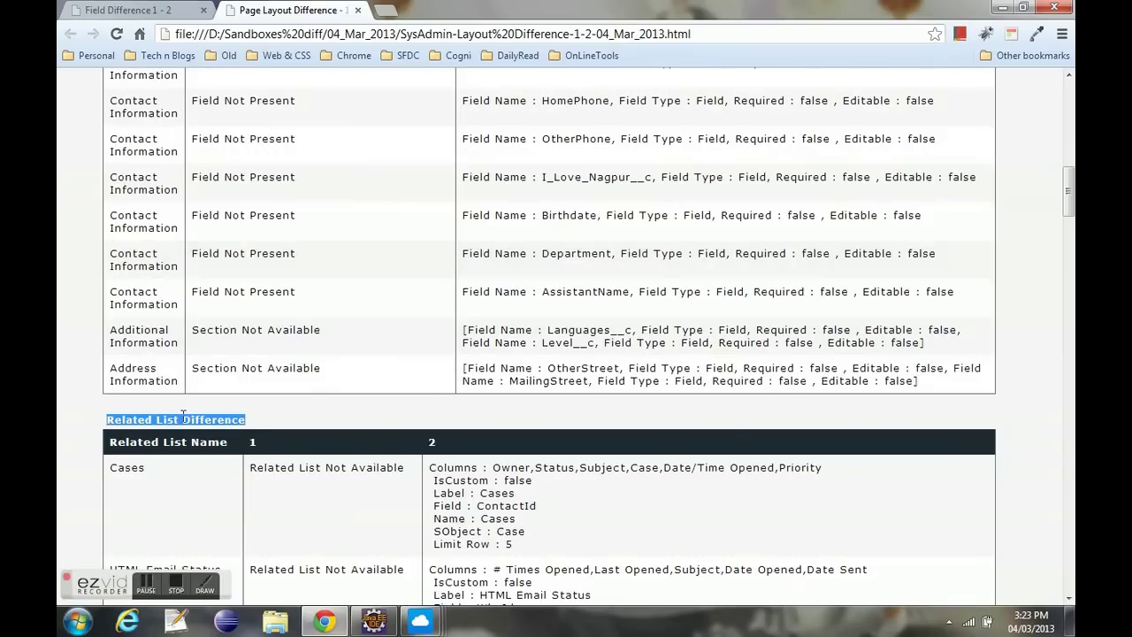
scroll(229, 416, down, 4)
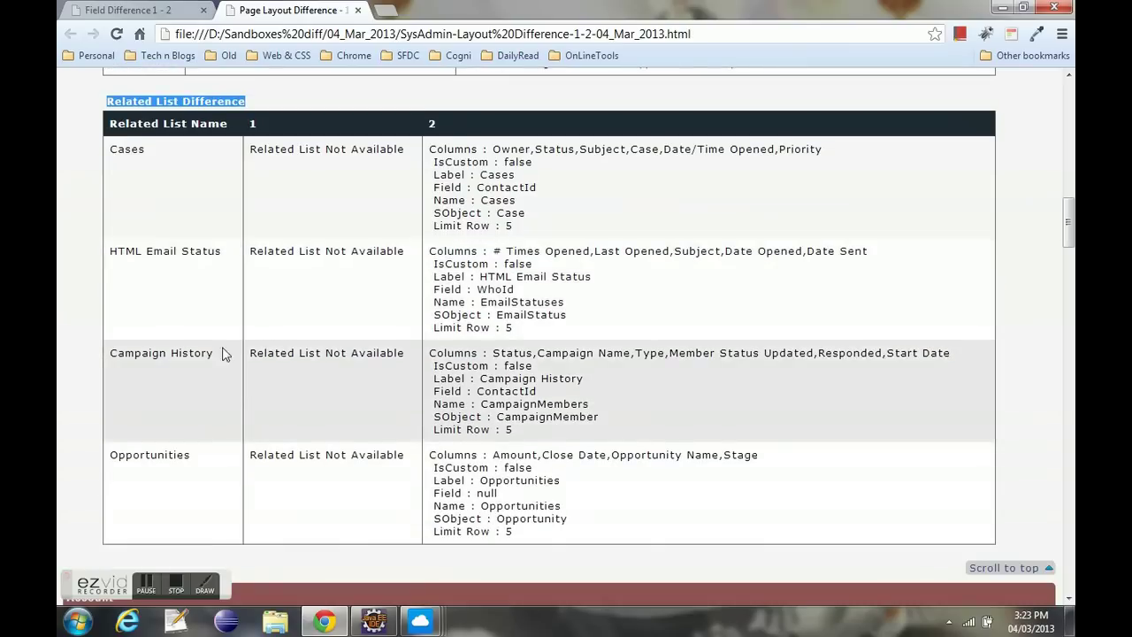
drag(159, 152, 109, 152)
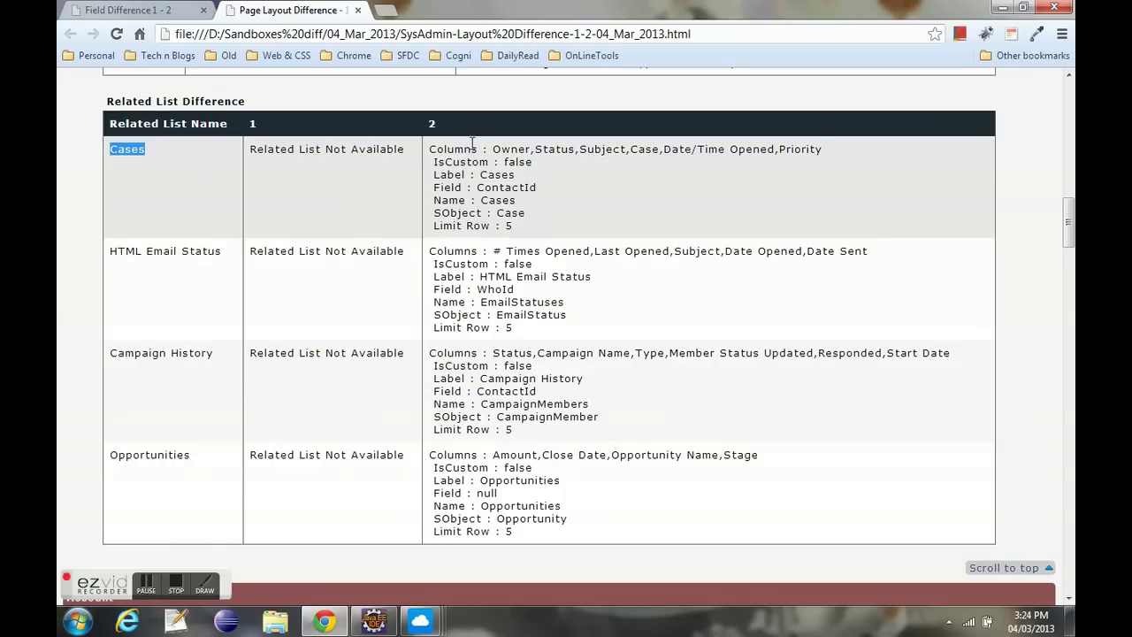
drag(493, 149, 826, 154)
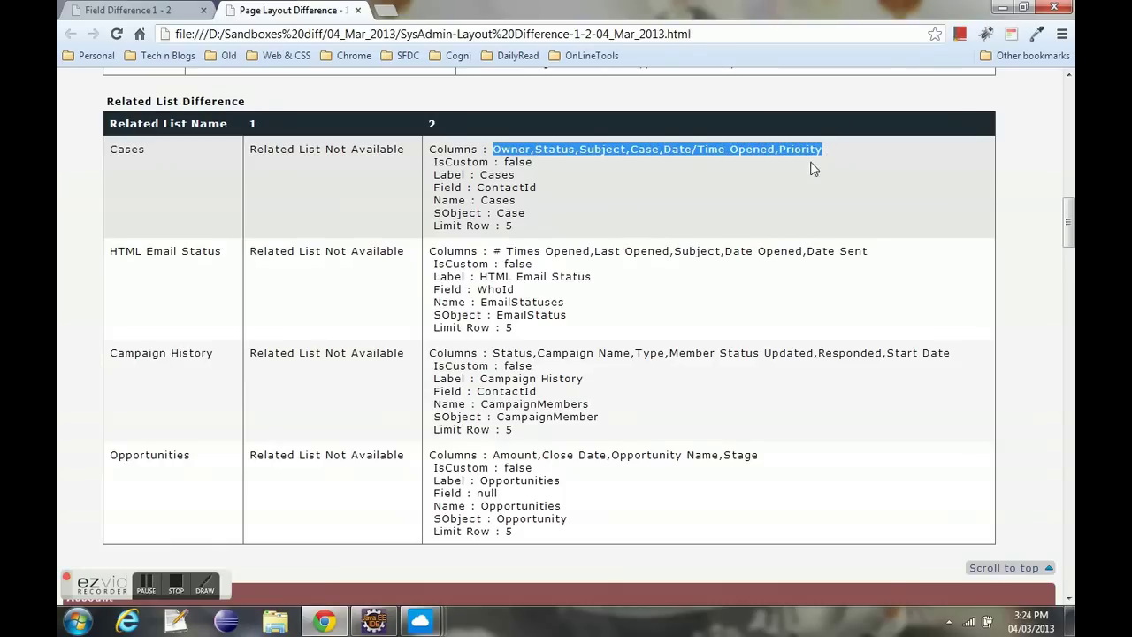
drag(507, 162, 490, 182)
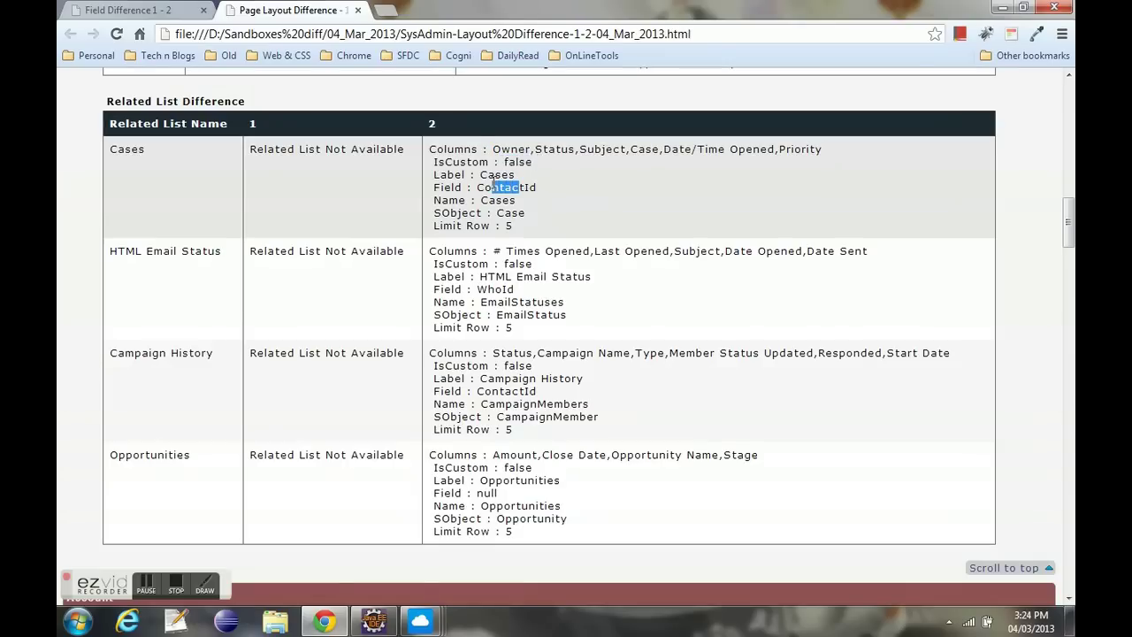
scroll(425, 316, down, 3)
scroll(425, 316, down, 1)
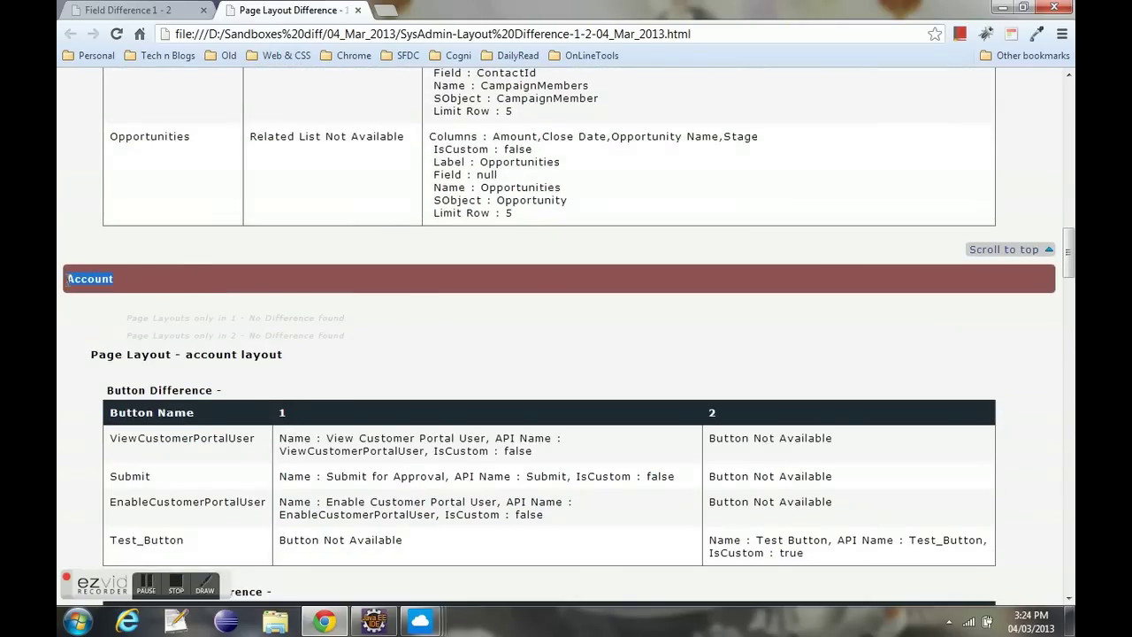
- Jump to the report's Lead section and review its only-in-1 layouts, web to lead, and field differences
click(1005, 250)
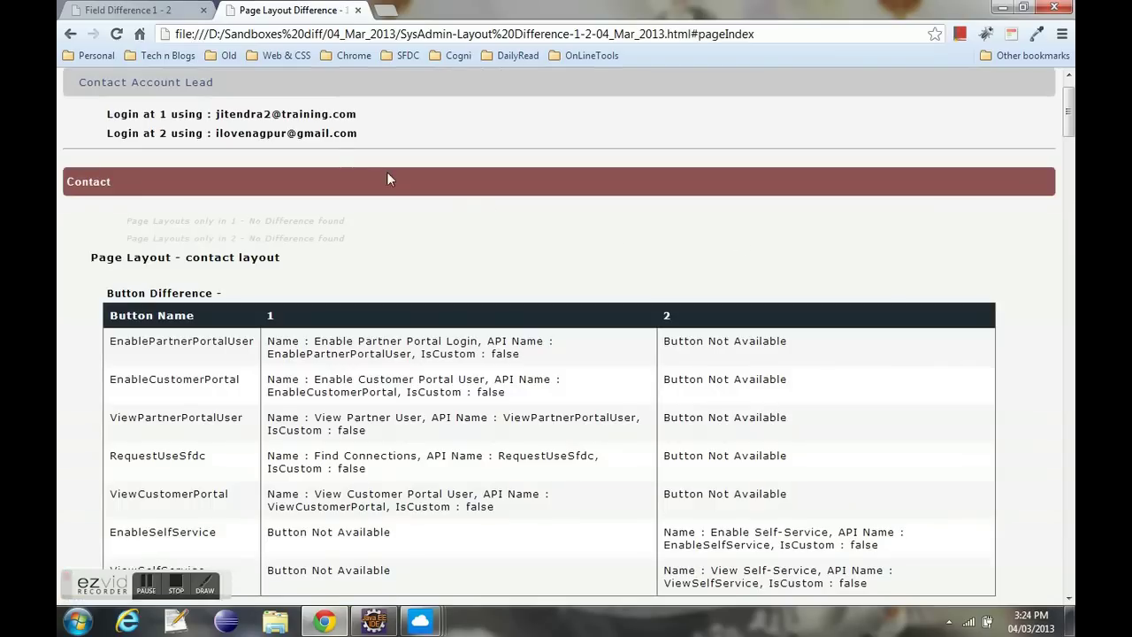
click(196, 84)
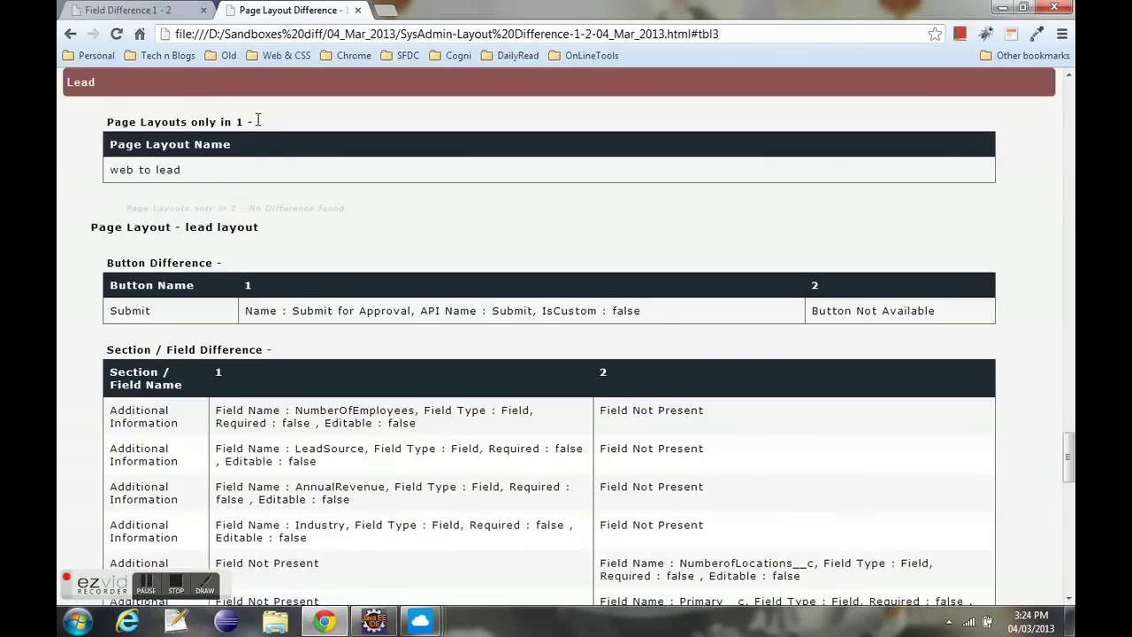
drag(253, 122, 96, 121)
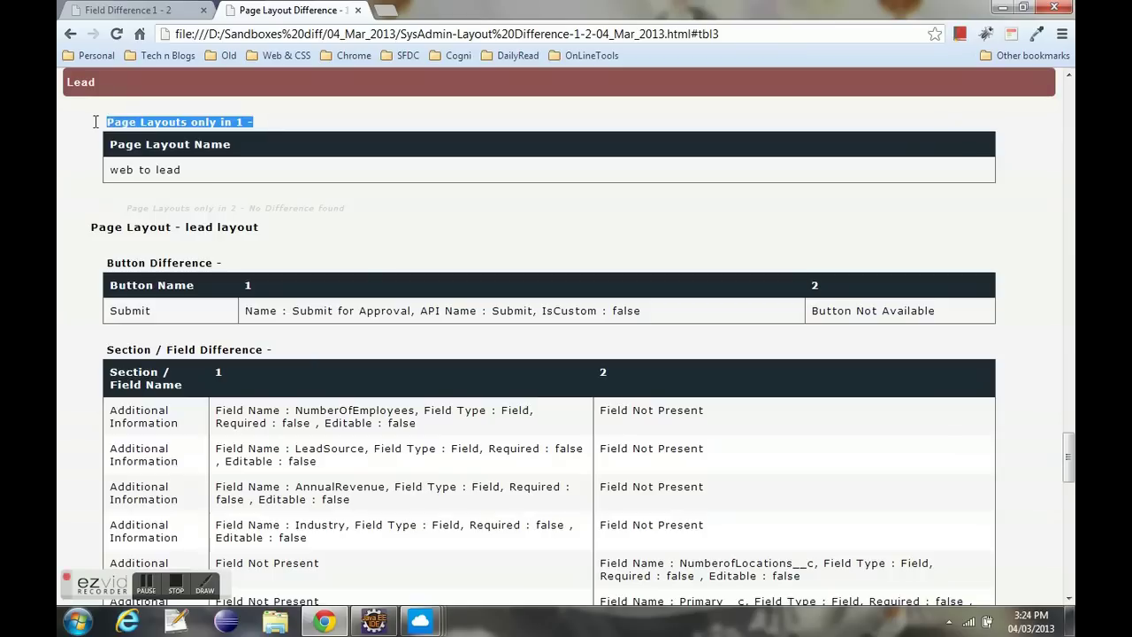
drag(187, 170, 106, 169)
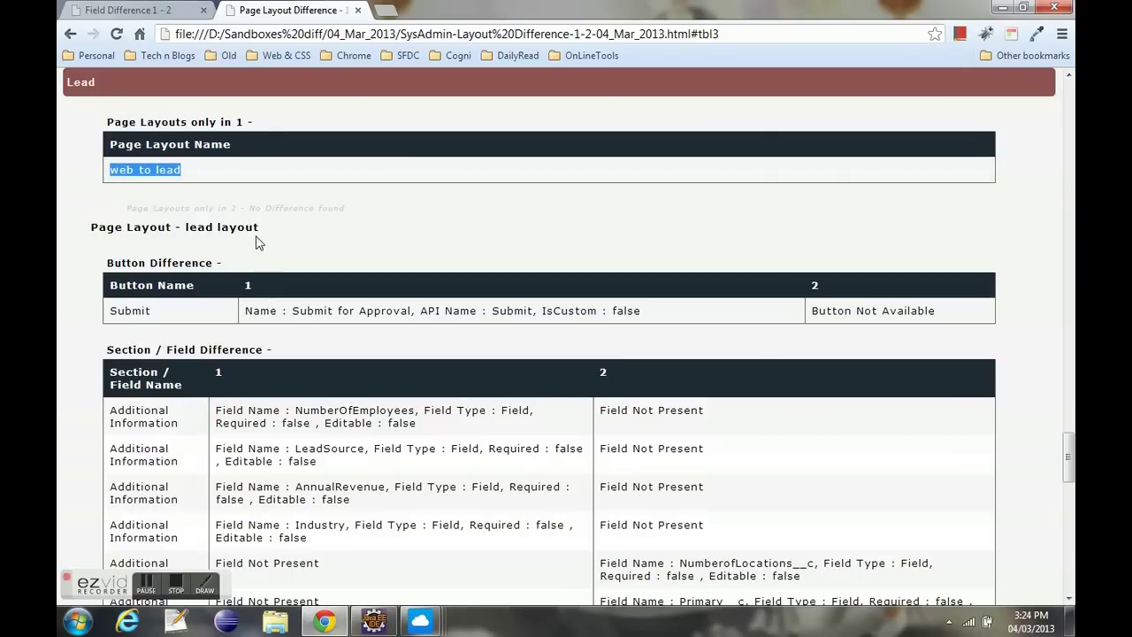
drag(262, 227, 205, 257)
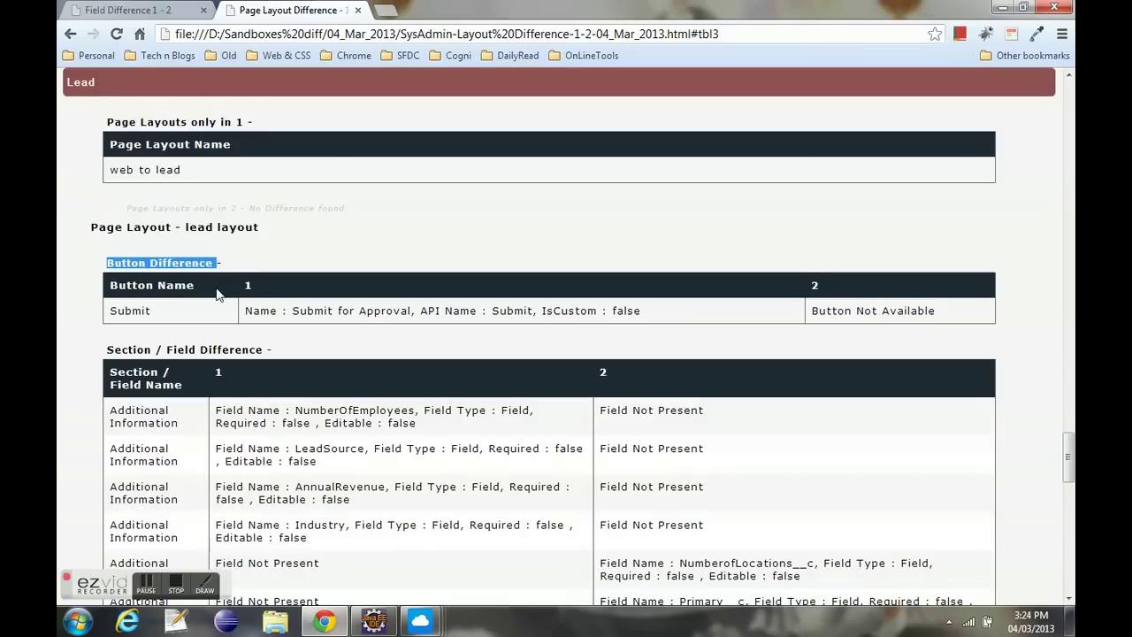
drag(1070, 449, 1069, 536)
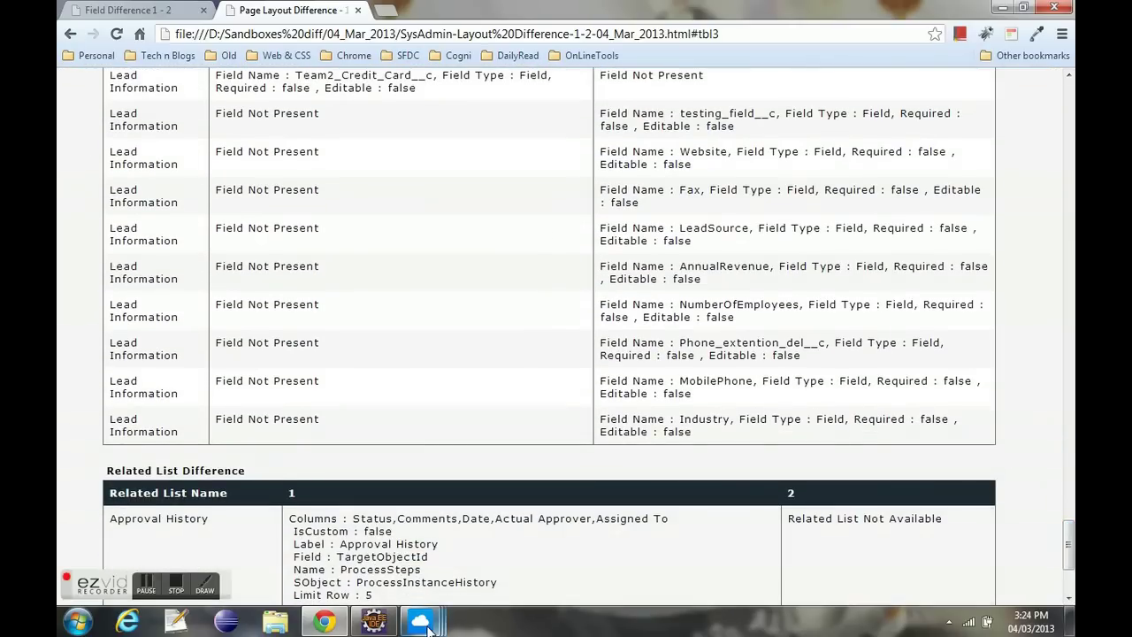
mouse_move(428, 626)
click(575, 539)
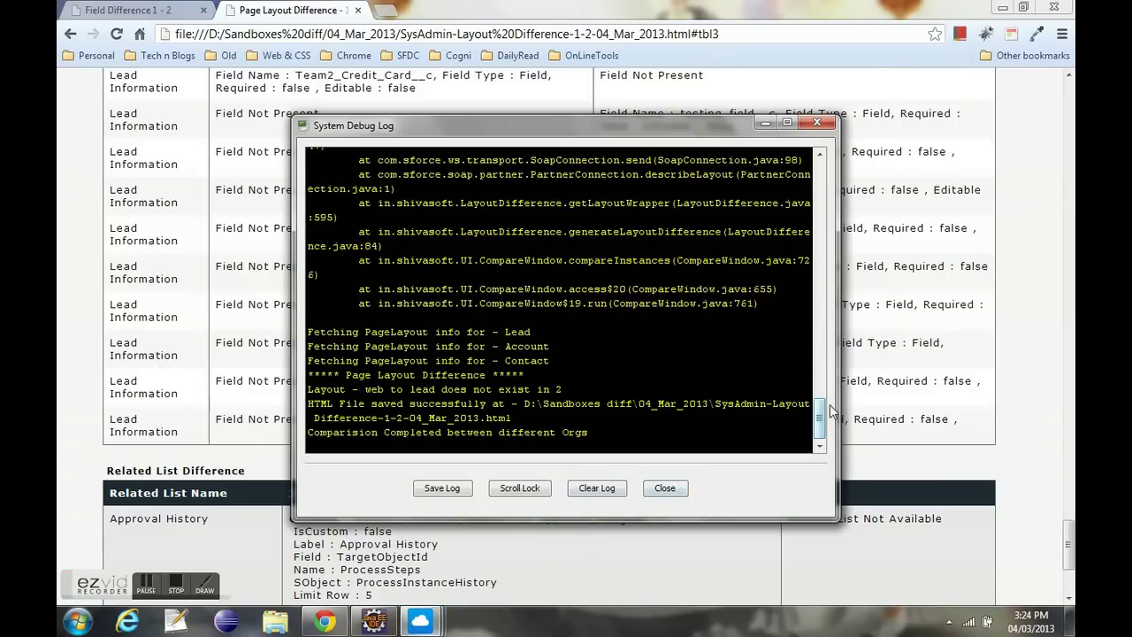
drag(819, 415, 821, 268)
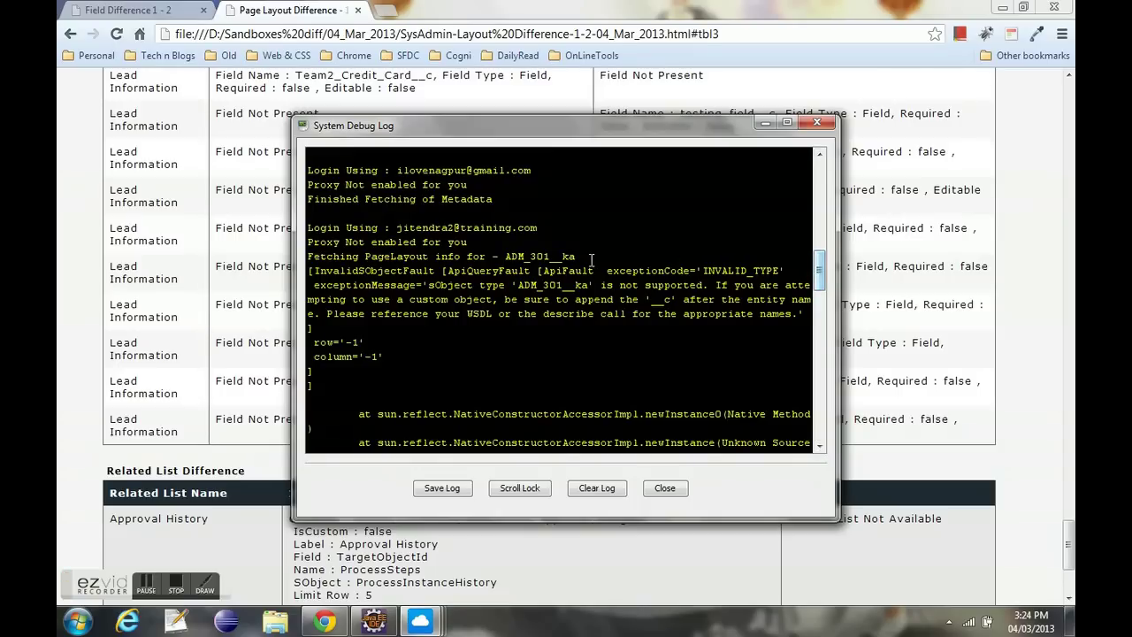
drag(581, 255, 305, 249)
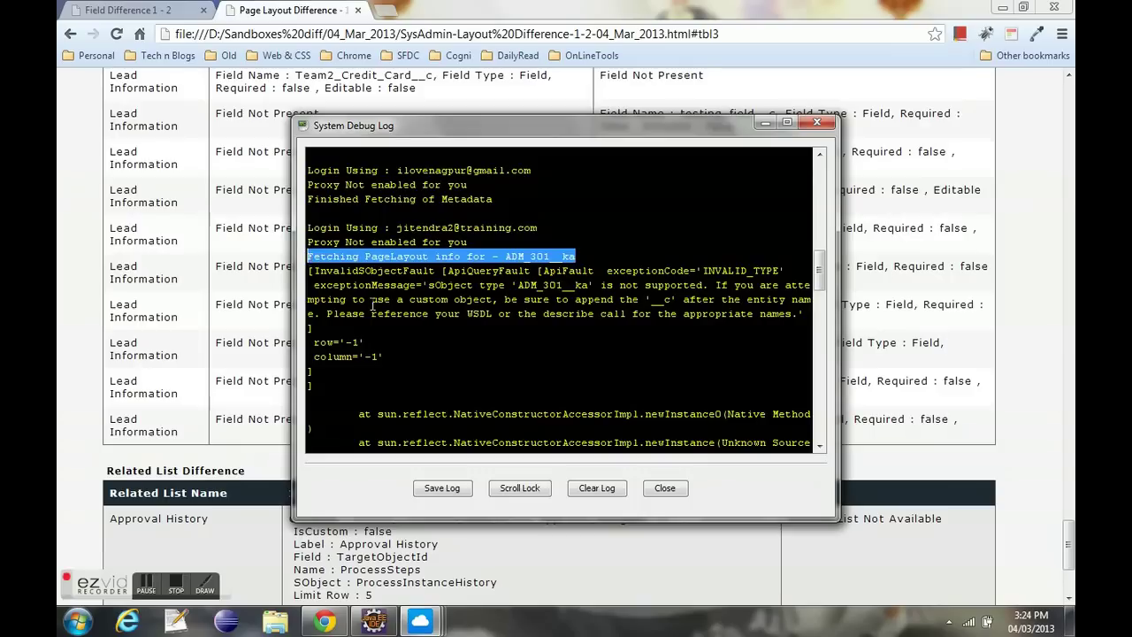
click(423, 226)
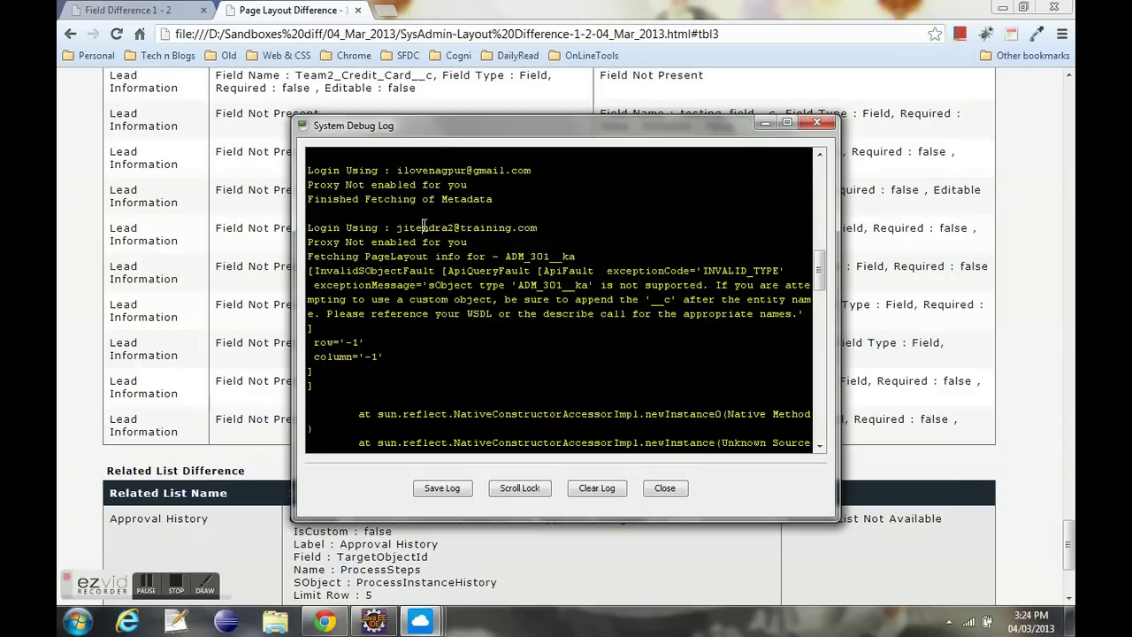
drag(392, 227, 515, 245)
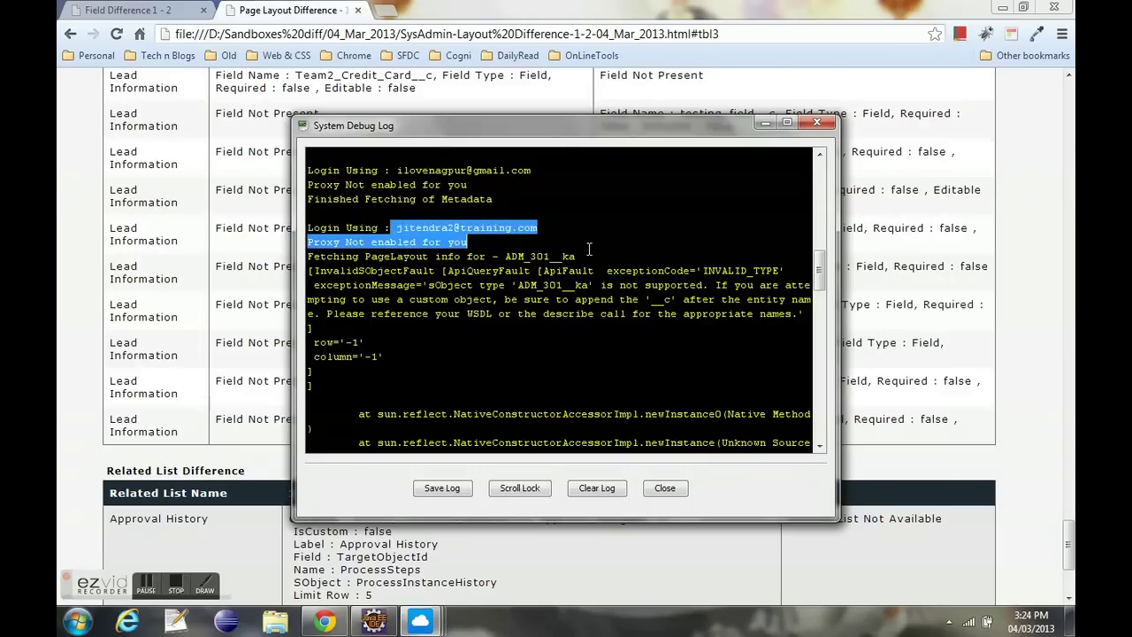
drag(589, 249, 595, 252)
drag(819, 269, 819, 172)
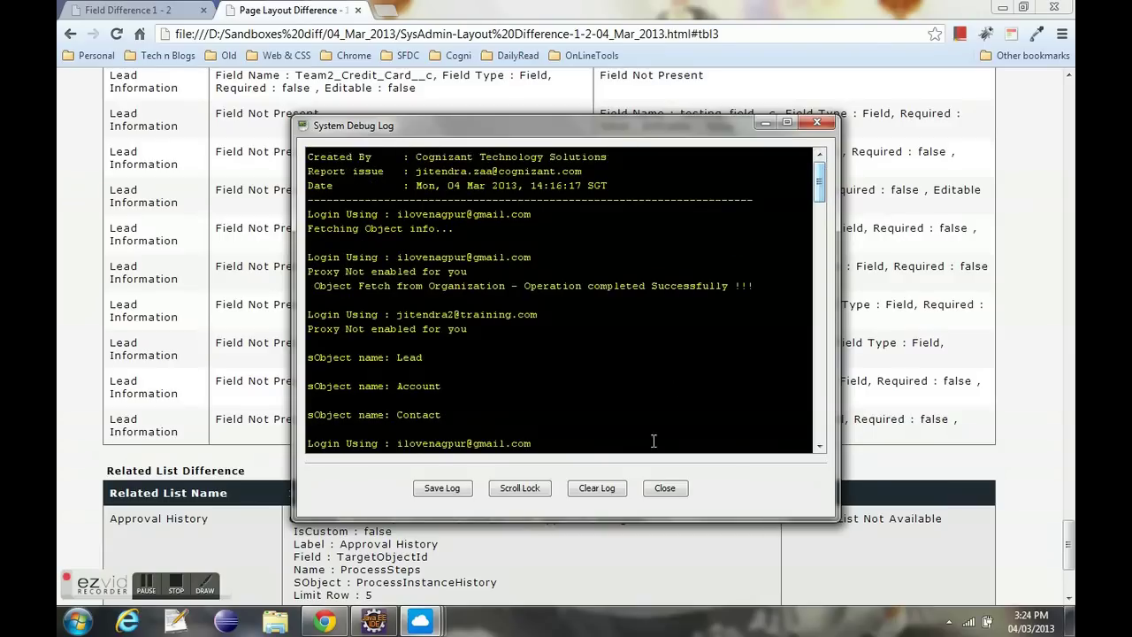
click(664, 488)
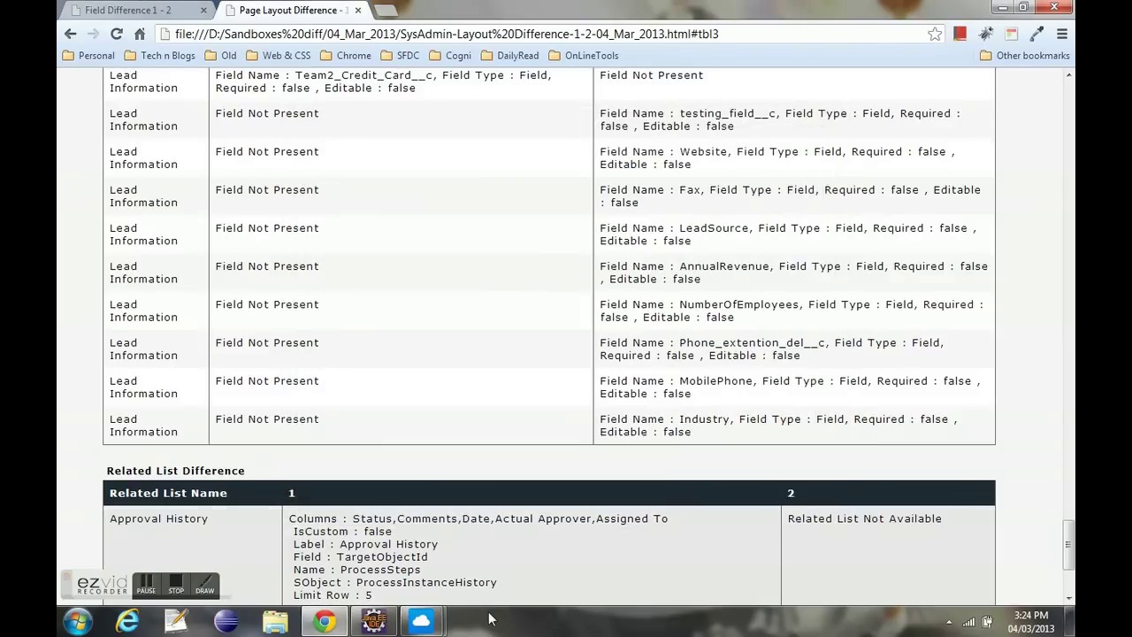
- Close the fields and page layout Compare dialog in Force Util
click(422, 621)
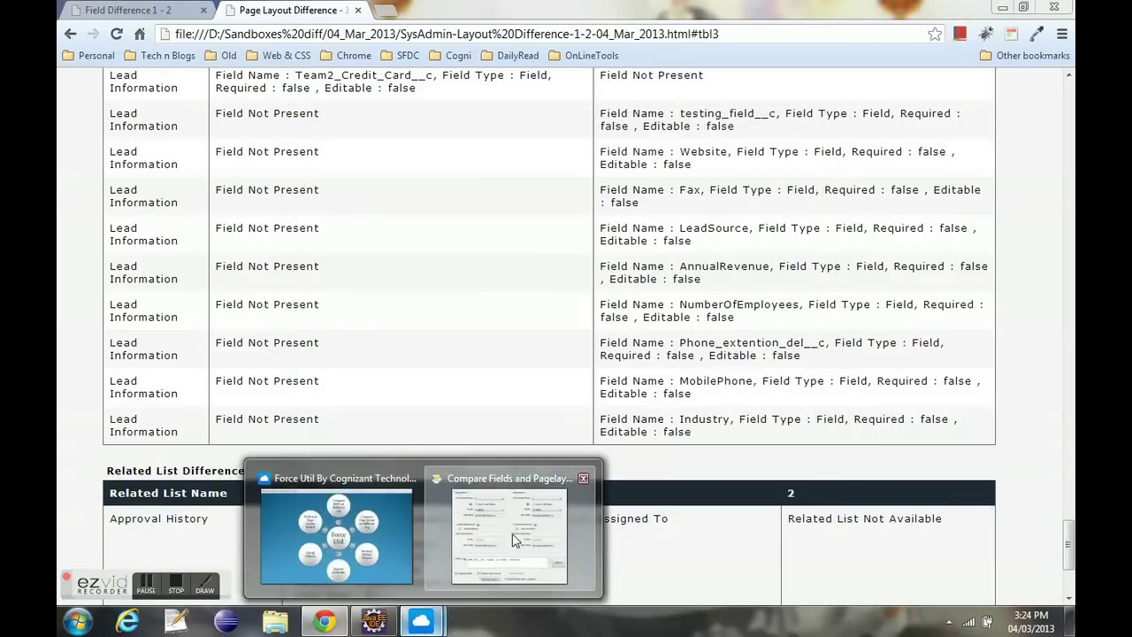
click(482, 575)
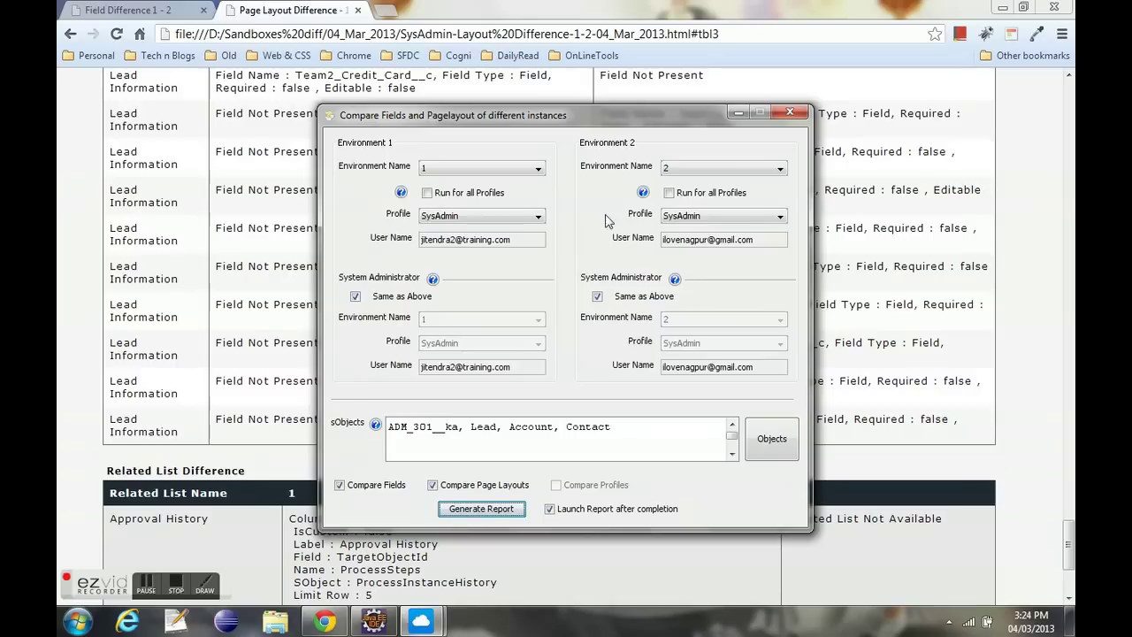
click(792, 114)
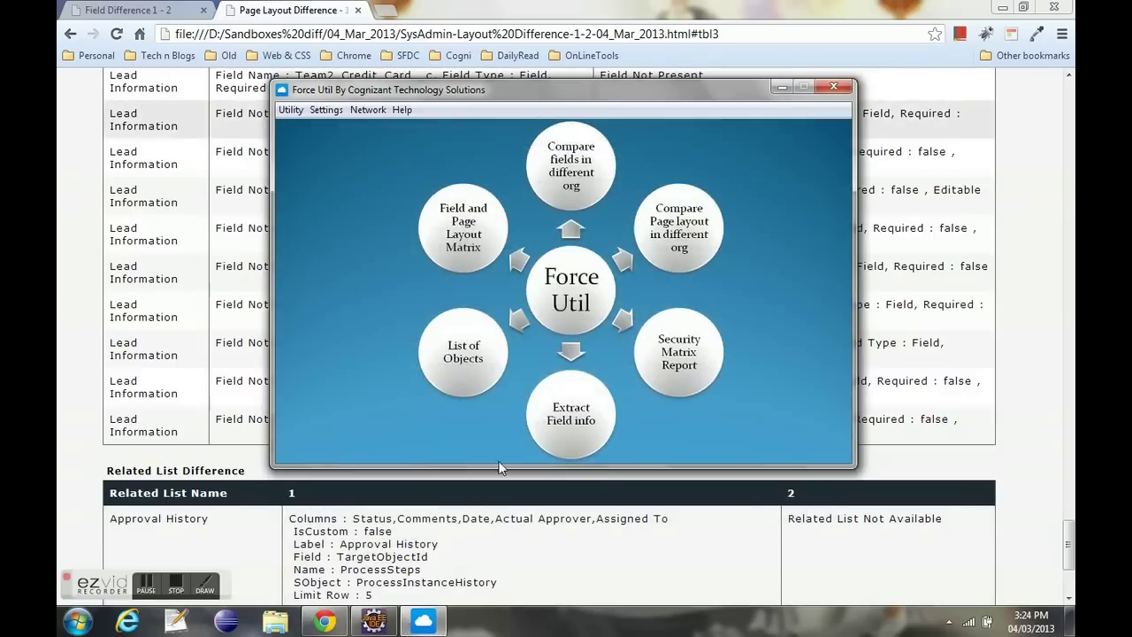
- Run Extract Field on instance 1 for Lead, Account, Opportunity and Contact
click(292, 110)
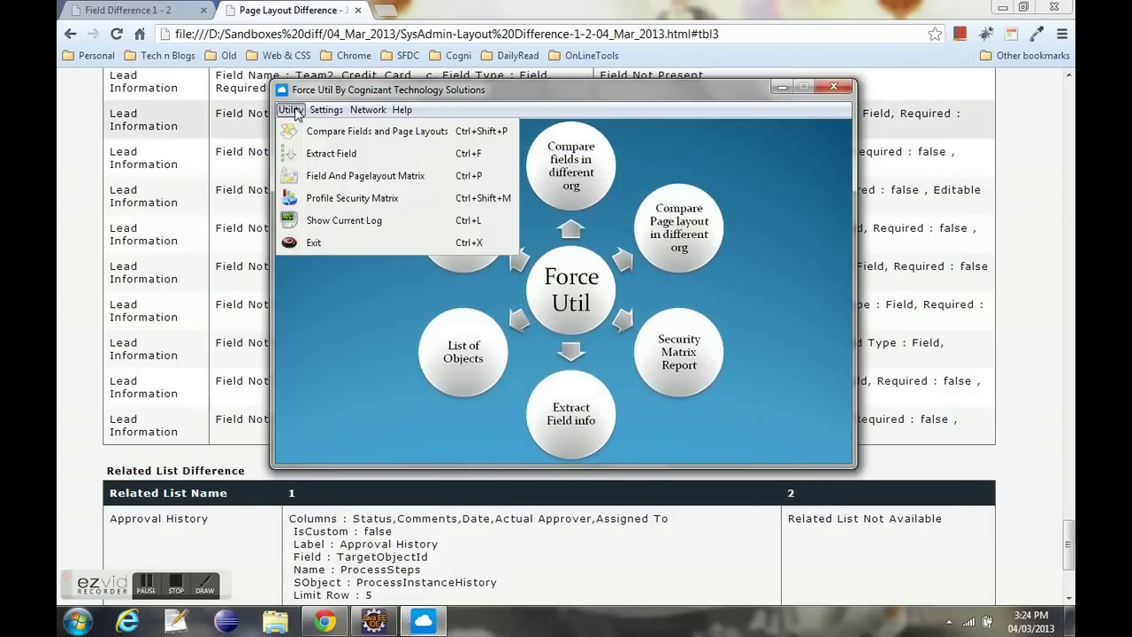
click(336, 155)
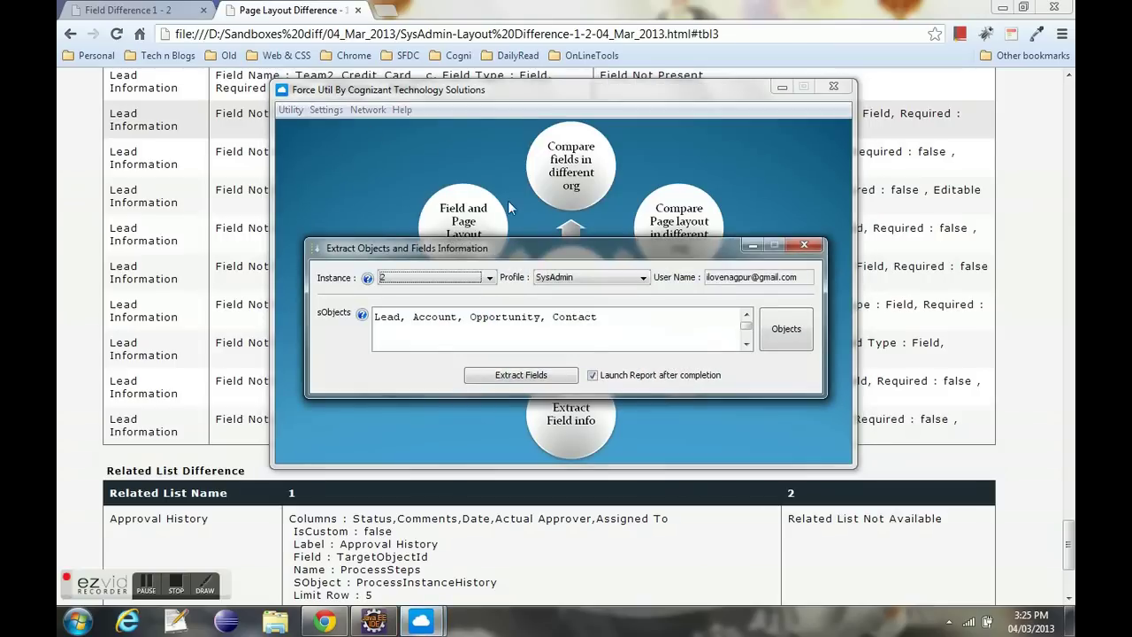
click(465, 278)
click(423, 305)
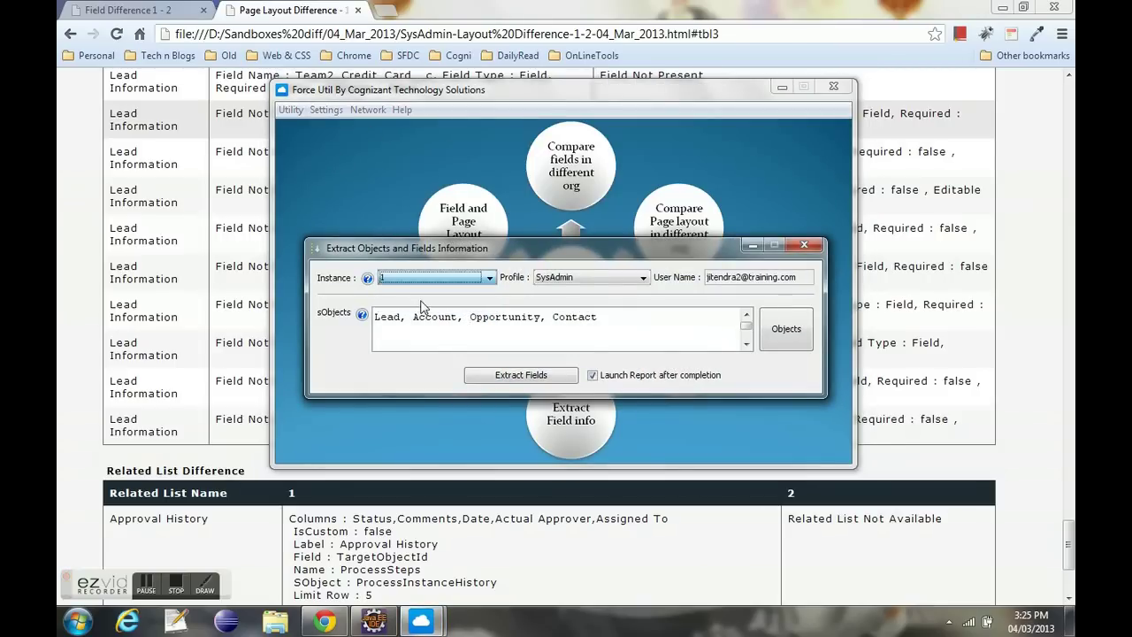
click(423, 282)
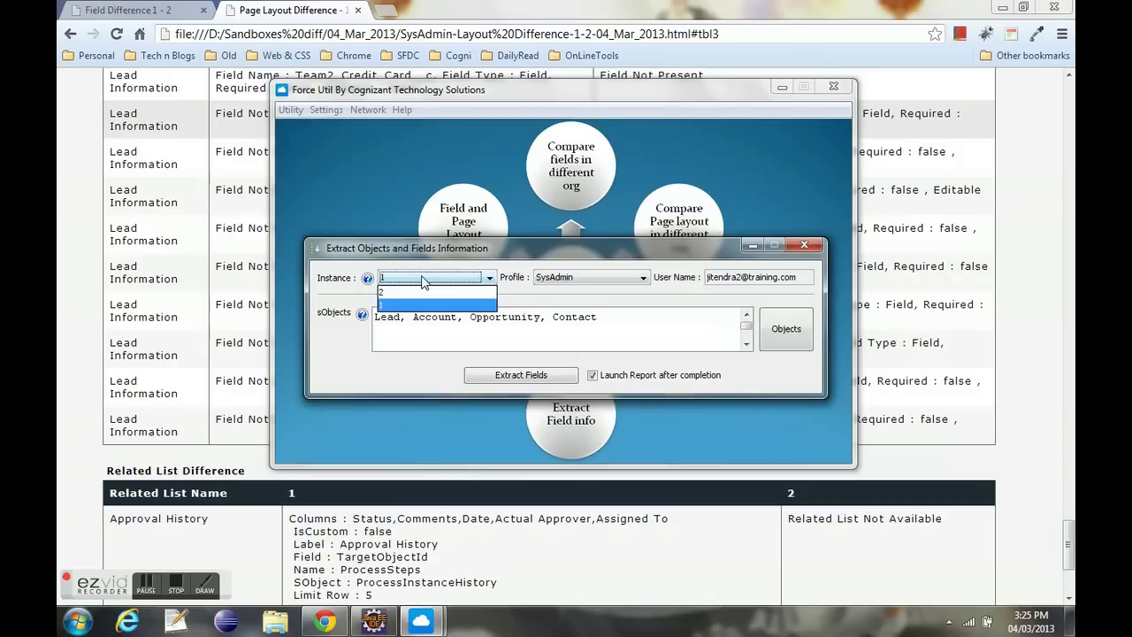
click(429, 292)
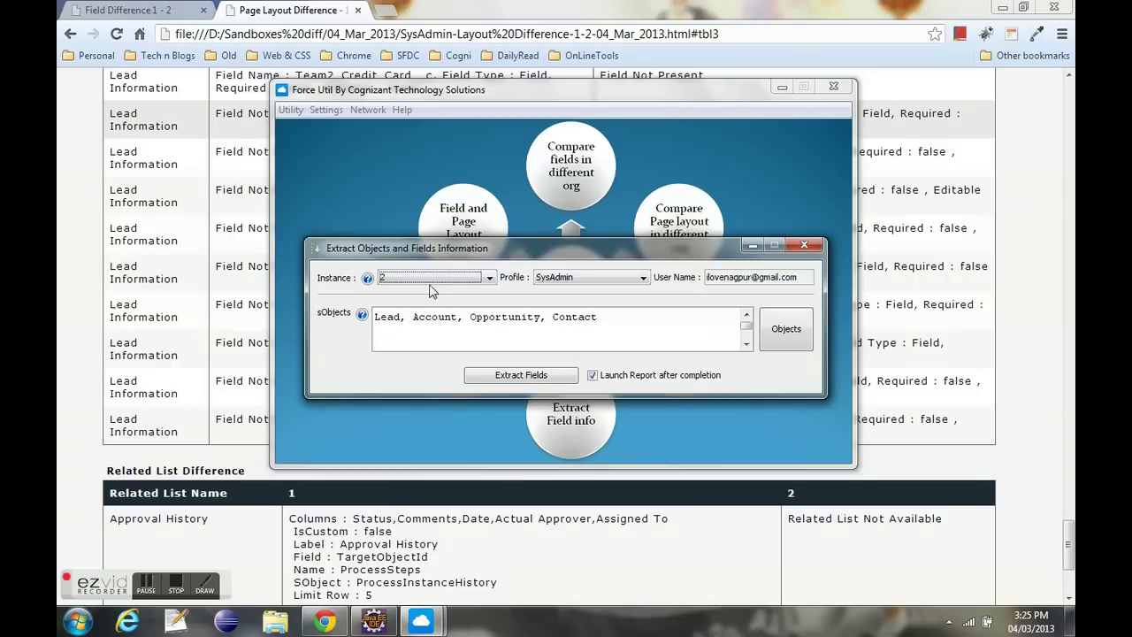
click(433, 282)
click(434, 311)
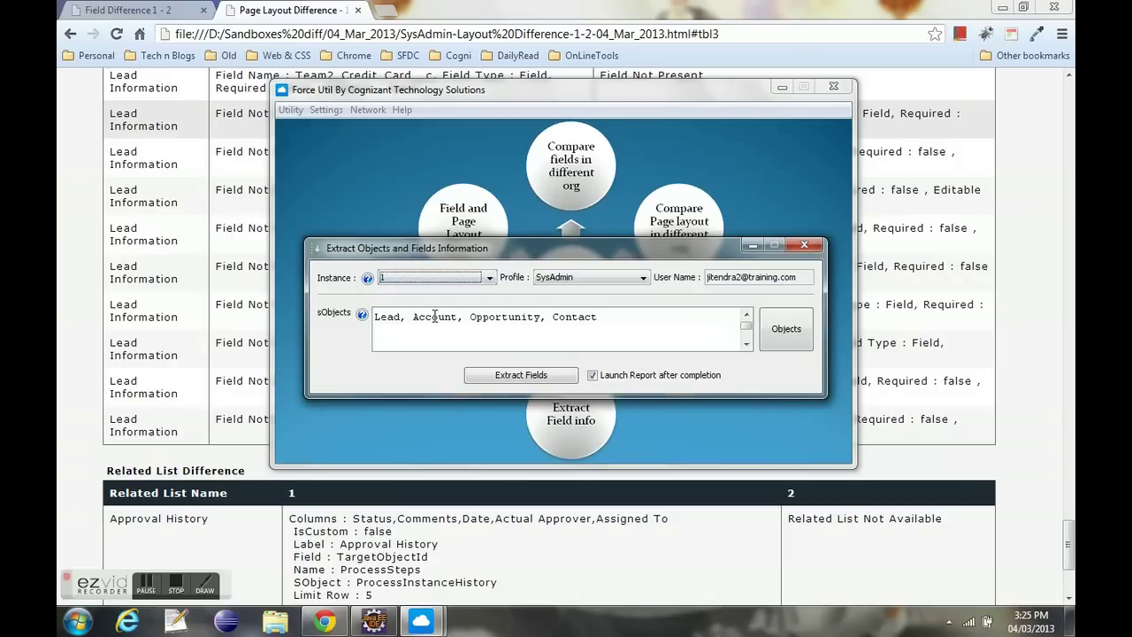
drag(610, 323, 362, 323)
click(508, 320)
click(533, 378)
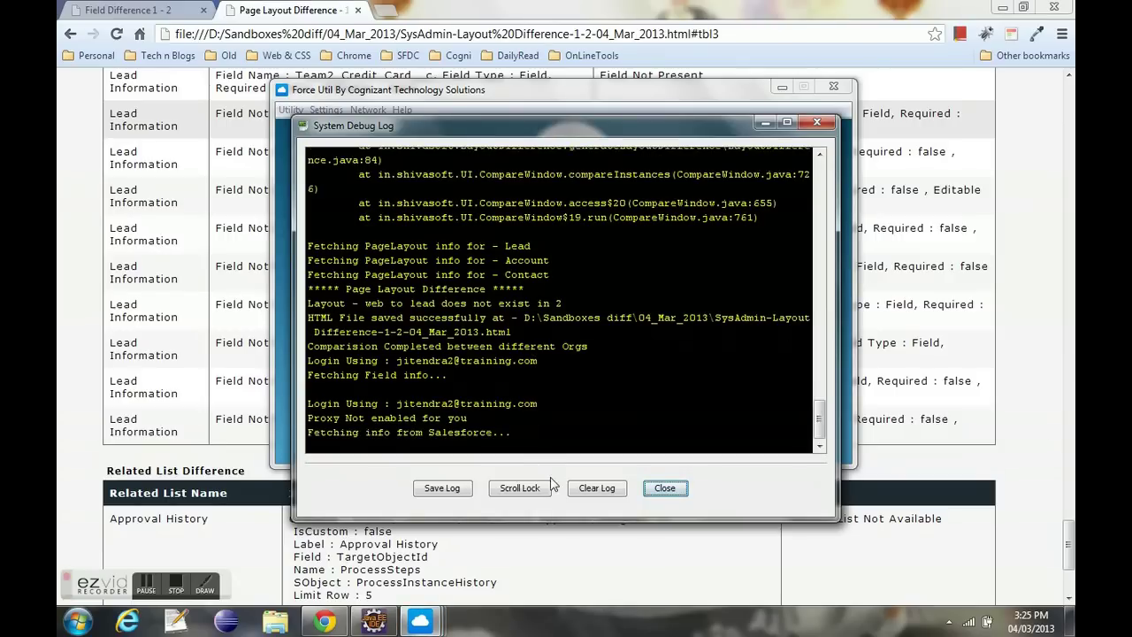
- Clear the debug log and inspect the Contact table's Id and FirstName field entries
click(598, 496)
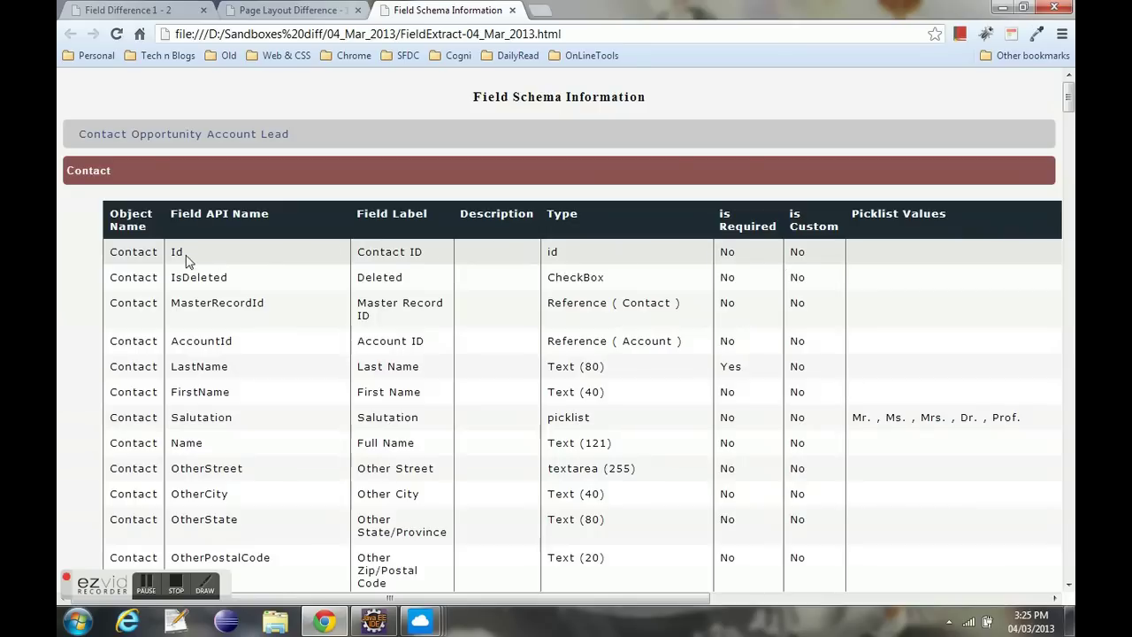
drag(363, 251, 396, 251)
click(558, 251)
drag(823, 256, 720, 253)
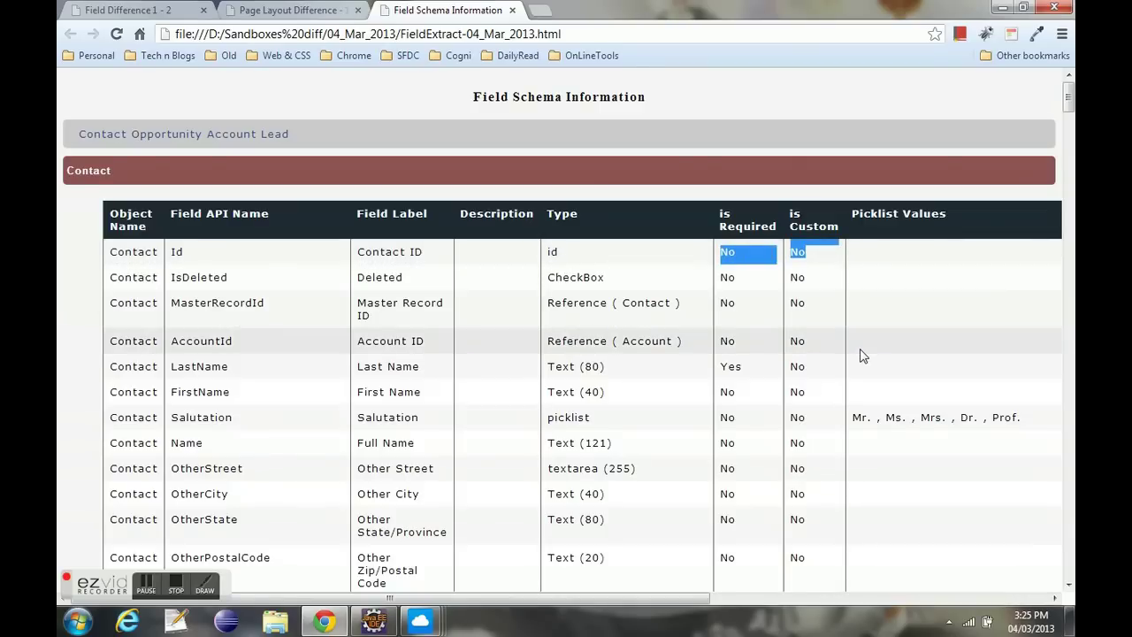
drag(252, 399, 508, 397)
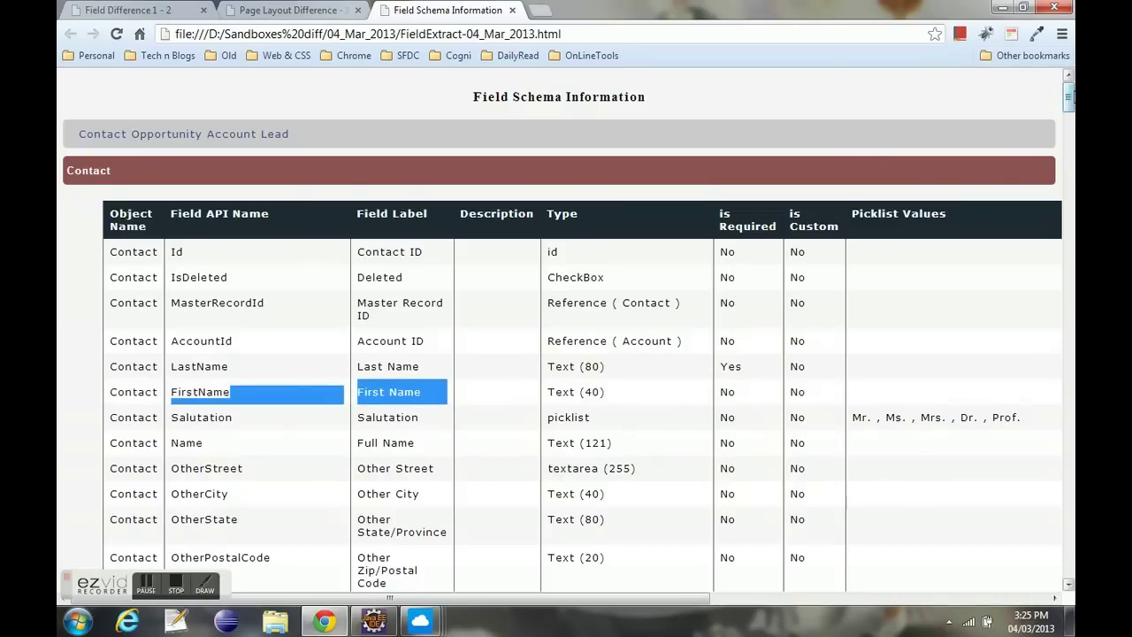
drag(1068, 99, 1068, 146)
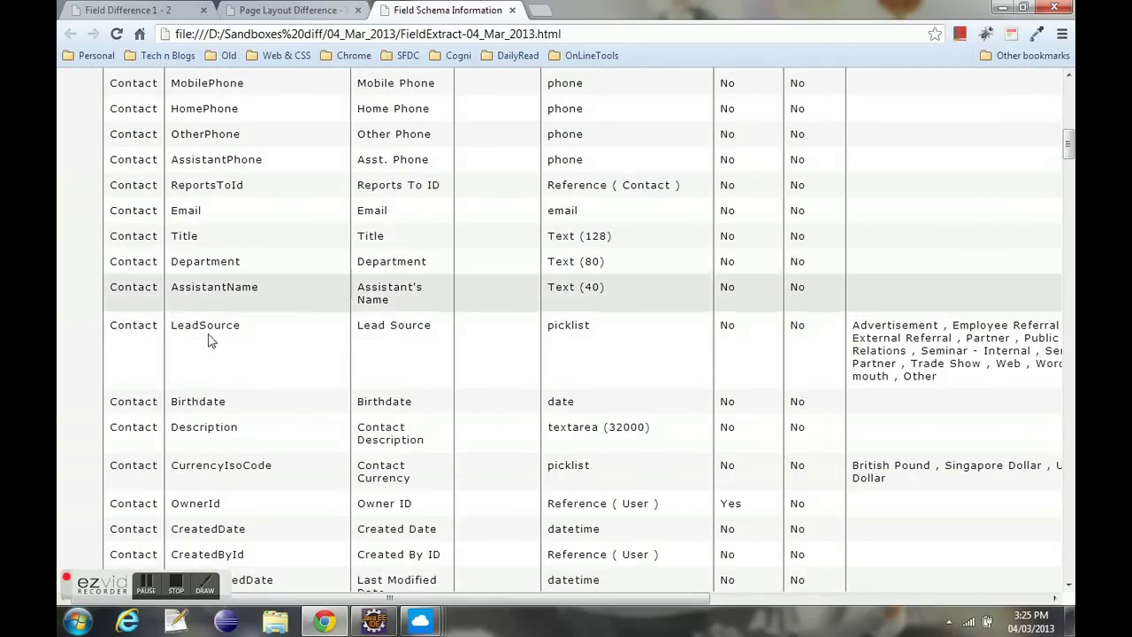
- Inspect Contact's LeadSource picklist, ConnectionReceivedId reference and Location picklist values
drag(195, 329, 240, 329)
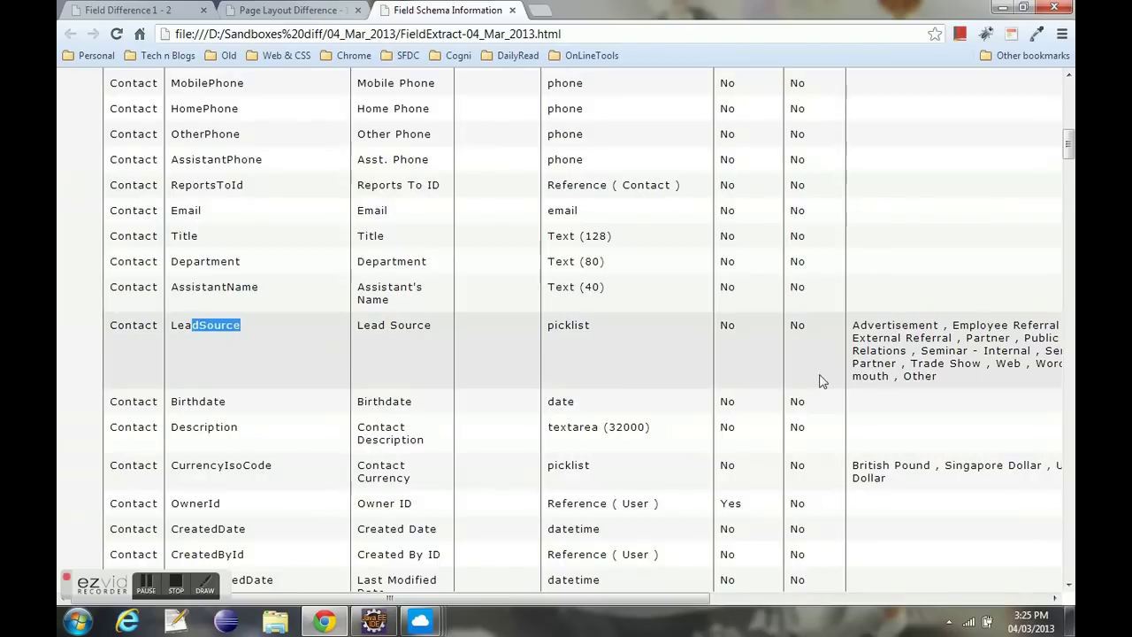
drag(942, 380, 853, 321)
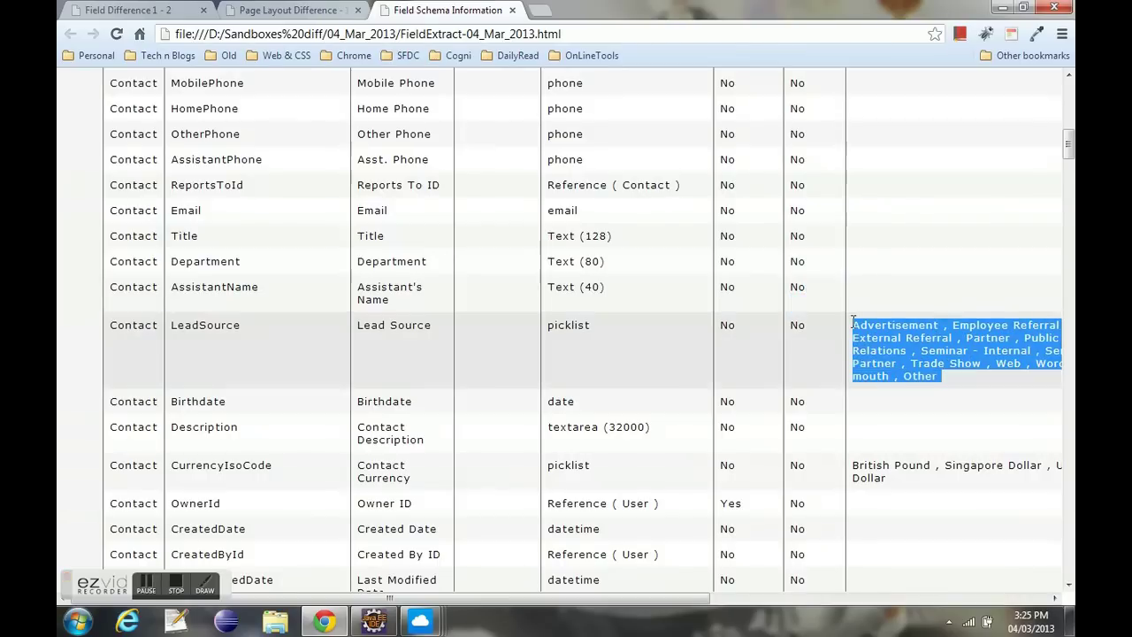
drag(1068, 145, 1068, 193)
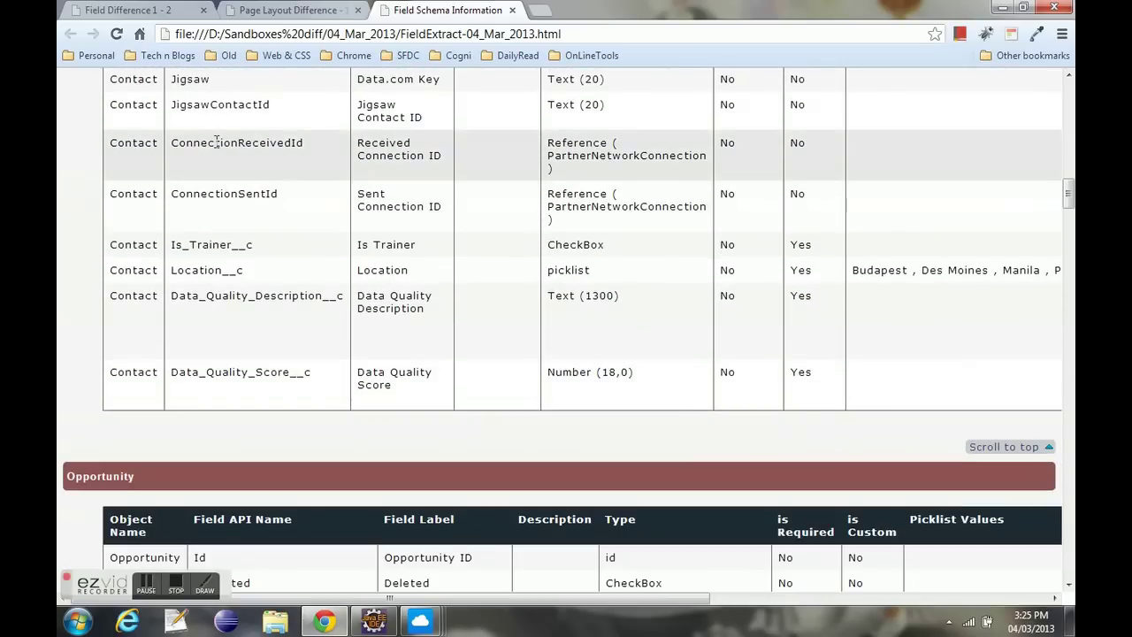
drag(210, 142, 303, 142)
drag(563, 171, 549, 148)
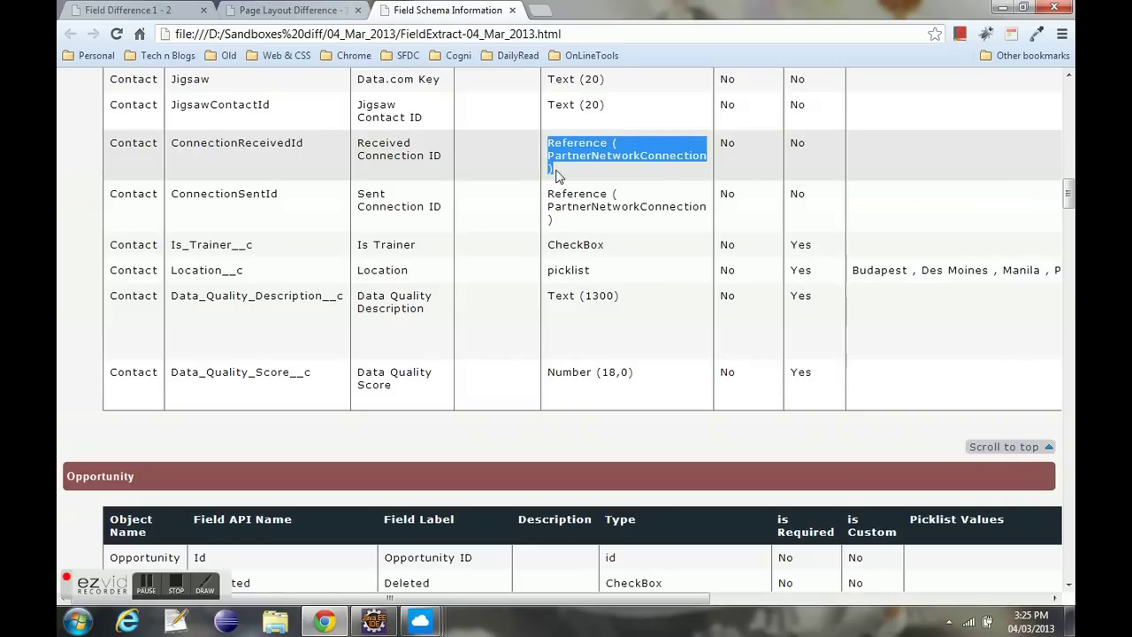
click(557, 174)
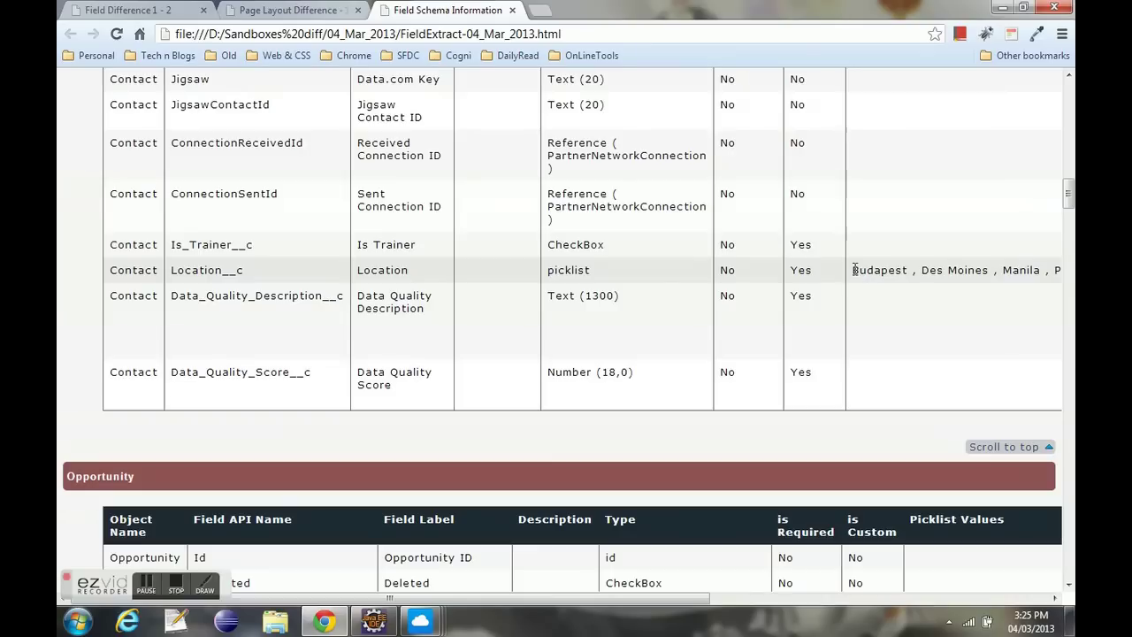
drag(856, 270, 991, 276)
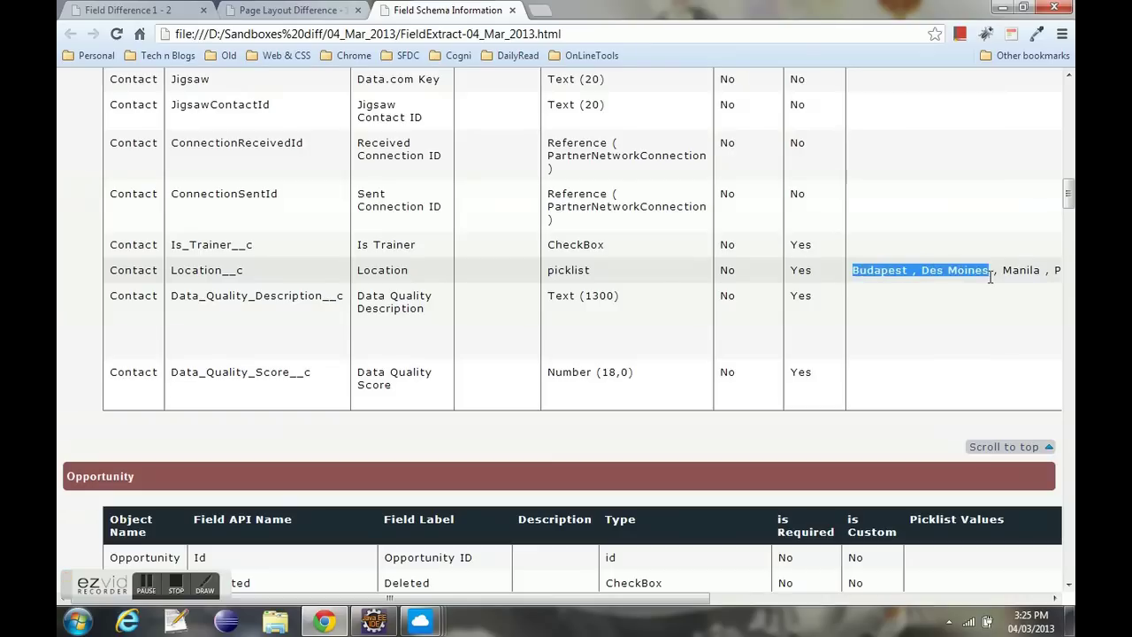
click(942, 288)
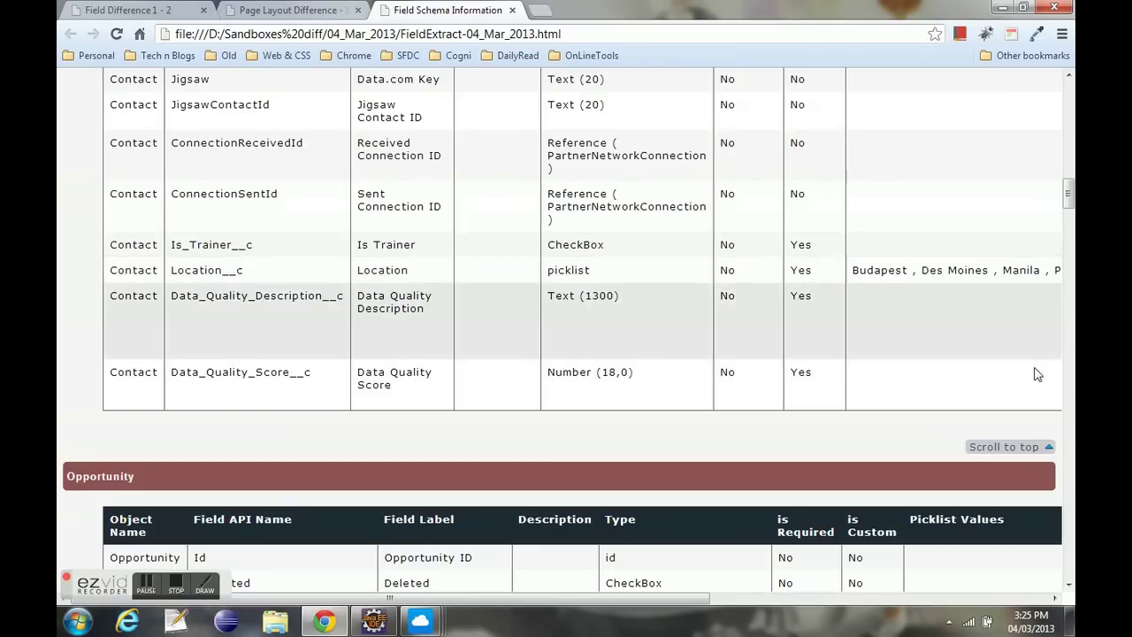
- Jump to the Lead field table and scroll through it, checking the Industry picklist values
click(1004, 449)
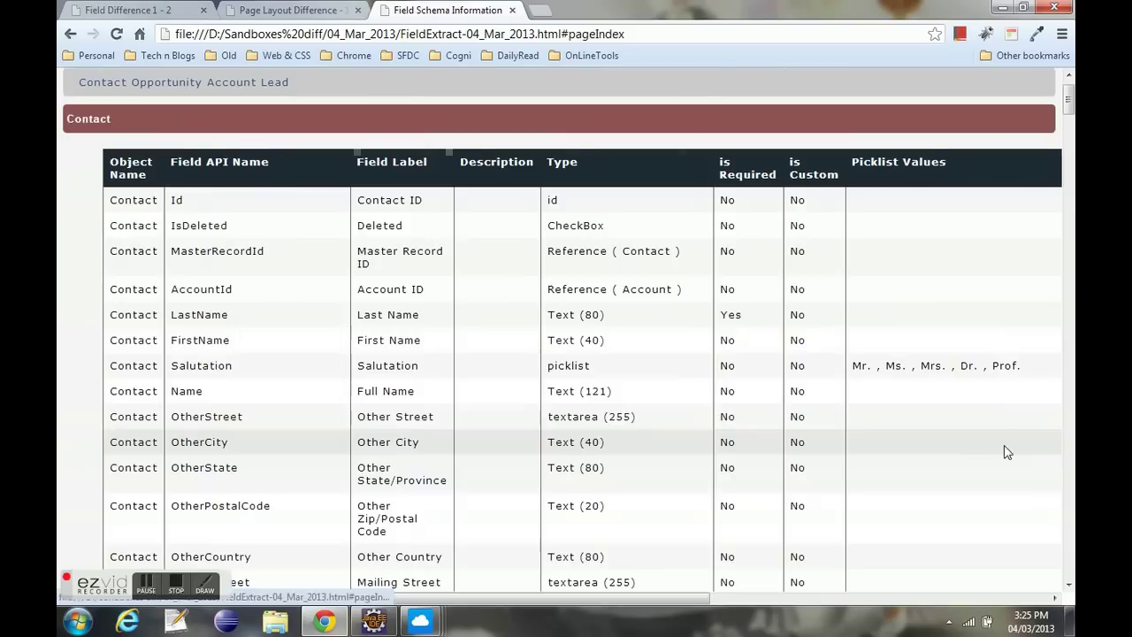
click(273, 83)
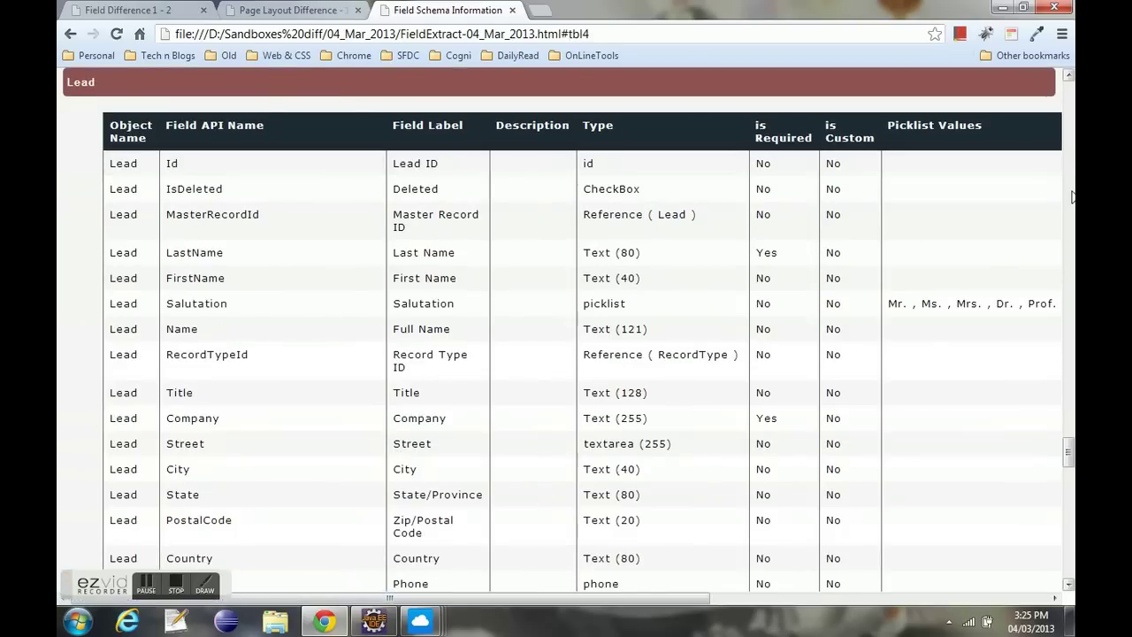
drag(1068, 451, 1069, 478)
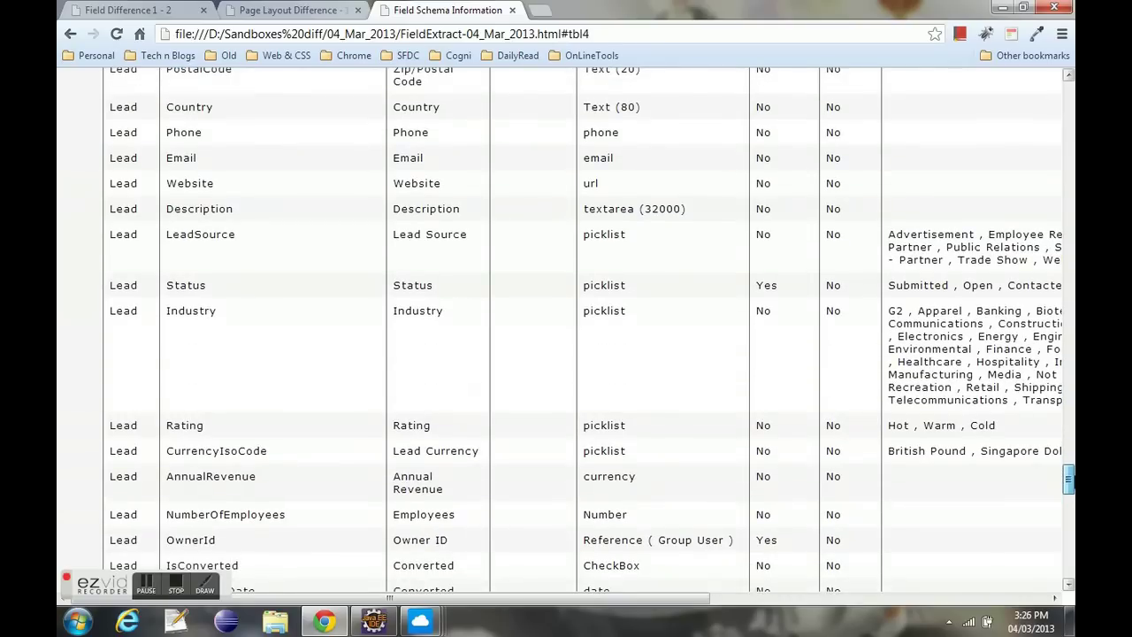
drag(683, 604, 855, 612)
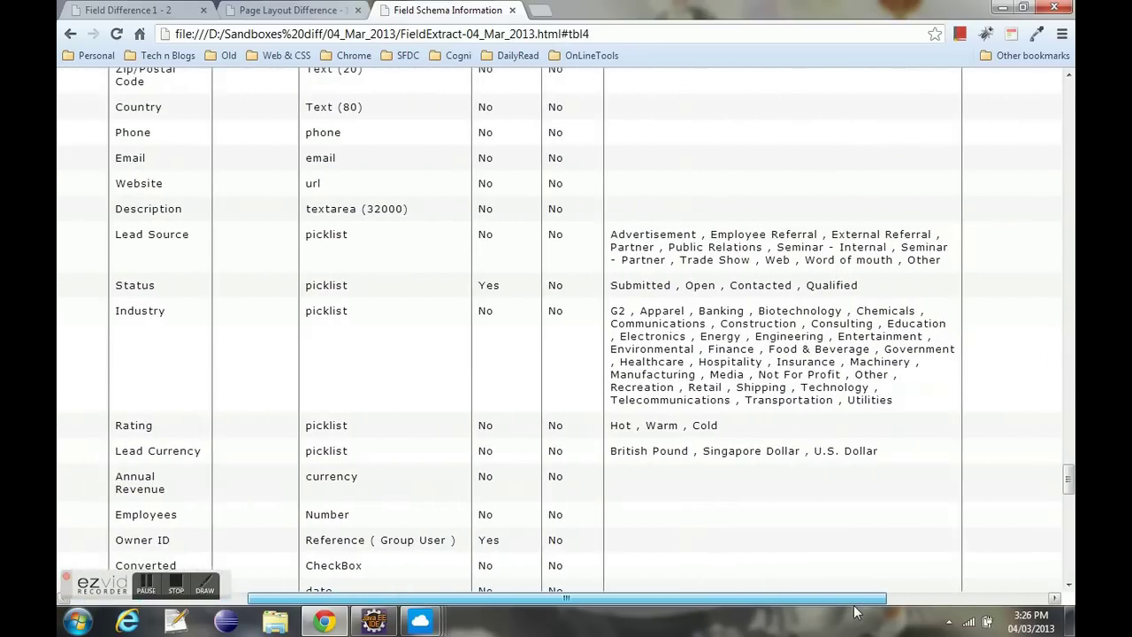
drag(902, 405, 630, 311)
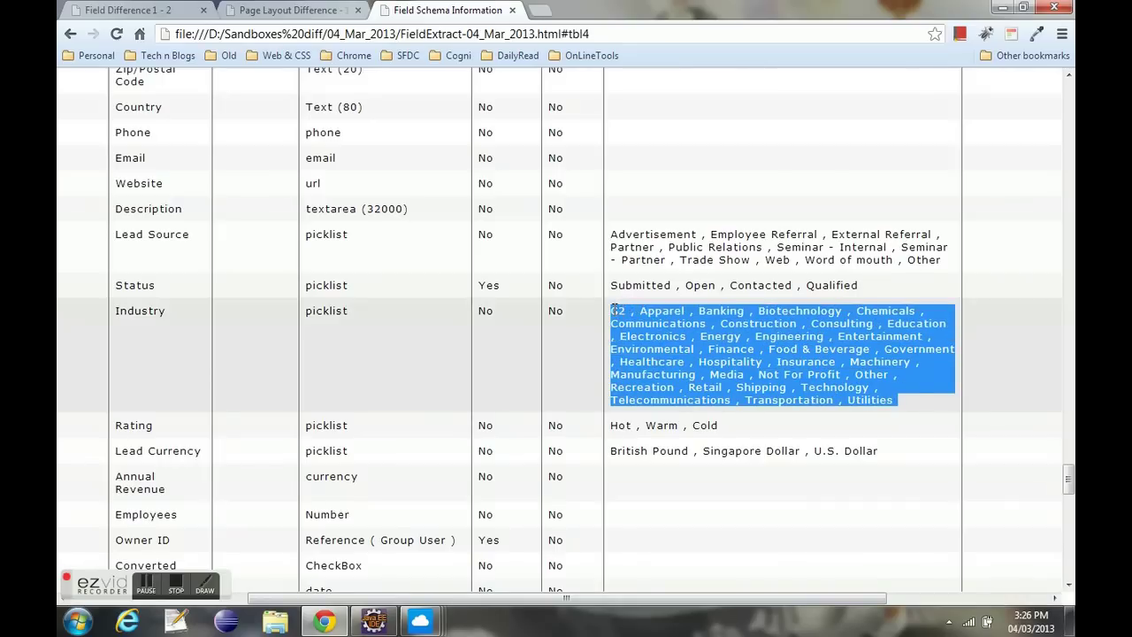
click(756, 328)
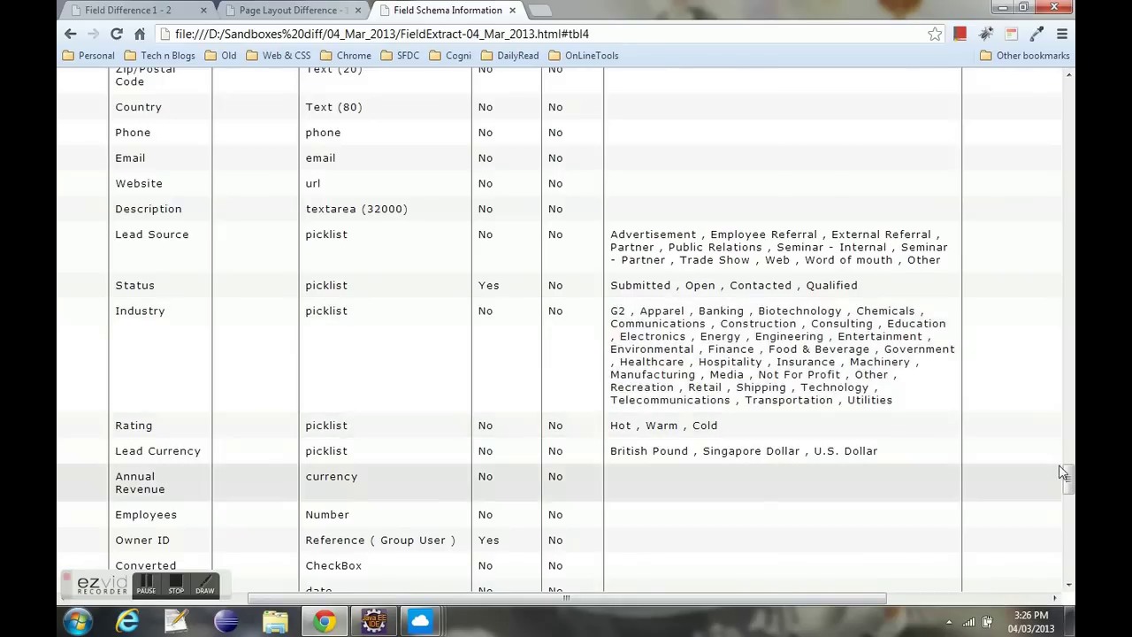
drag(1068, 478, 1068, 558)
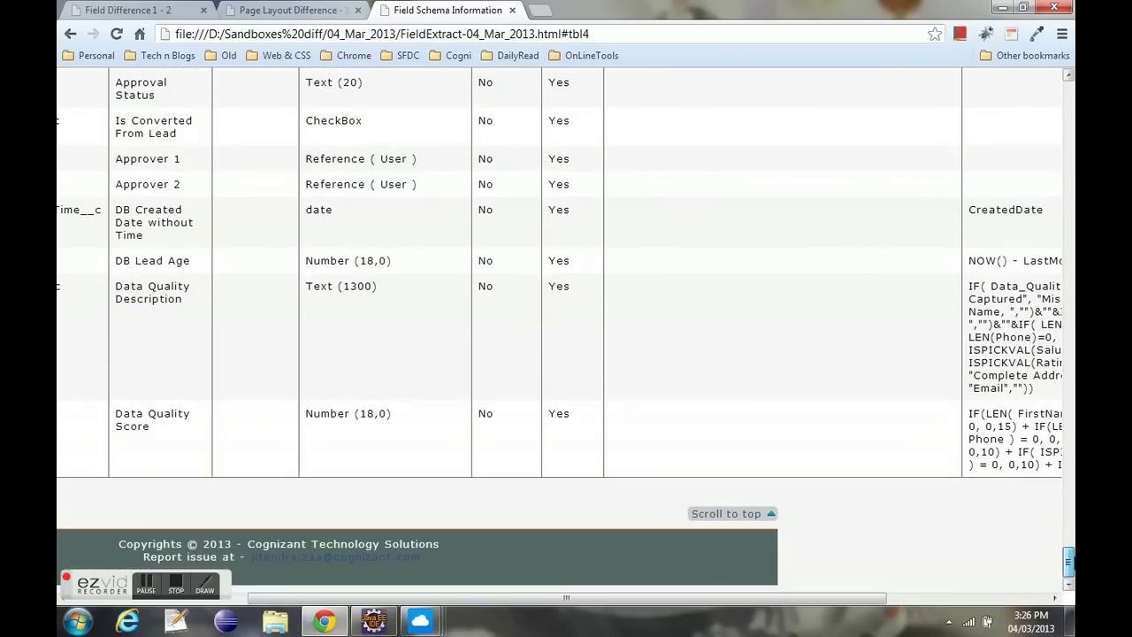
- Inspect the Lead custom field formulas such as DB Lead Age, then return to the report top
drag(853, 602, 1041, 603)
drag(784, 390, 707, 283)
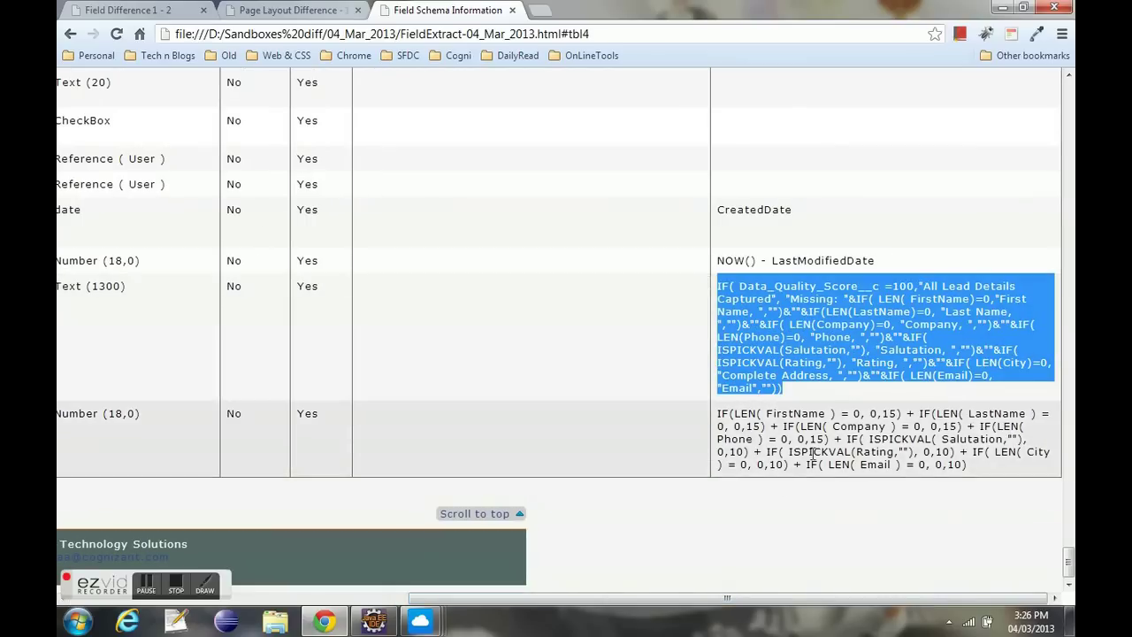
drag(877, 262, 724, 261)
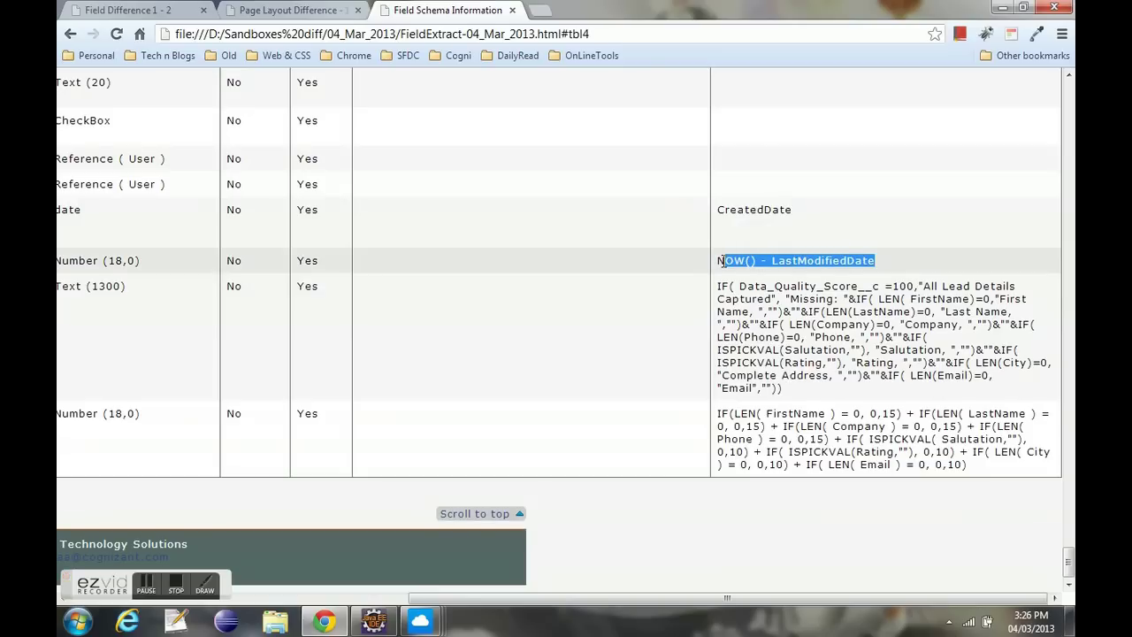
drag(854, 599, 484, 606)
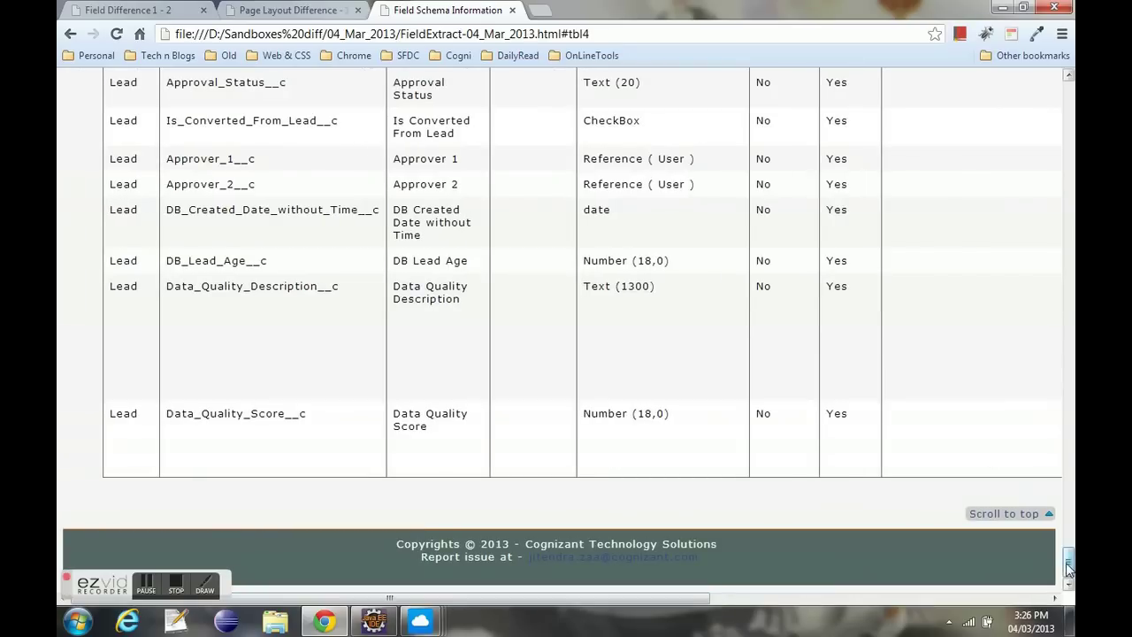
drag(1069, 563, 1069, 91)
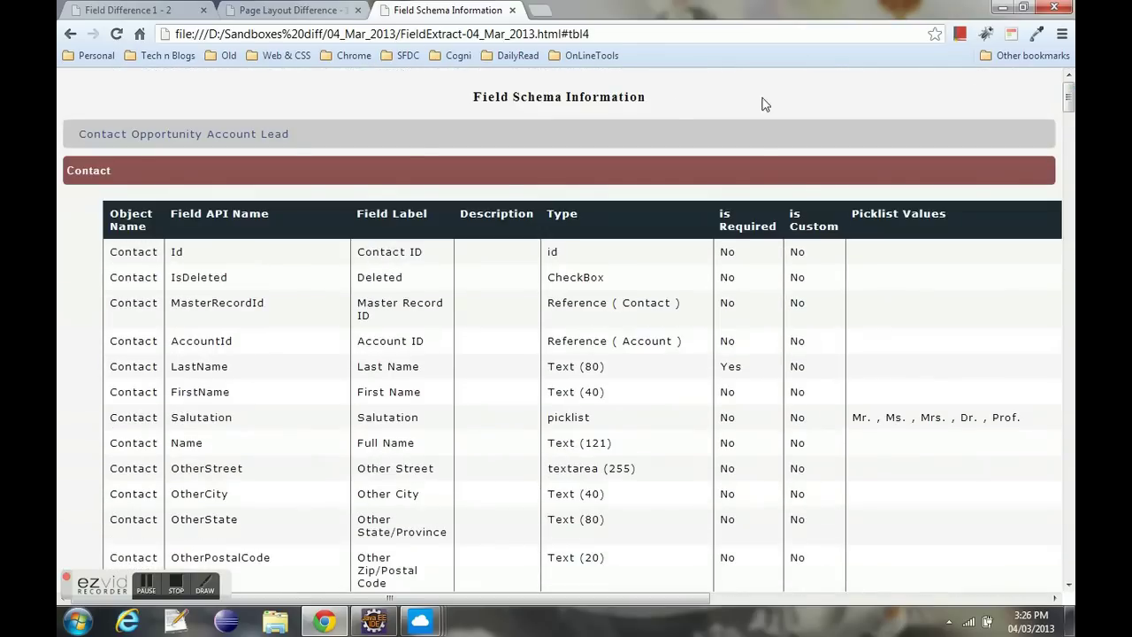
drag(463, 98, 653, 95)
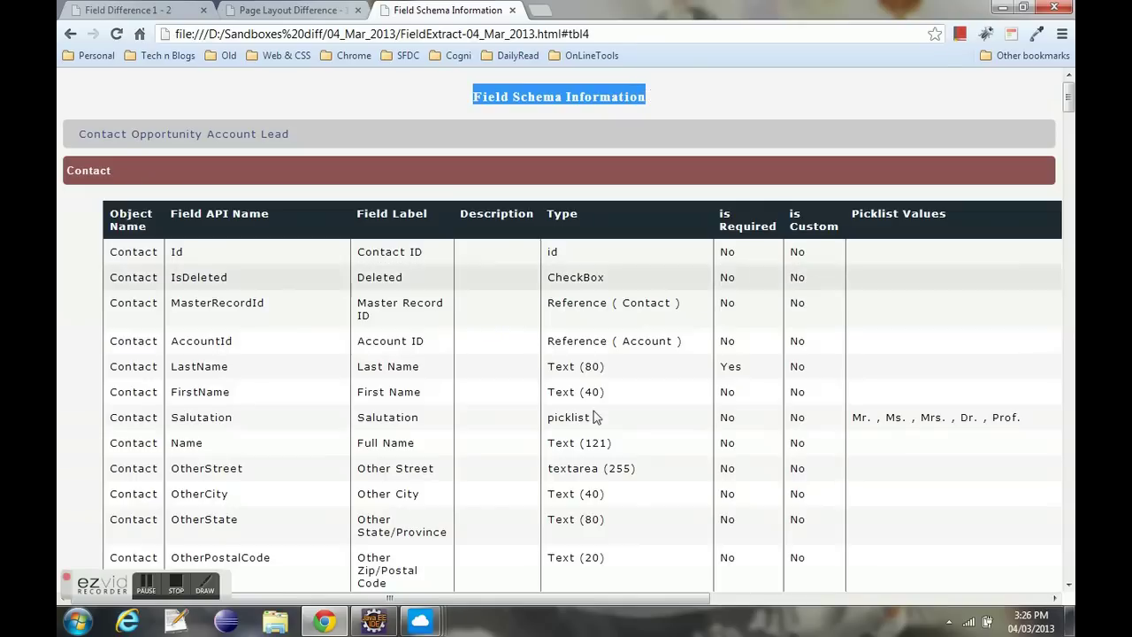
click(432, 622)
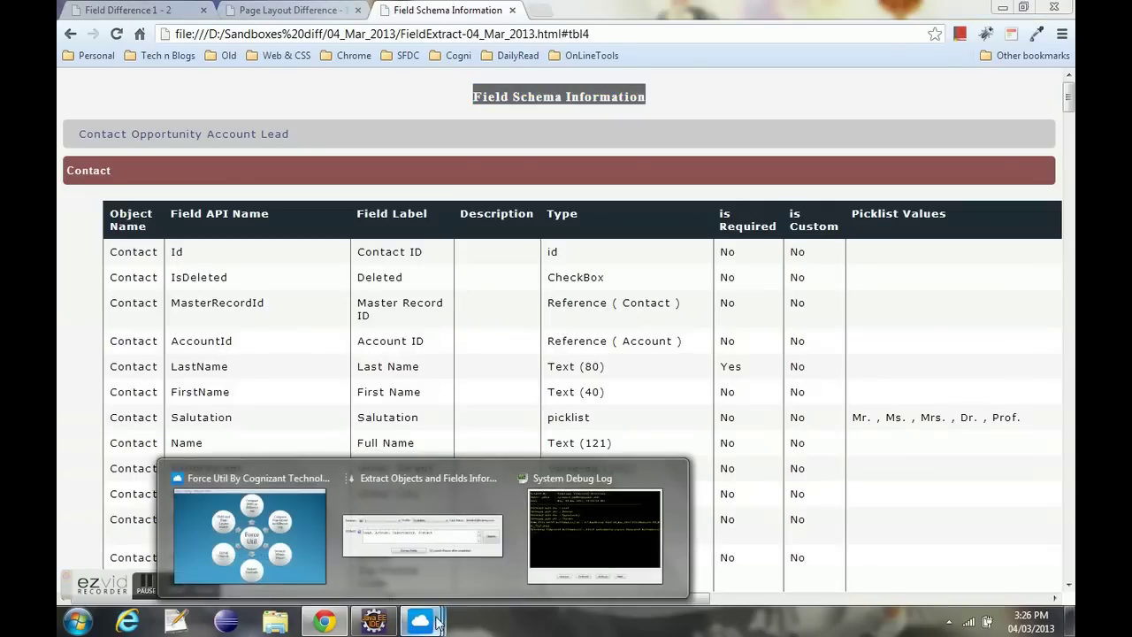
- Close the System Debug Log and the Extract Objects and Fields dialog
click(572, 533)
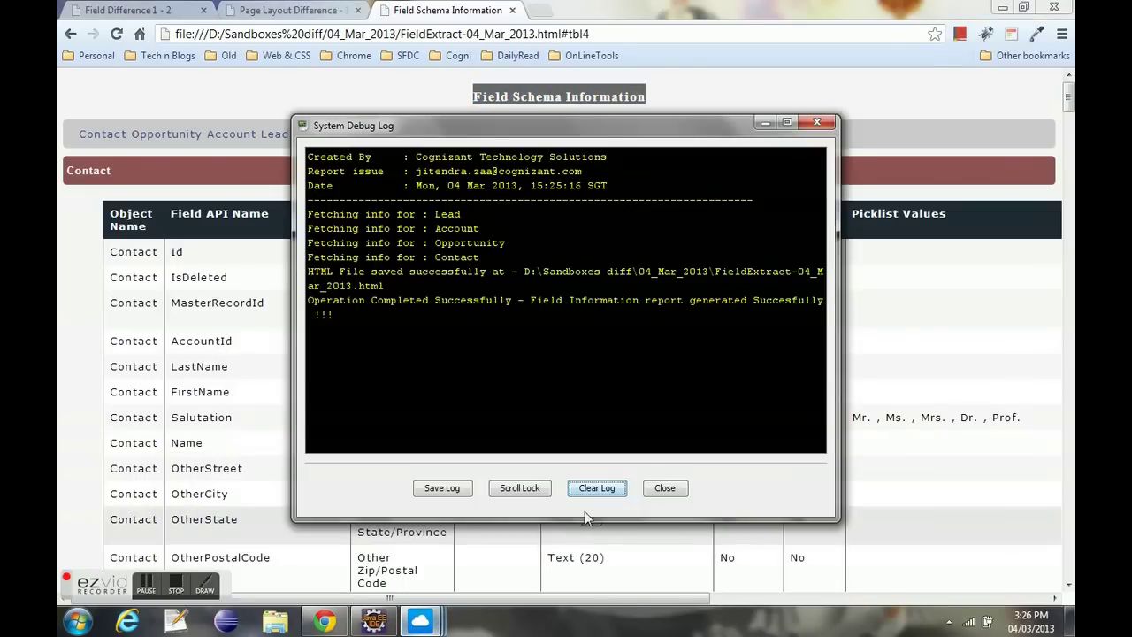
click(663, 487)
mouse_move(427, 624)
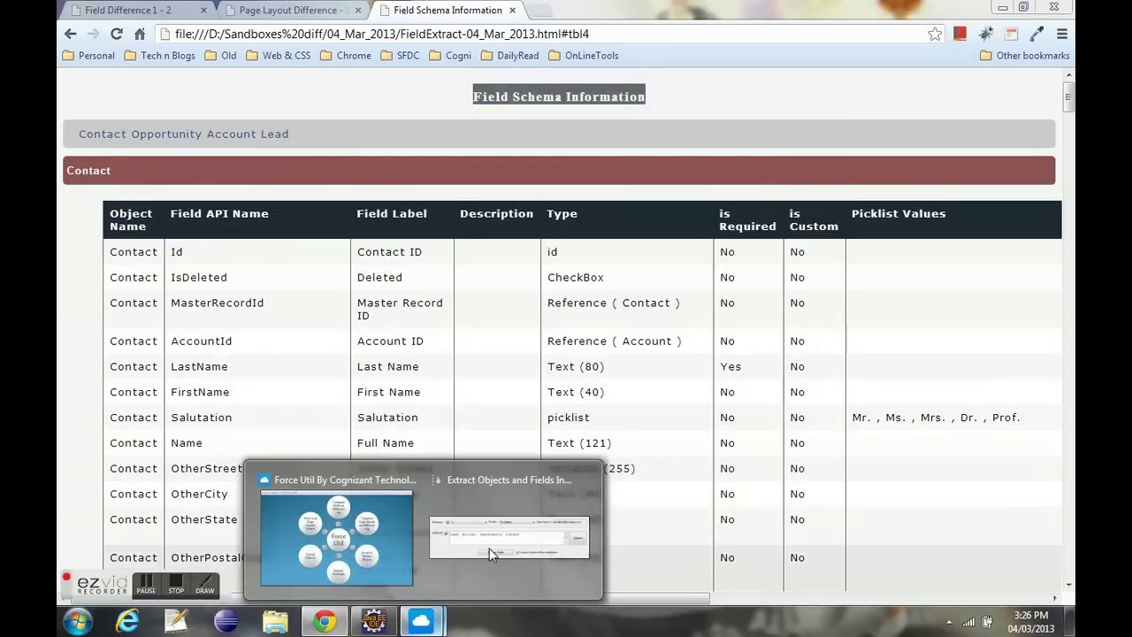
click(490, 545)
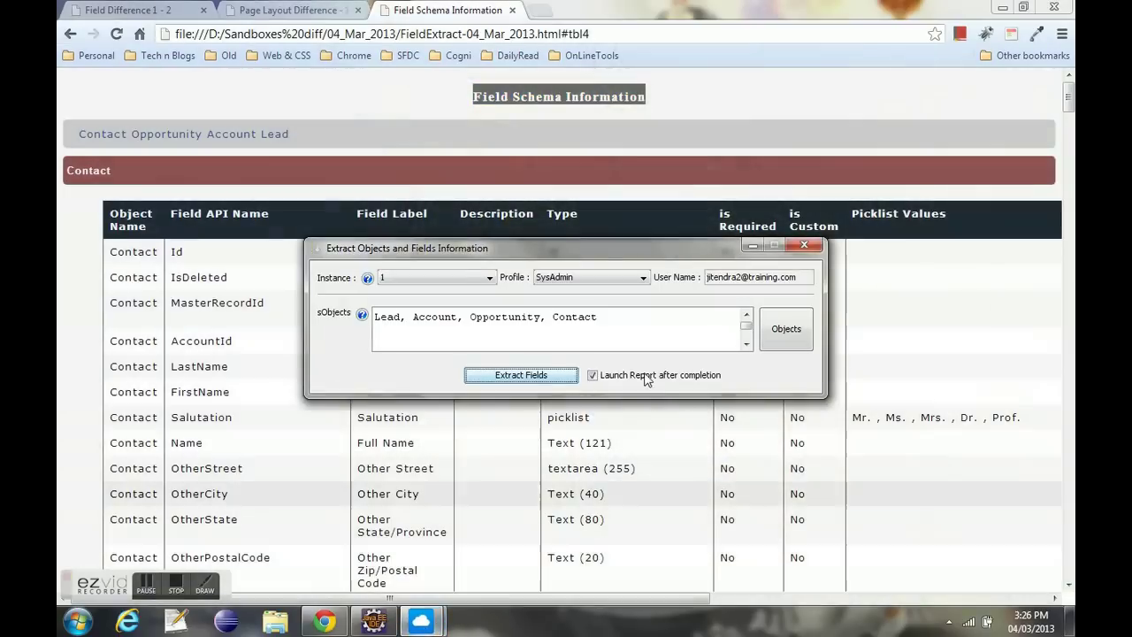
click(808, 244)
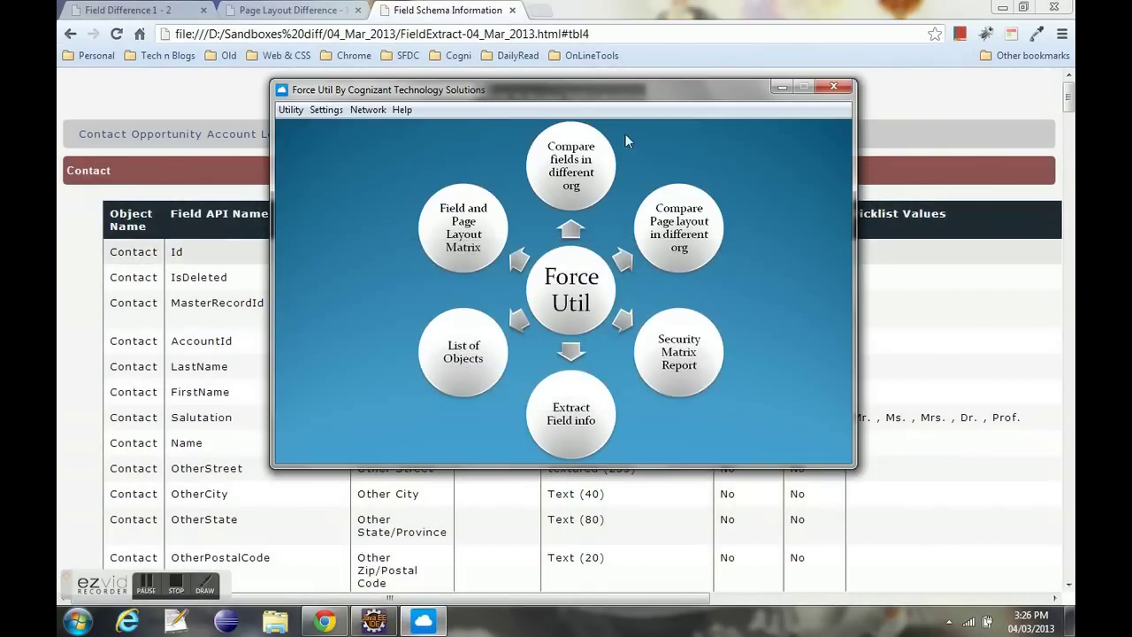
- Generate the Pagelayout Field Matrix for instance 2, then clear the debug log
click(290, 110)
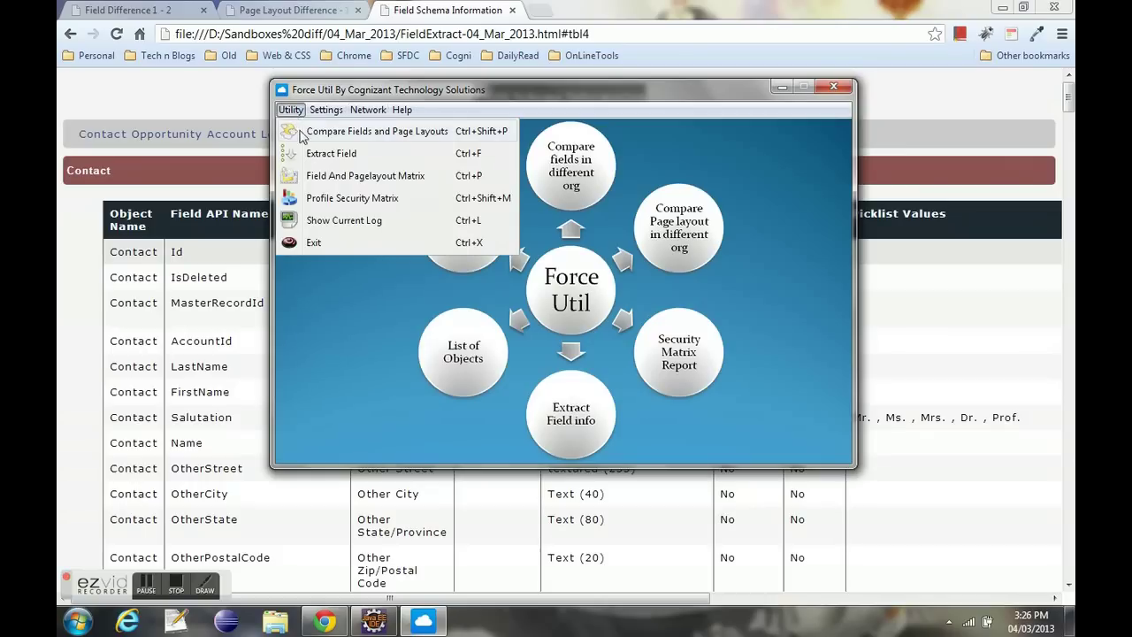
click(329, 175)
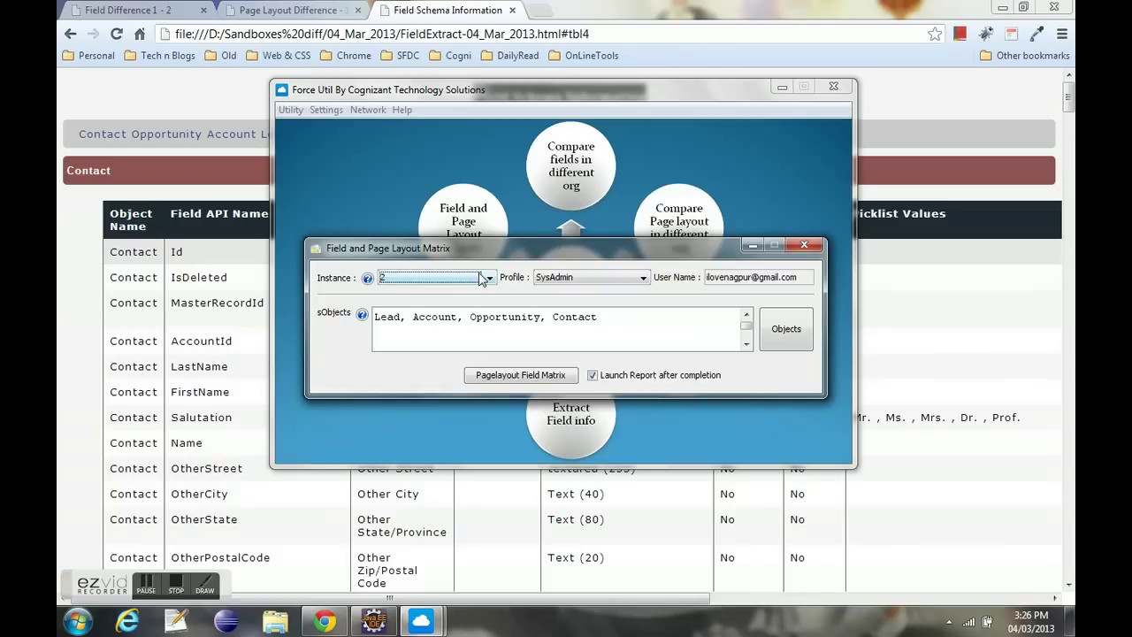
click(483, 318)
click(521, 375)
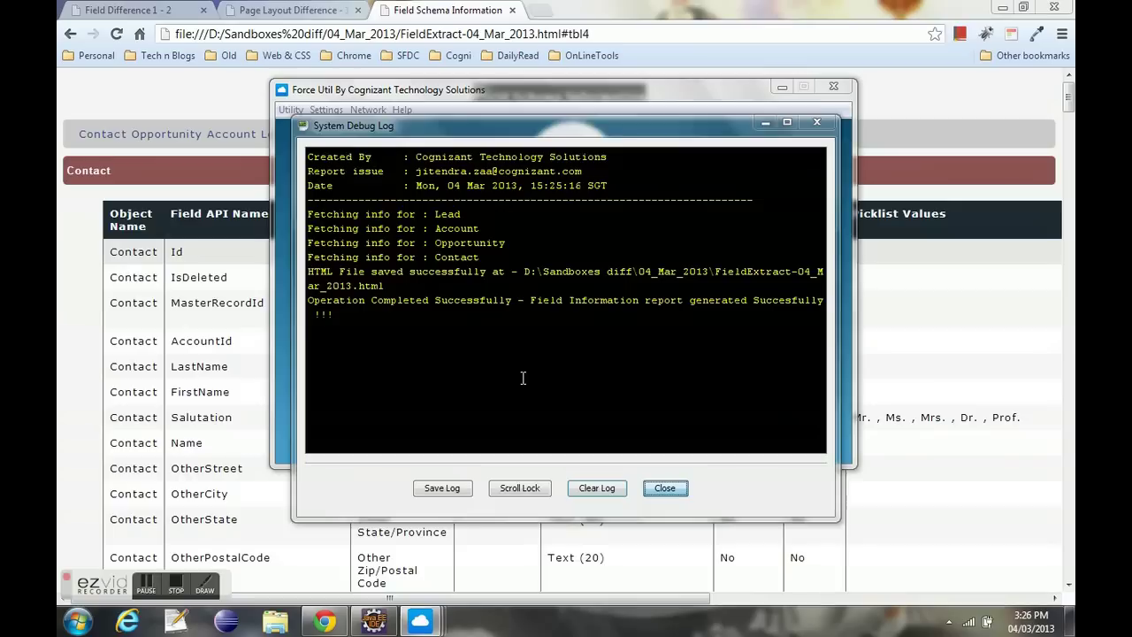
click(600, 498)
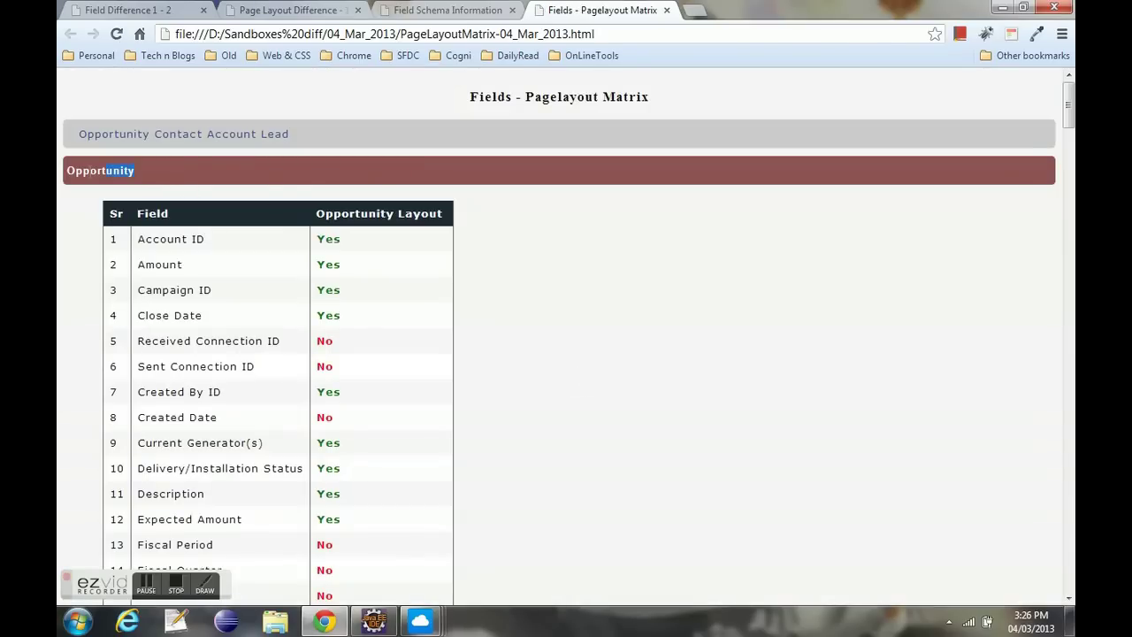
- Scroll the matrix tables, checking Account ID and Received Connection ID rows, down to Lead's fields
drag(137, 237, 220, 238)
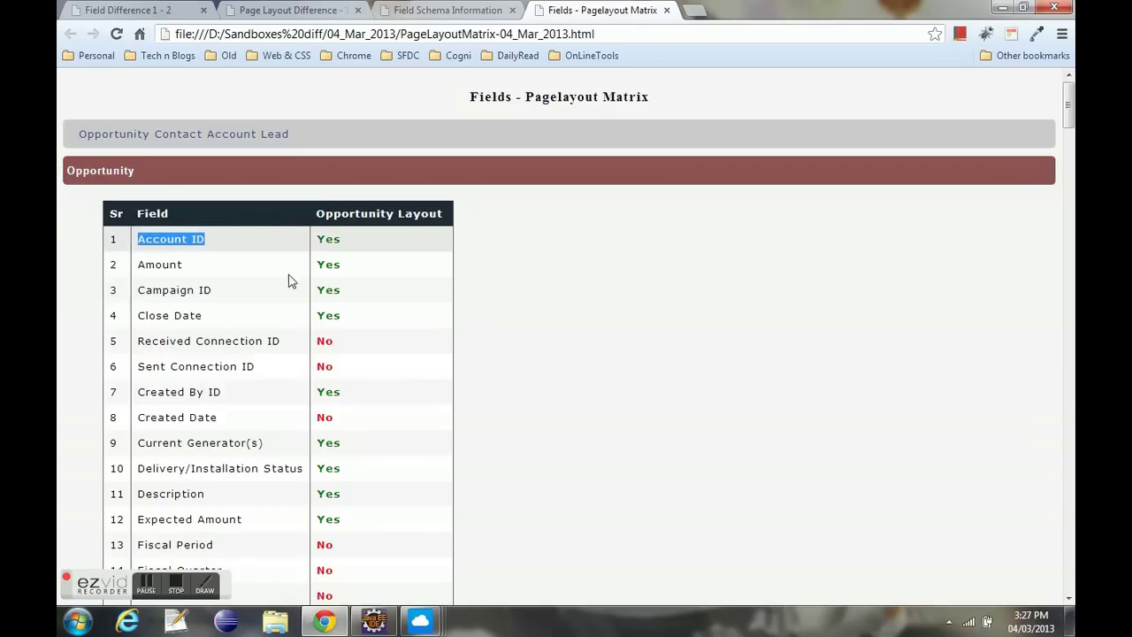
scroll(328, 339, down, 1)
click(336, 261)
drag(336, 261, 138, 257)
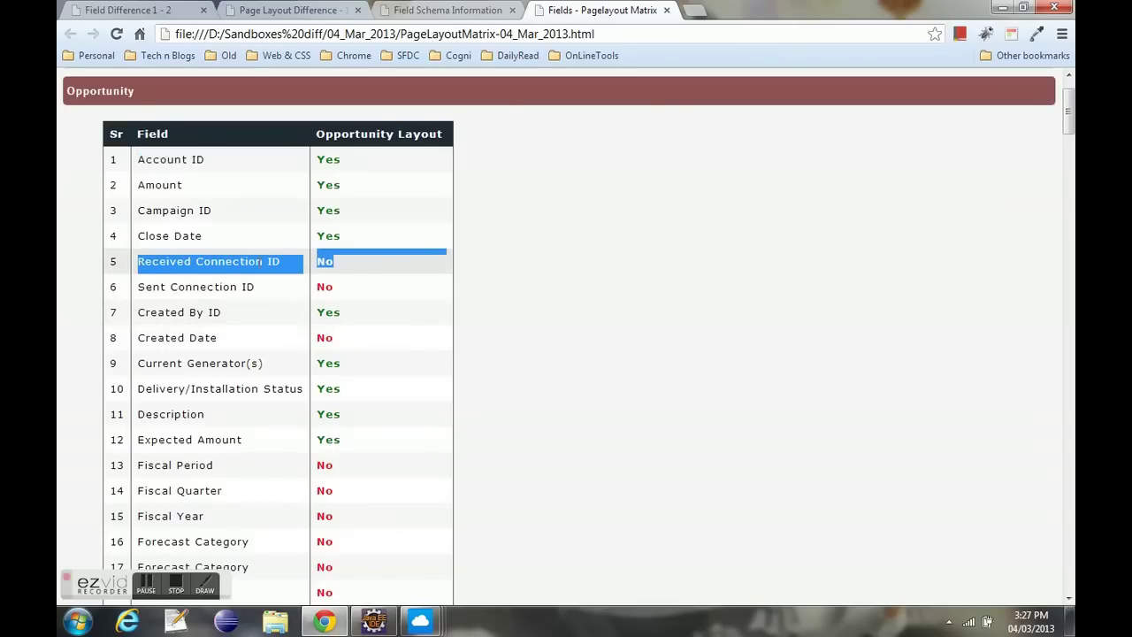
click(558, 272)
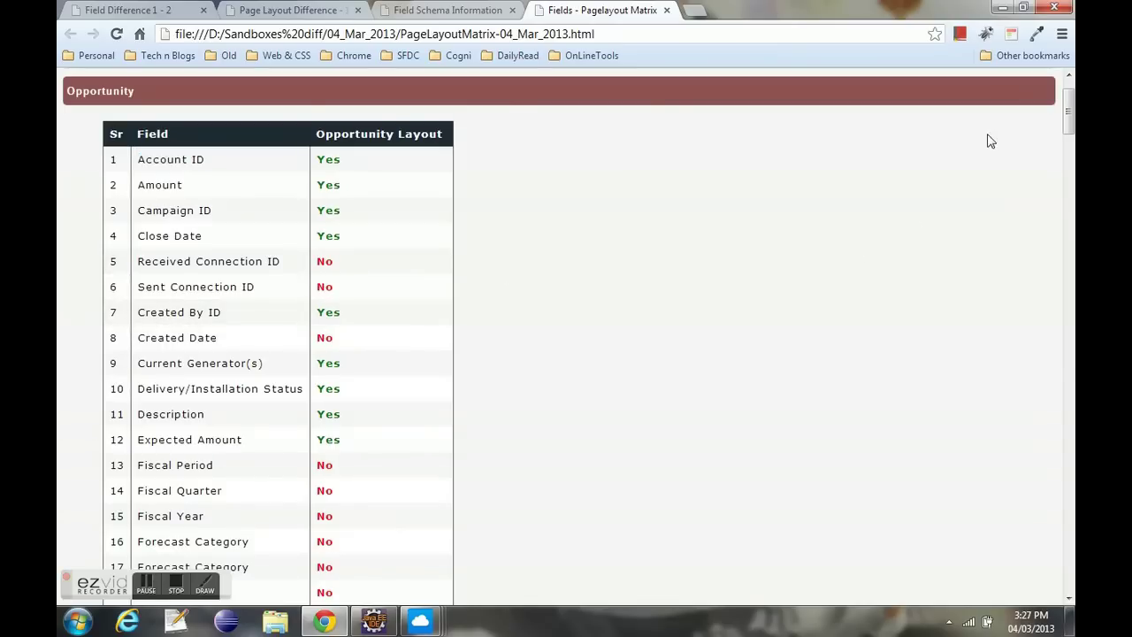
drag(1069, 114, 1068, 511)
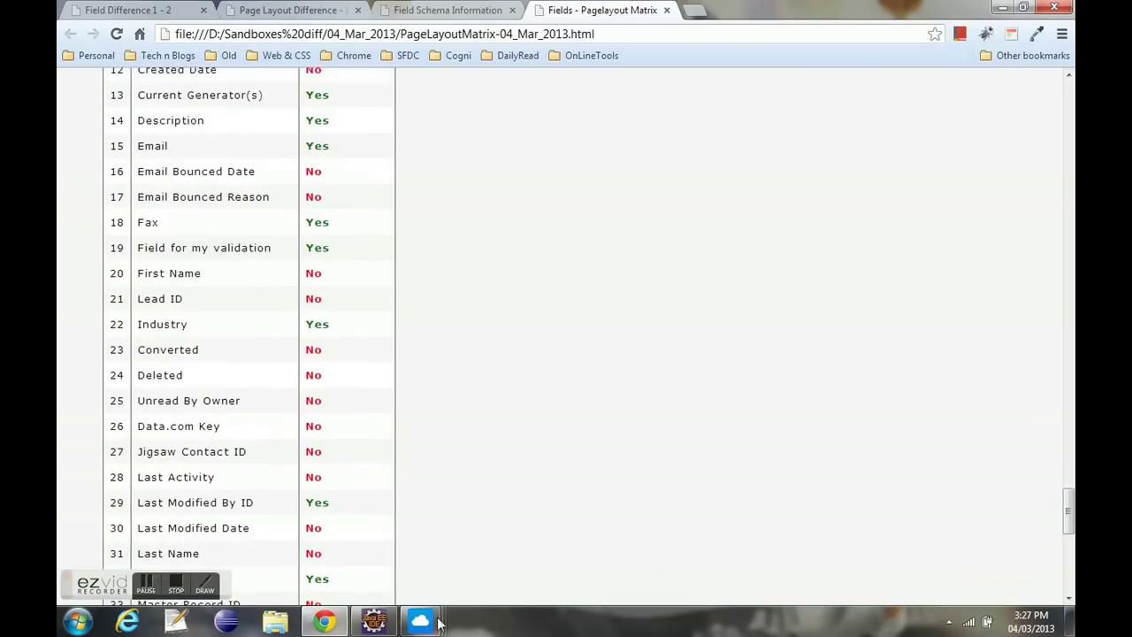
- Close the System Debug Log window
mouse_move(421, 623)
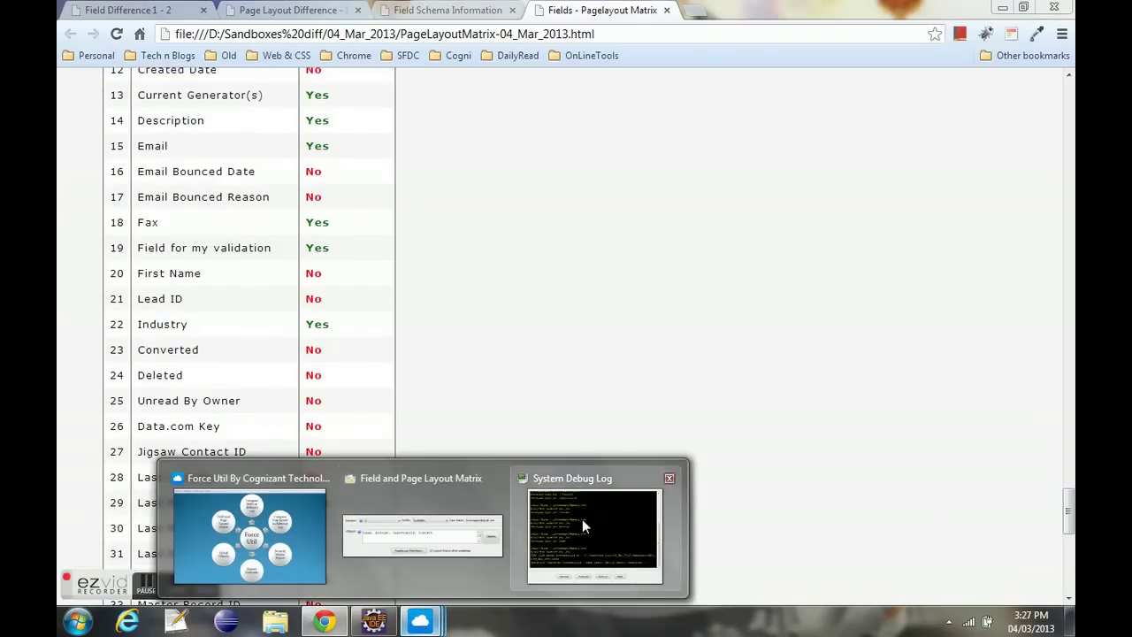
click(583, 519)
click(665, 488)
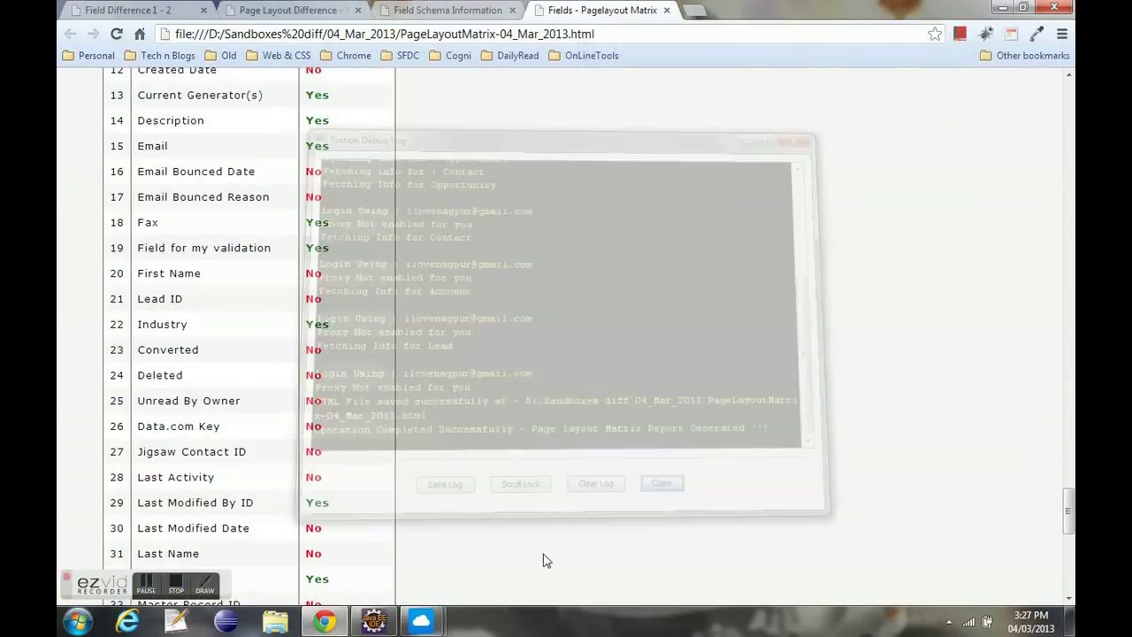
- Regenerate the Pagelayout Field Matrix with Instance set to 1, then clear the log
mouse_move(420, 623)
click(514, 541)
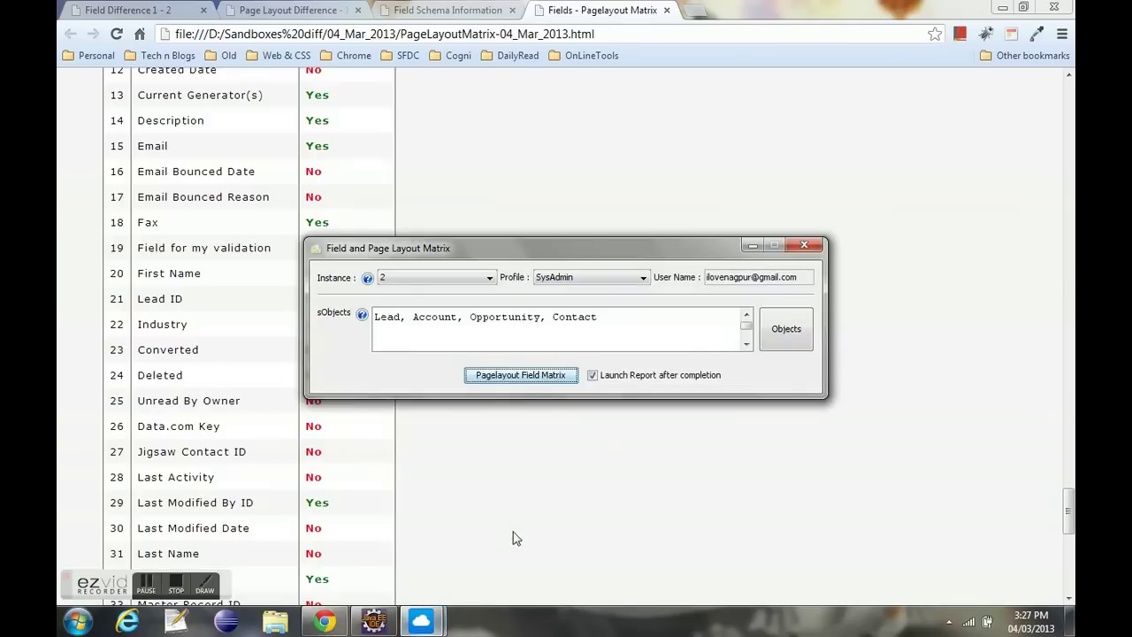
click(441, 276)
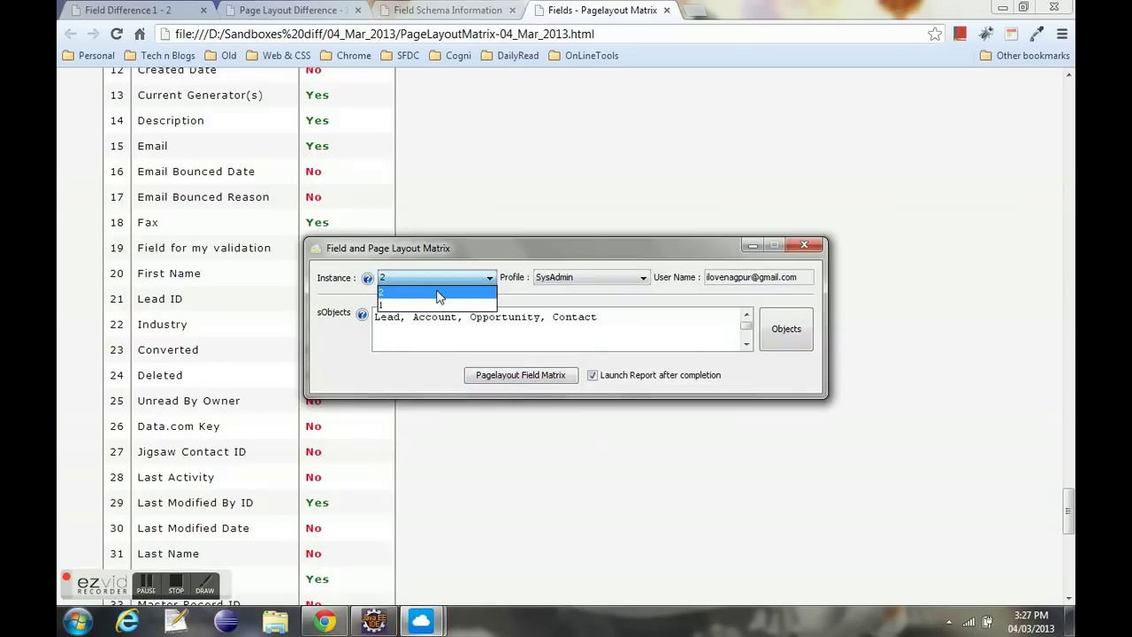
click(437, 306)
click(509, 328)
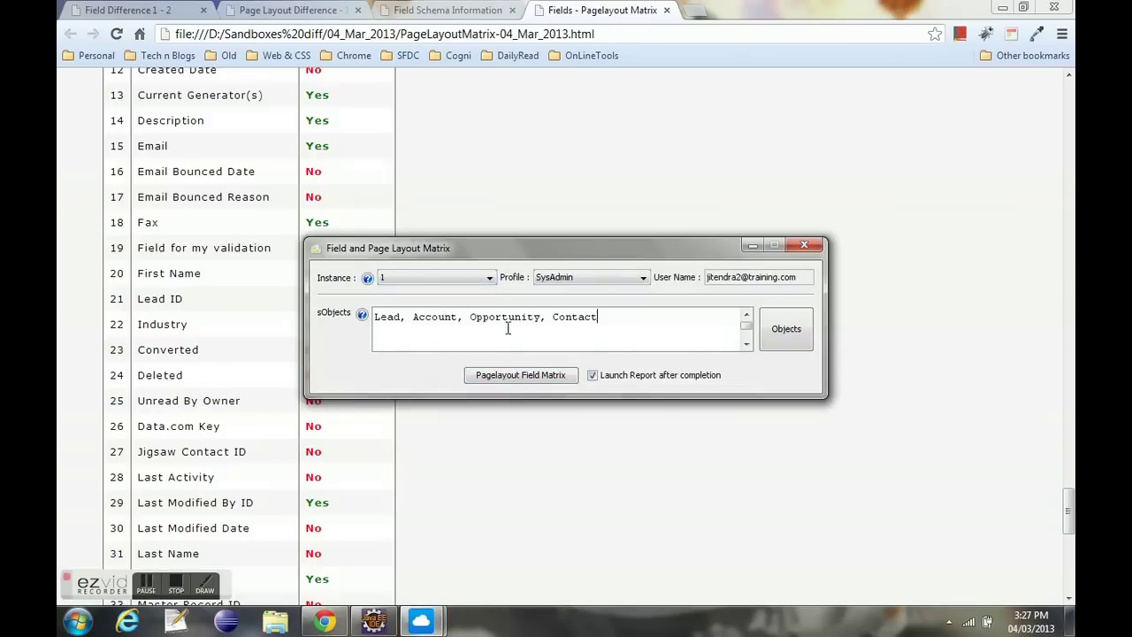
click(521, 378)
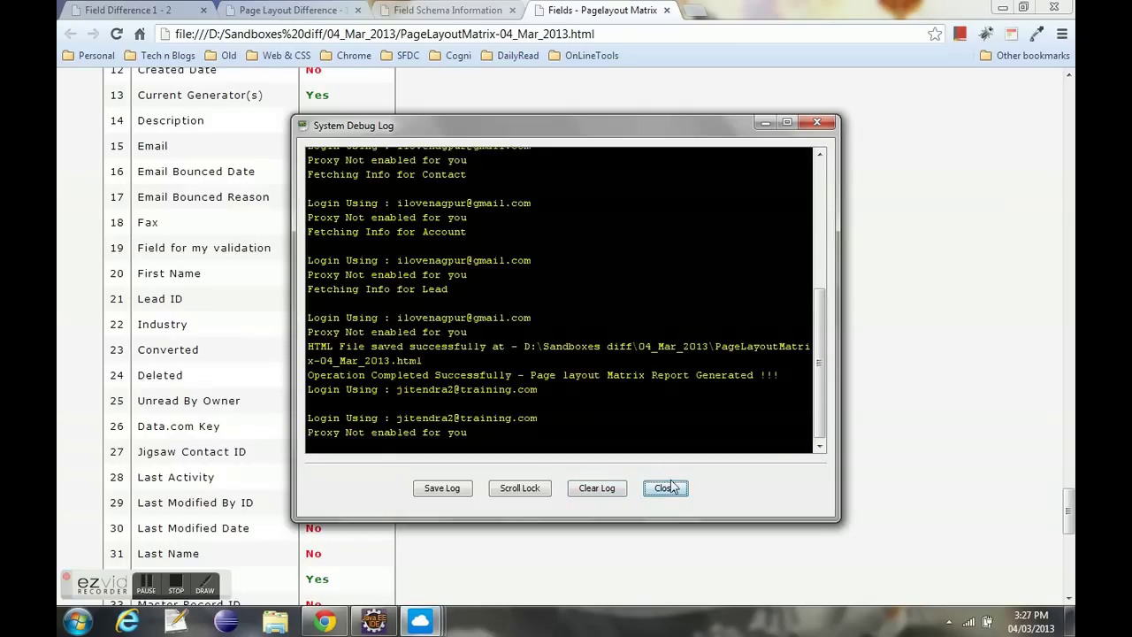
click(584, 492)
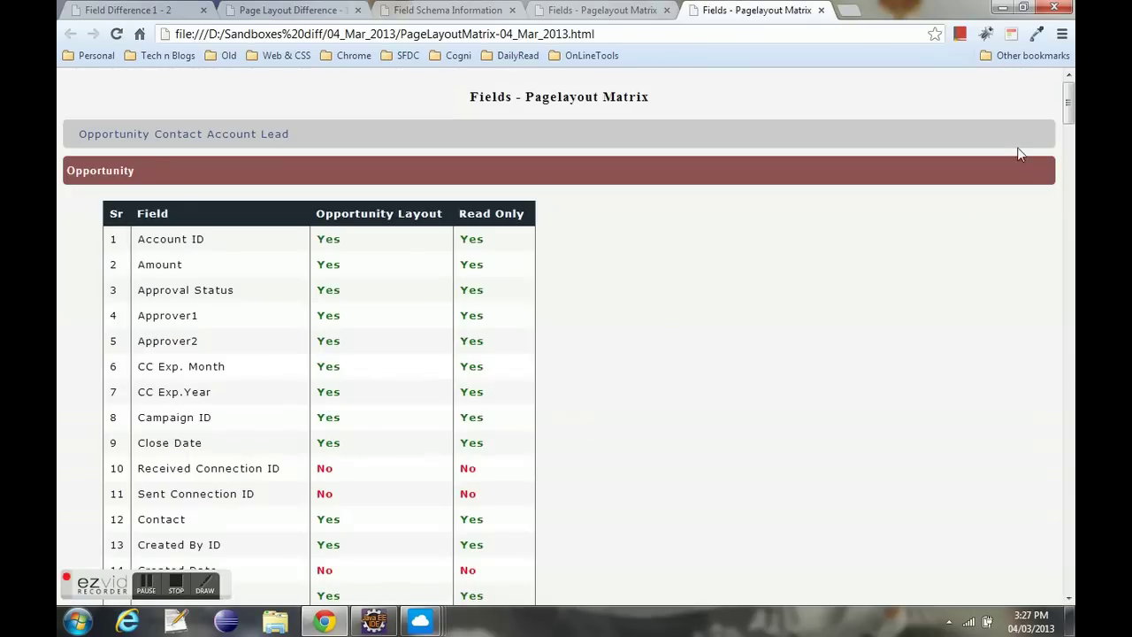
- Compare Opportunity Layout and Read Only columns, checking Connection ID rows, and scroll through the tables
mouse_move(1070, 106)
mouse_down()
mouse_move(1070, 144)
mouse_move(1069, 108)
mouse_up()
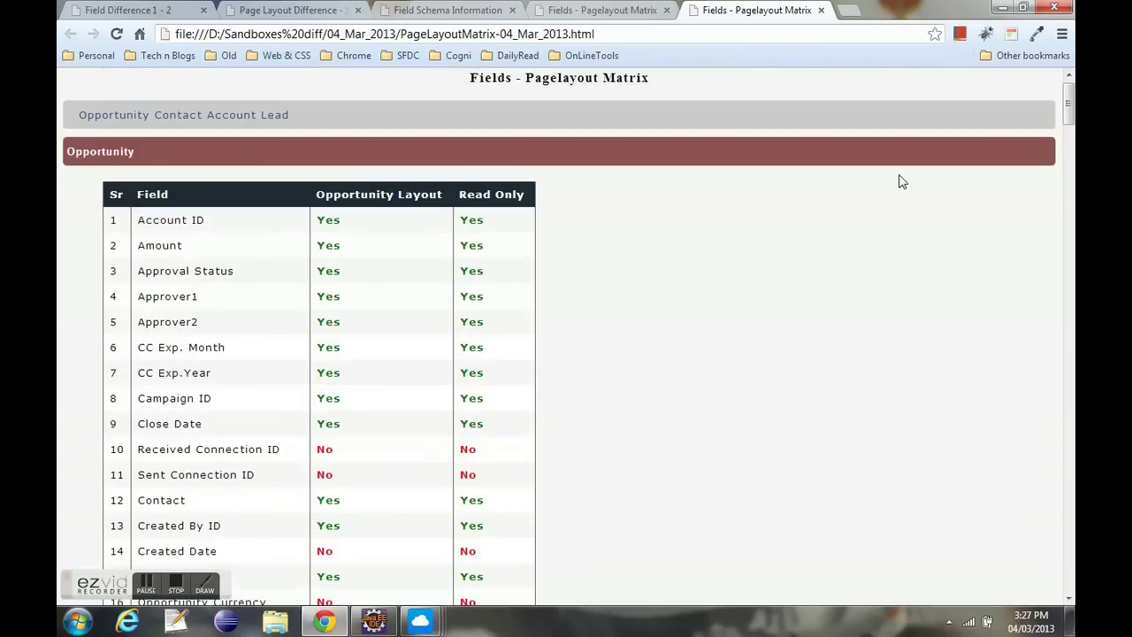
drag(314, 202, 522, 194)
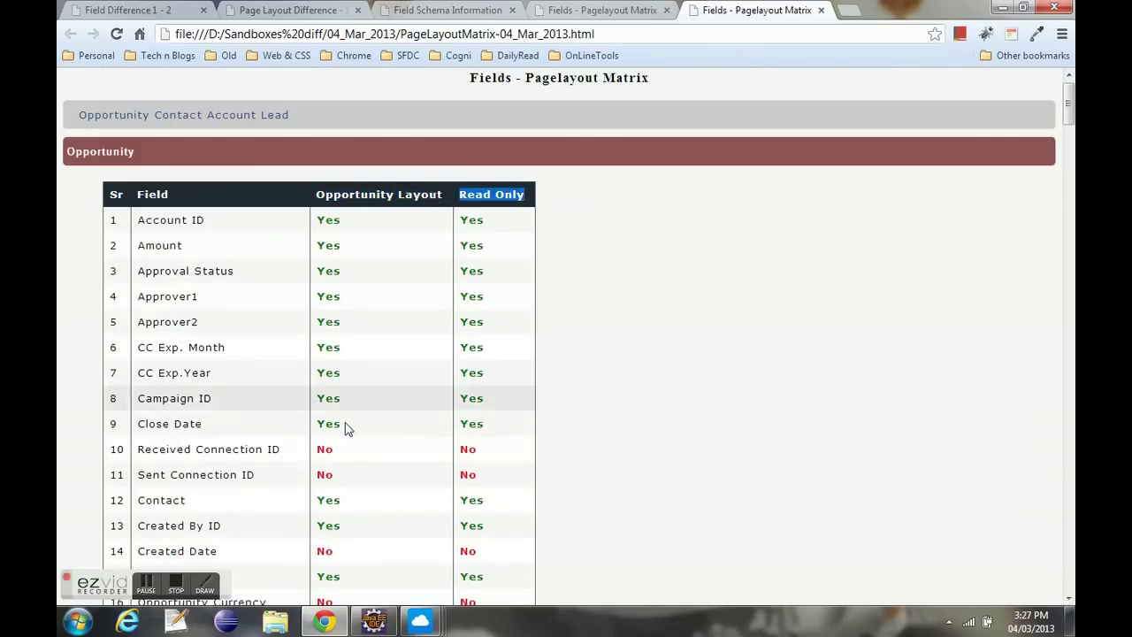
drag(317, 450, 464, 480)
scroll(584, 448, down, 2)
scroll(584, 448, down, 2)
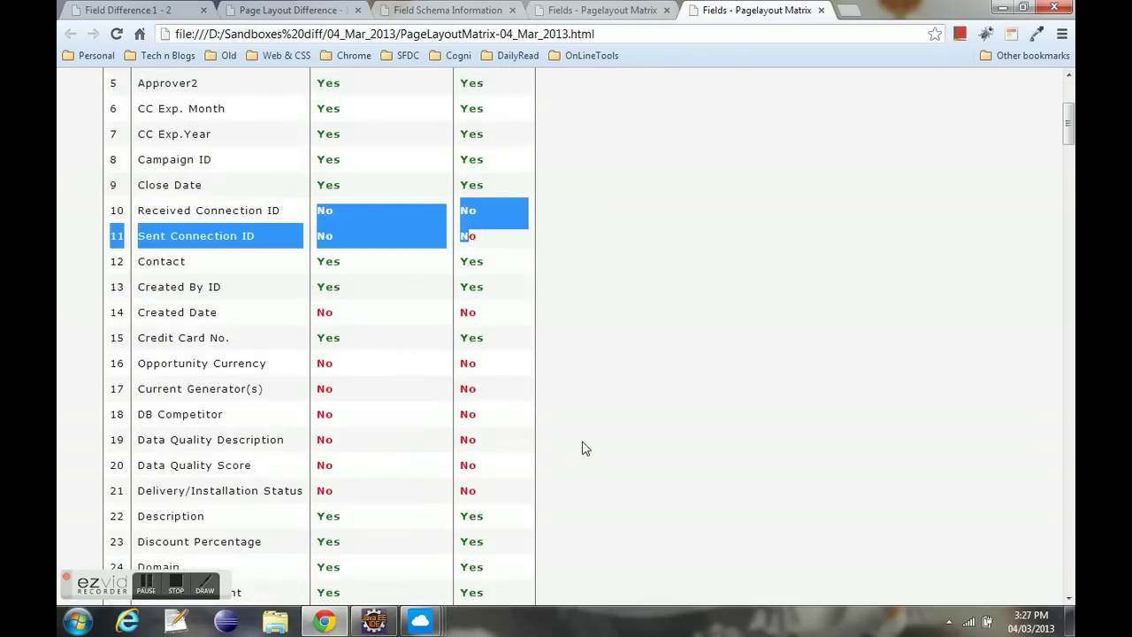
scroll(582, 444, down, 2)
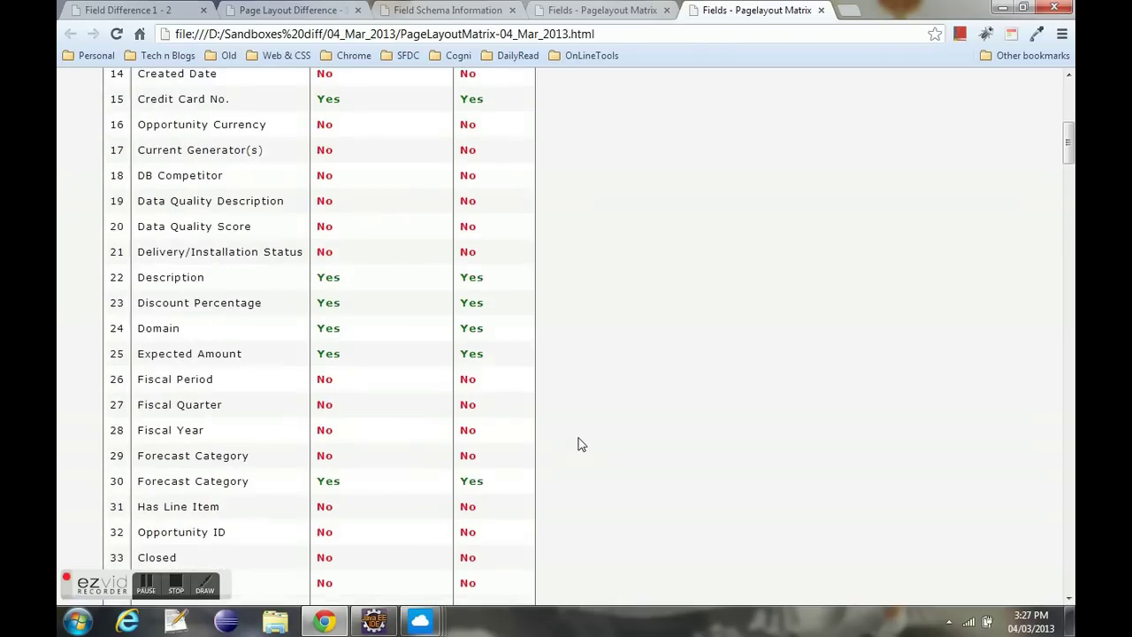
scroll(582, 444, down, 3)
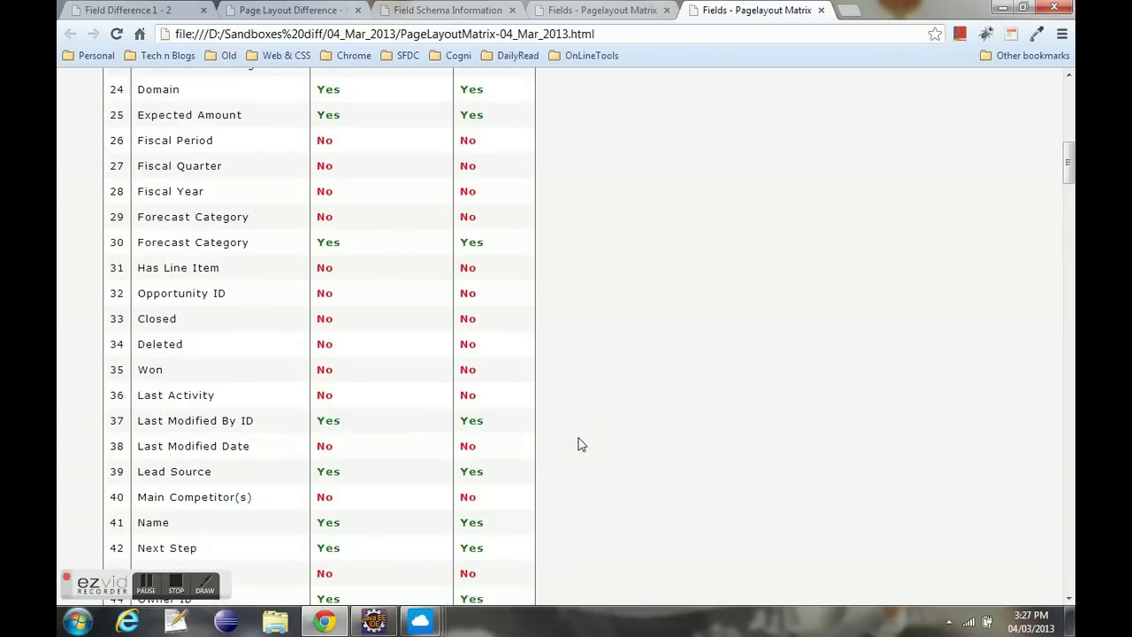
scroll(581, 443, down, 1)
scroll(581, 443, down, 3)
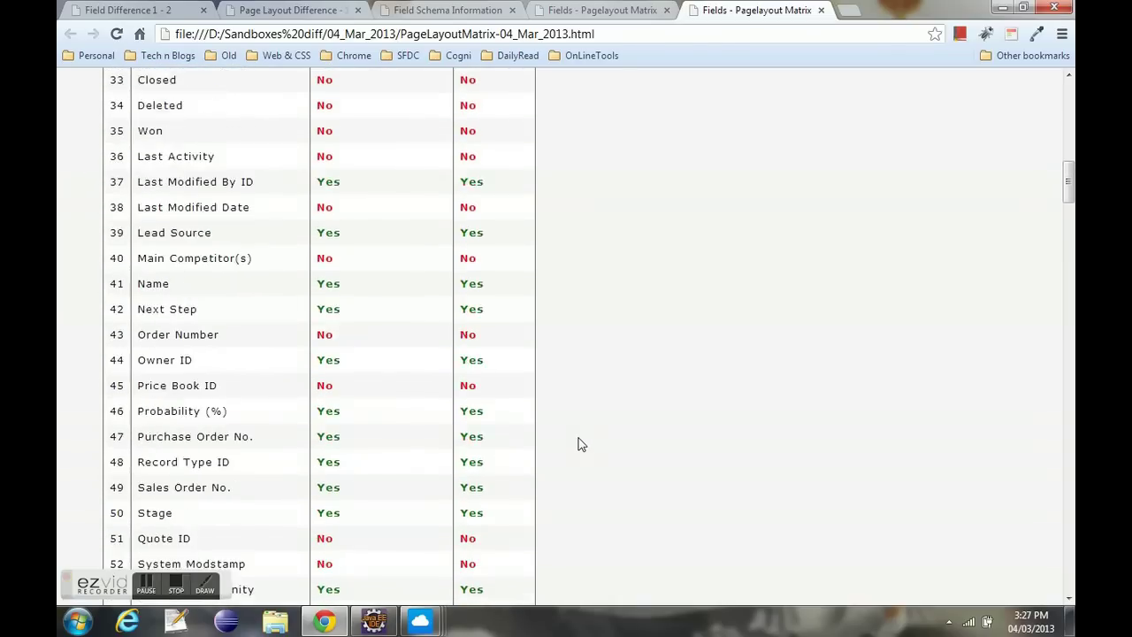
scroll(520, 442, down, 5)
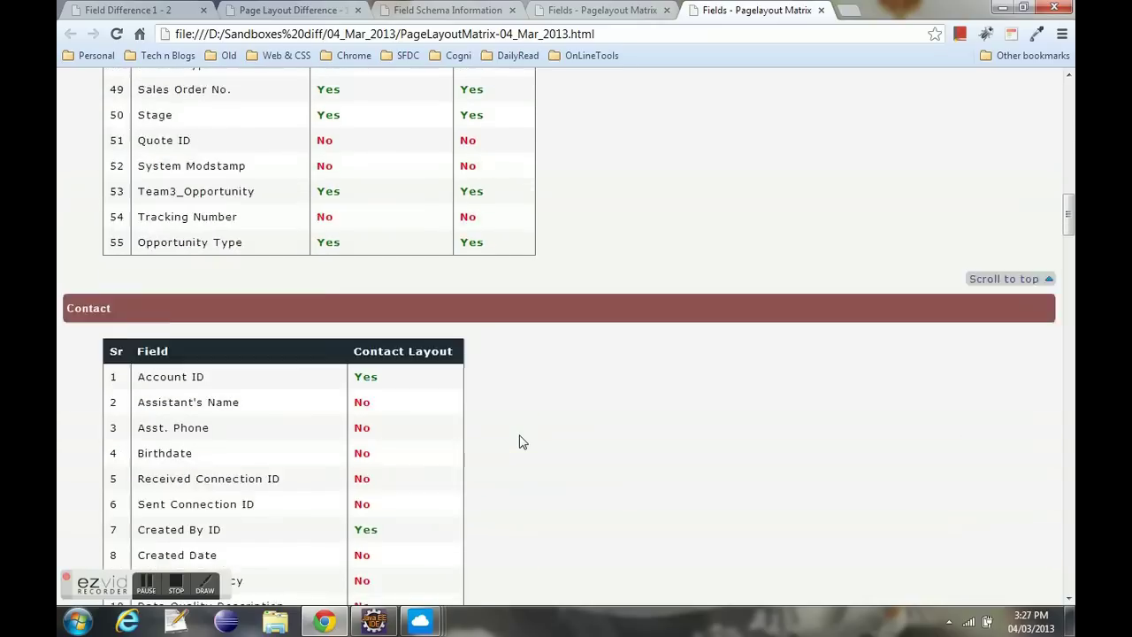
drag(1069, 228, 1068, 485)
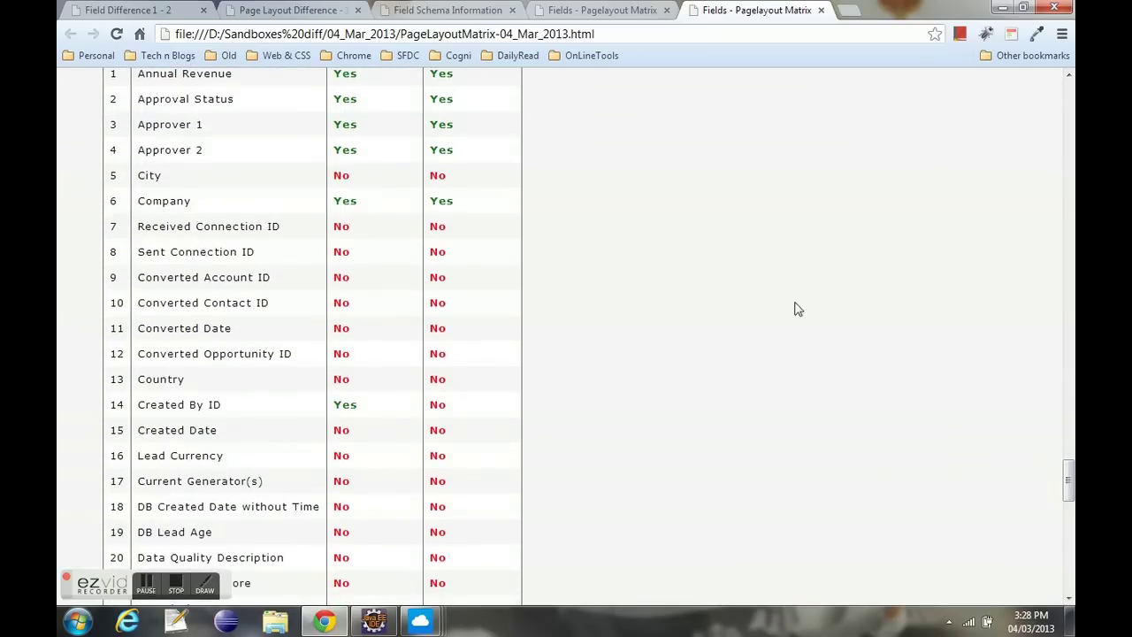
scroll(575, 233, up, 2)
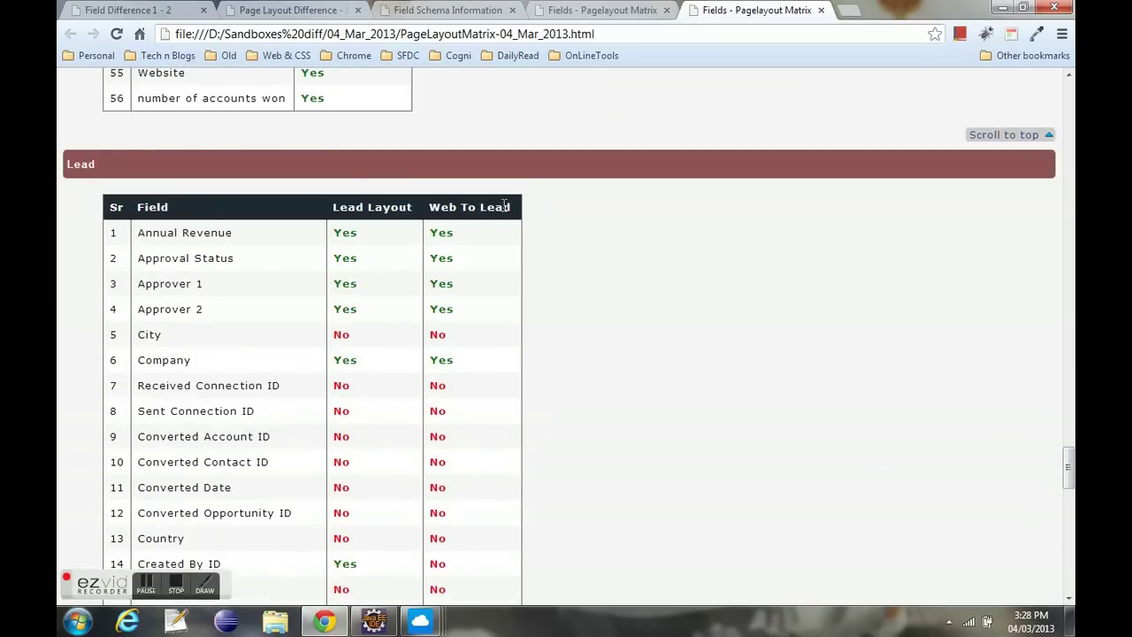
- Check the Lead table's headings, Created By ID and Description rows, then return to the top
drag(503, 206, 141, 207)
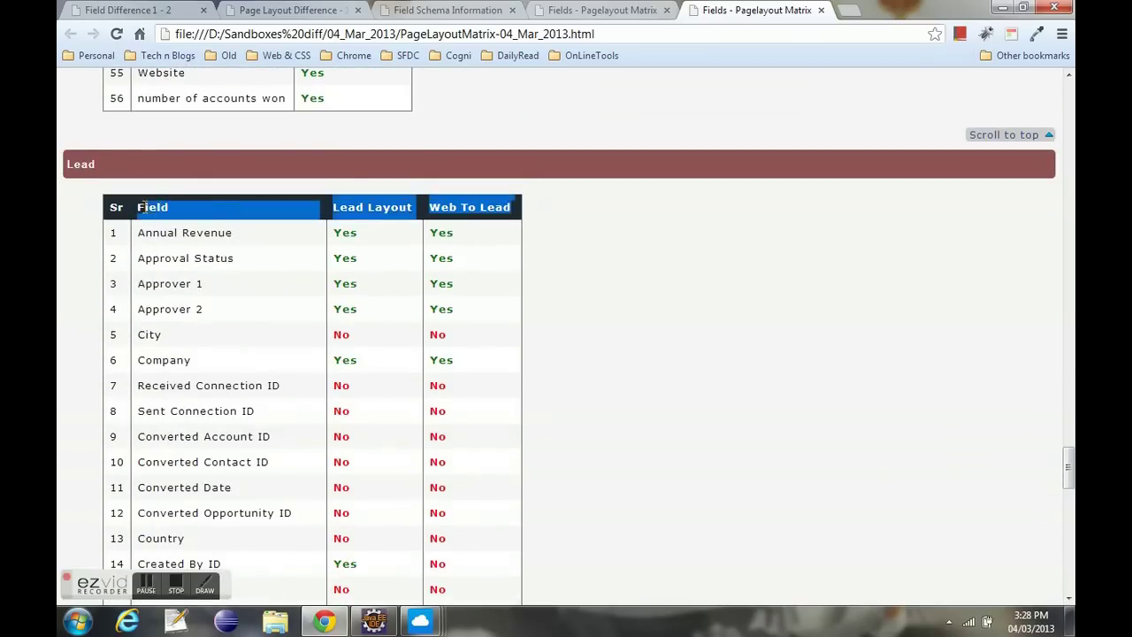
click(871, 300)
drag(1068, 455, 1068, 485)
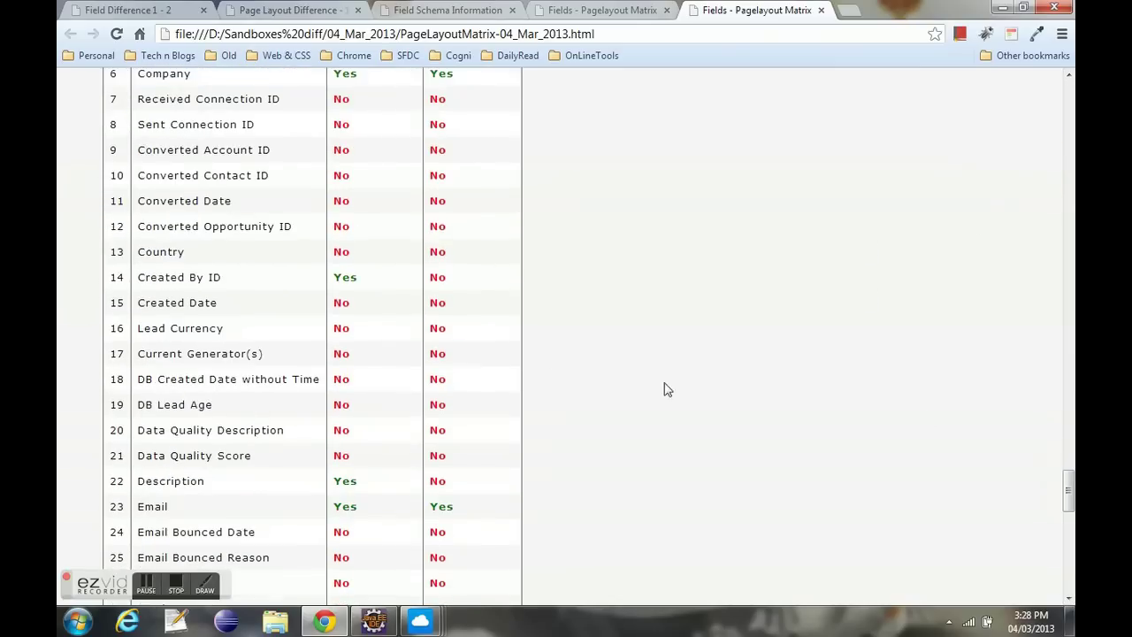
drag(112, 276, 450, 289)
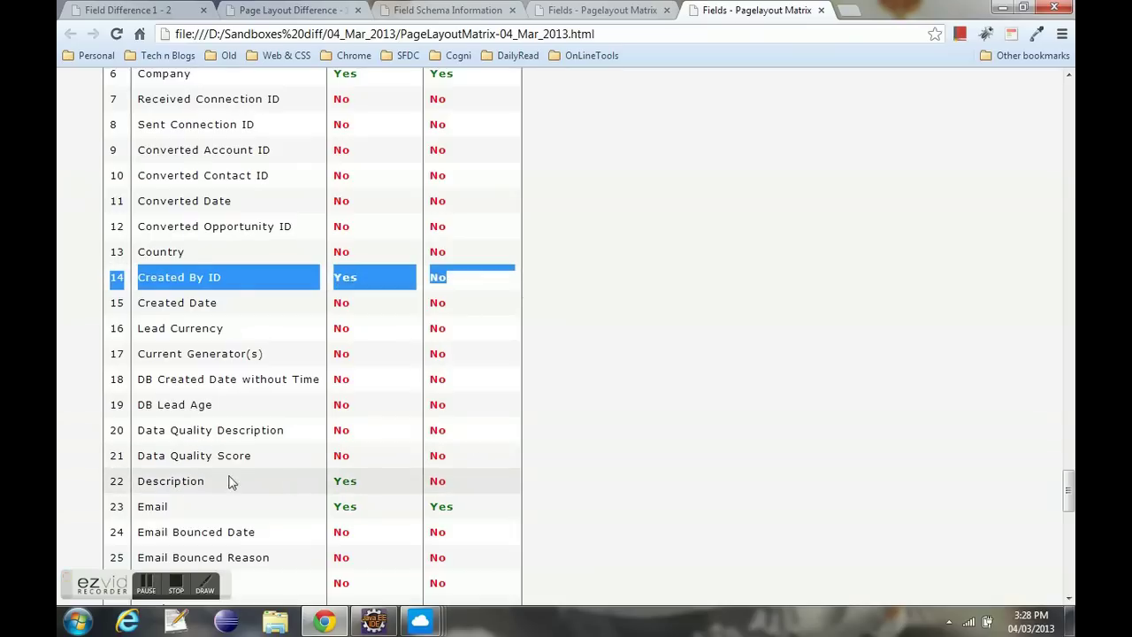
drag(112, 478, 507, 483)
click(509, 484)
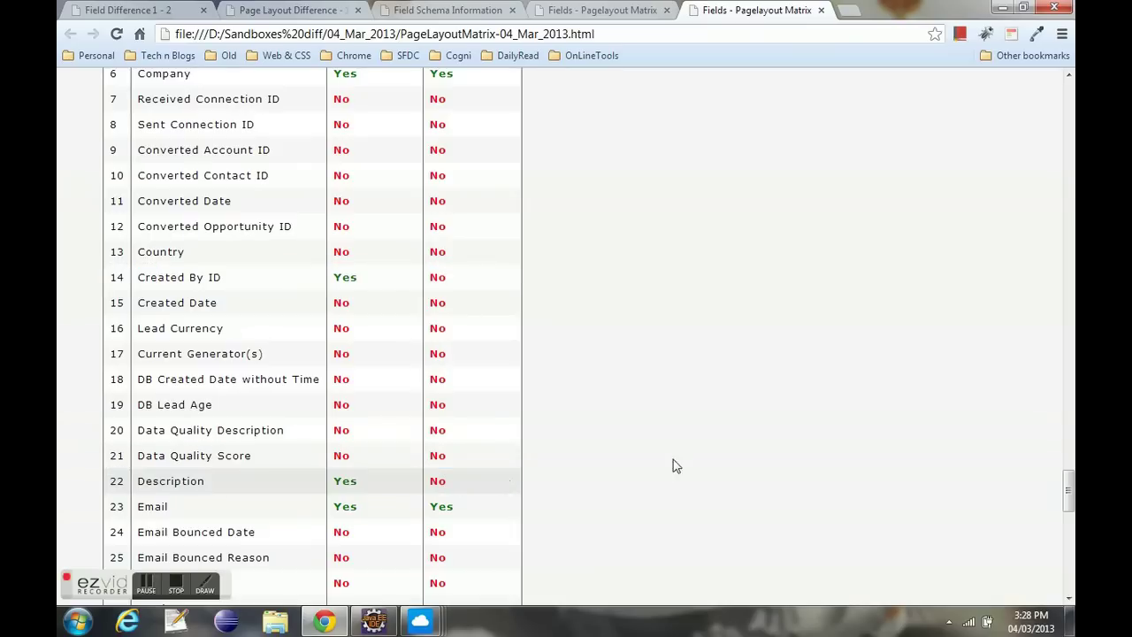
scroll(584, 336, down, 7)
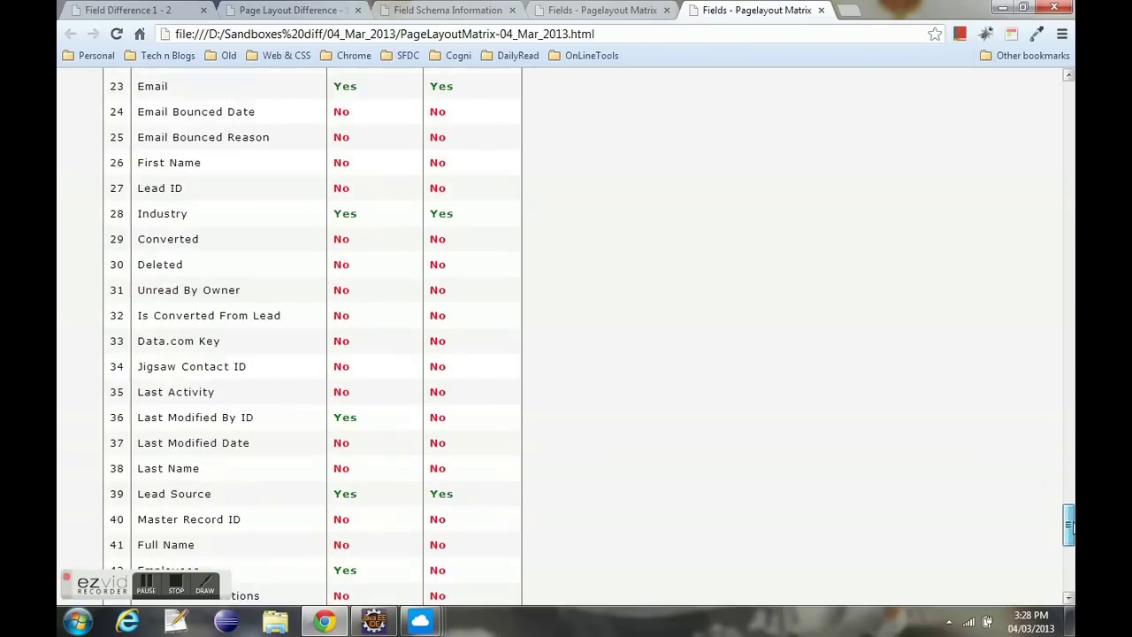
scroll(583, 336, down, 5)
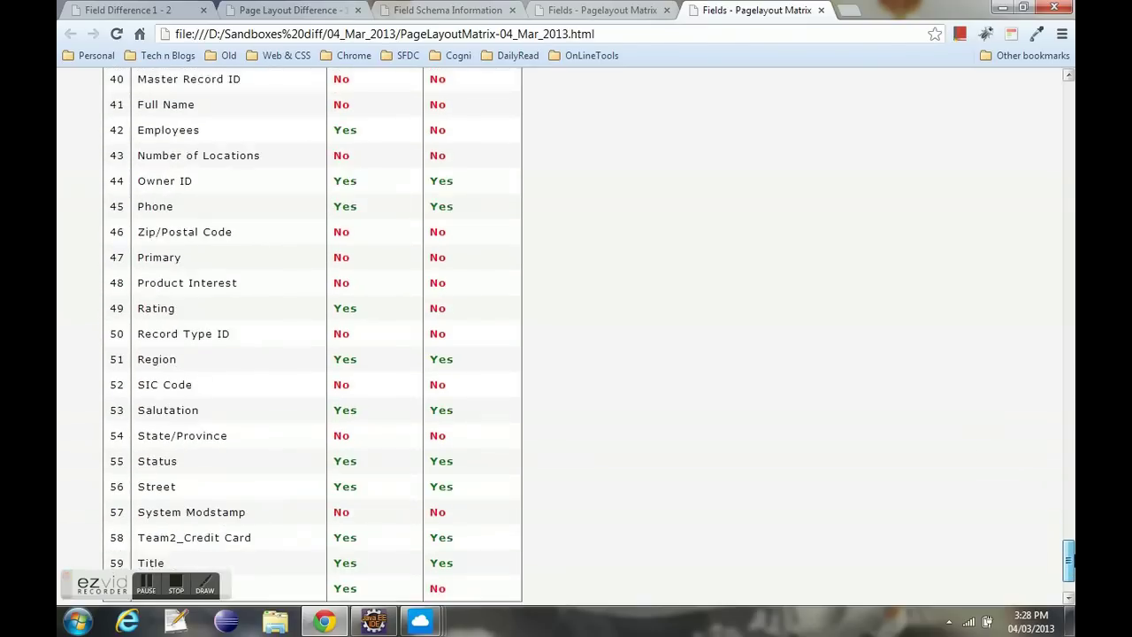
drag(1072, 571, 1070, 100)
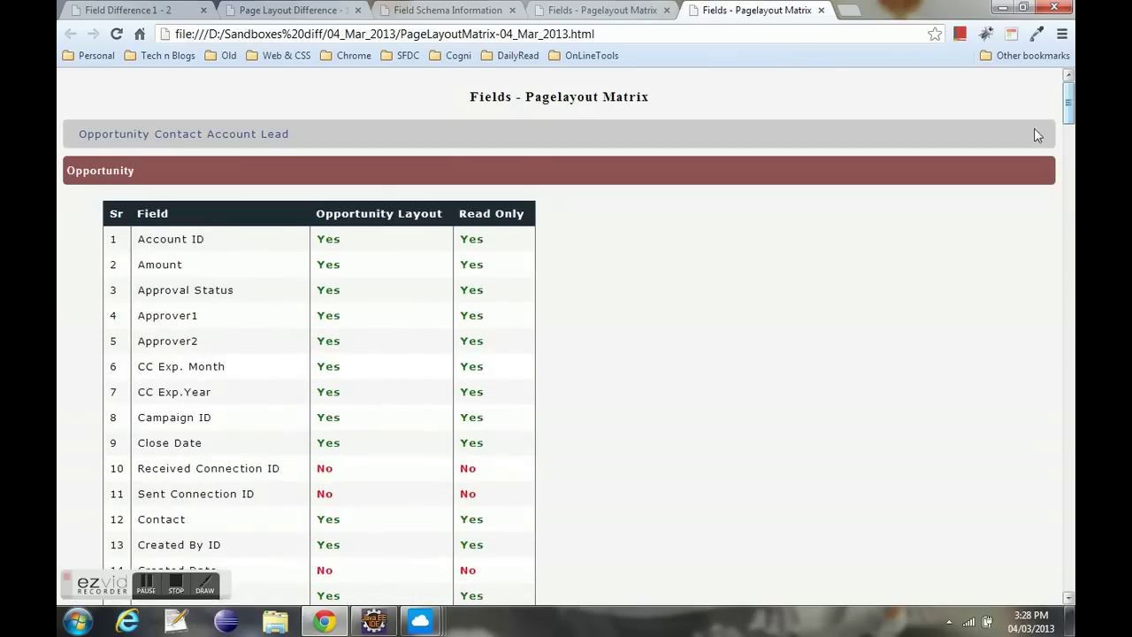
- Close the System Debug Log window
mouse_move(415, 632)
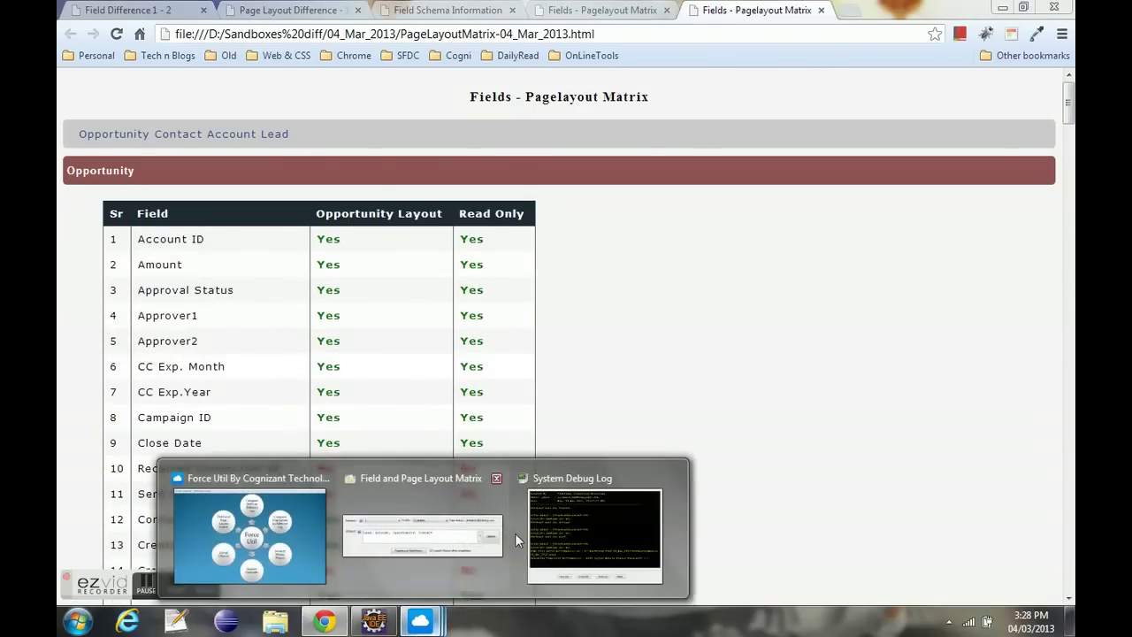
click(531, 522)
click(662, 488)
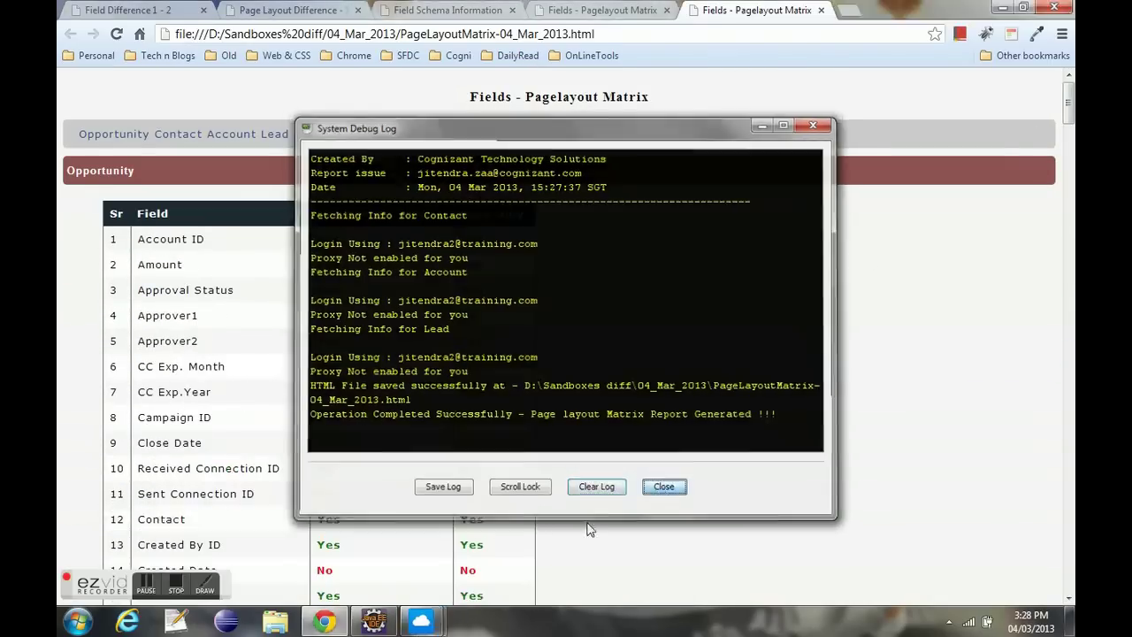
- Close the field and page layout matrix settings and choose Utility > Profile Security Matrix
mouse_move(421, 622)
click(518, 541)
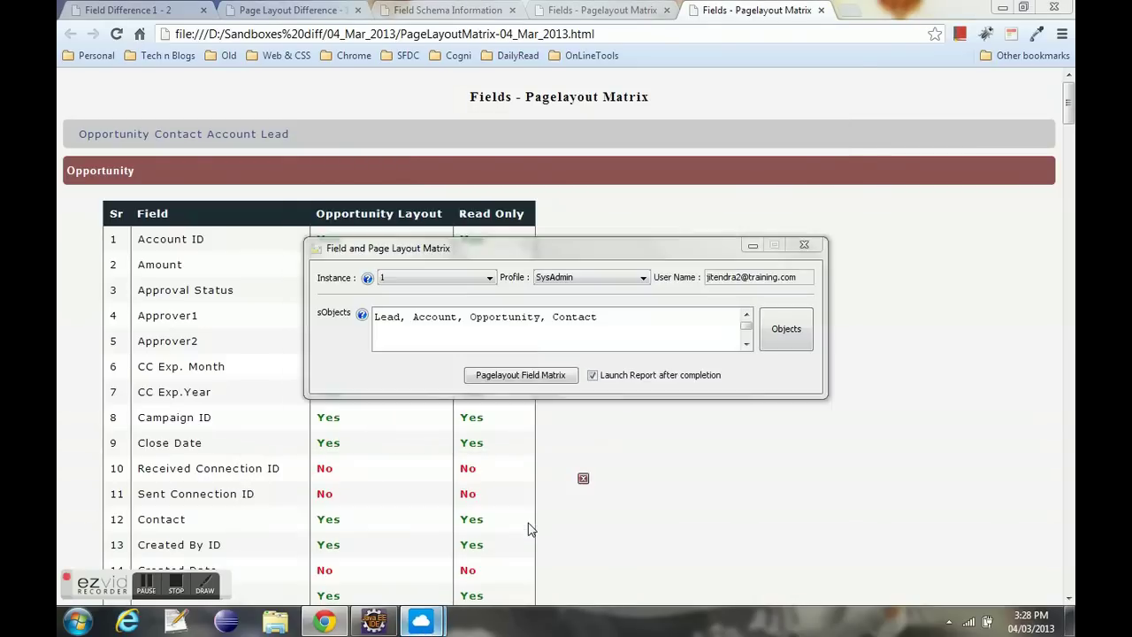
click(815, 245)
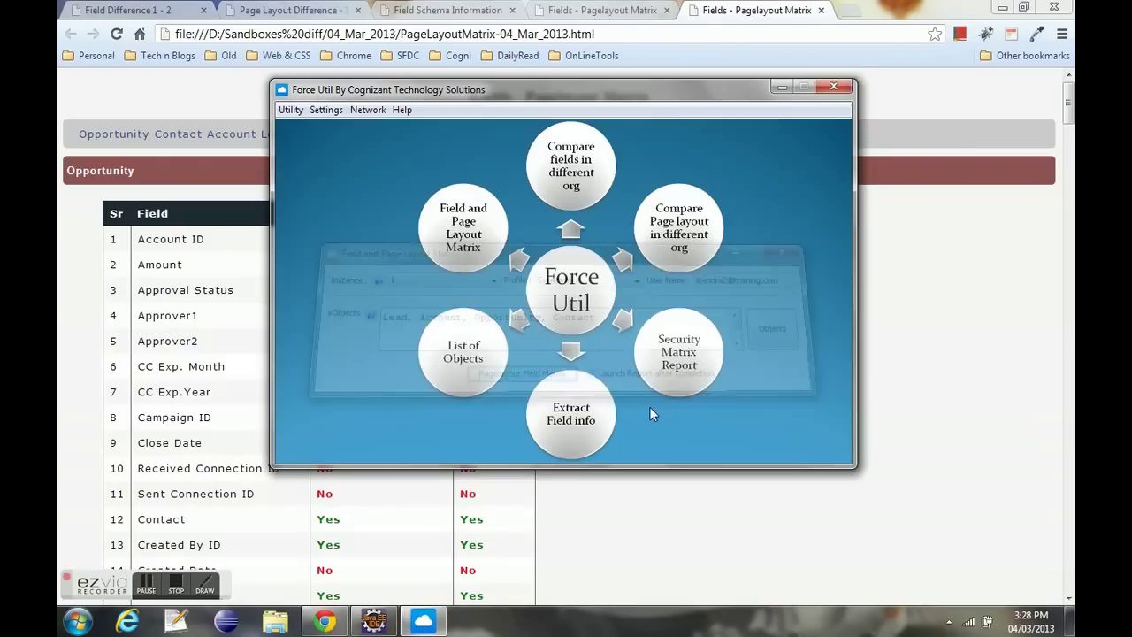
click(298, 113)
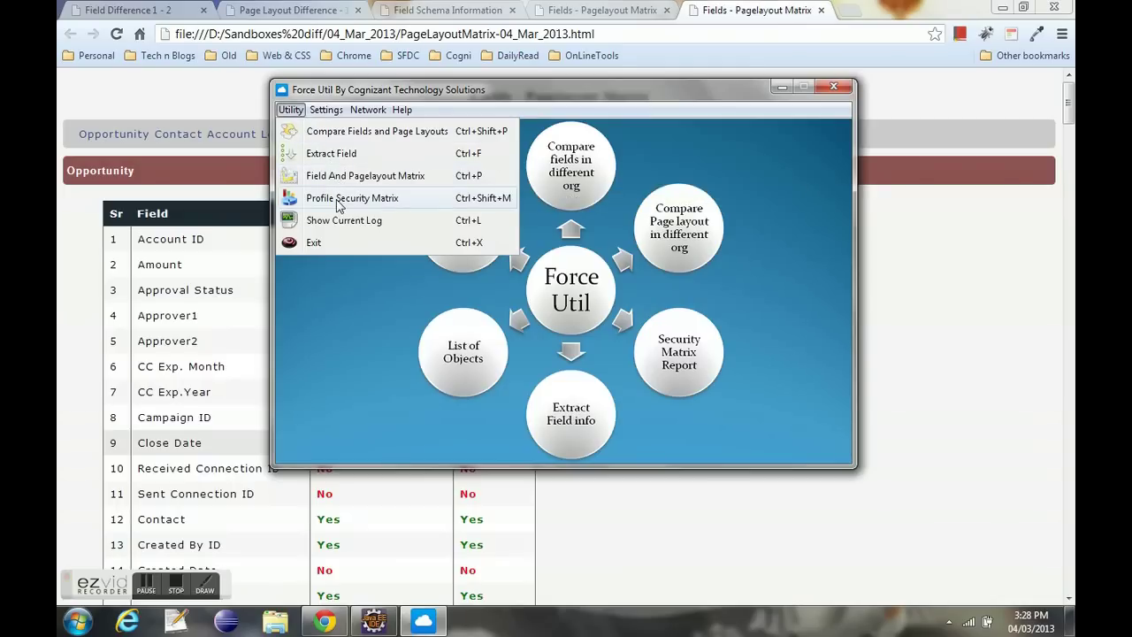
click(337, 200)
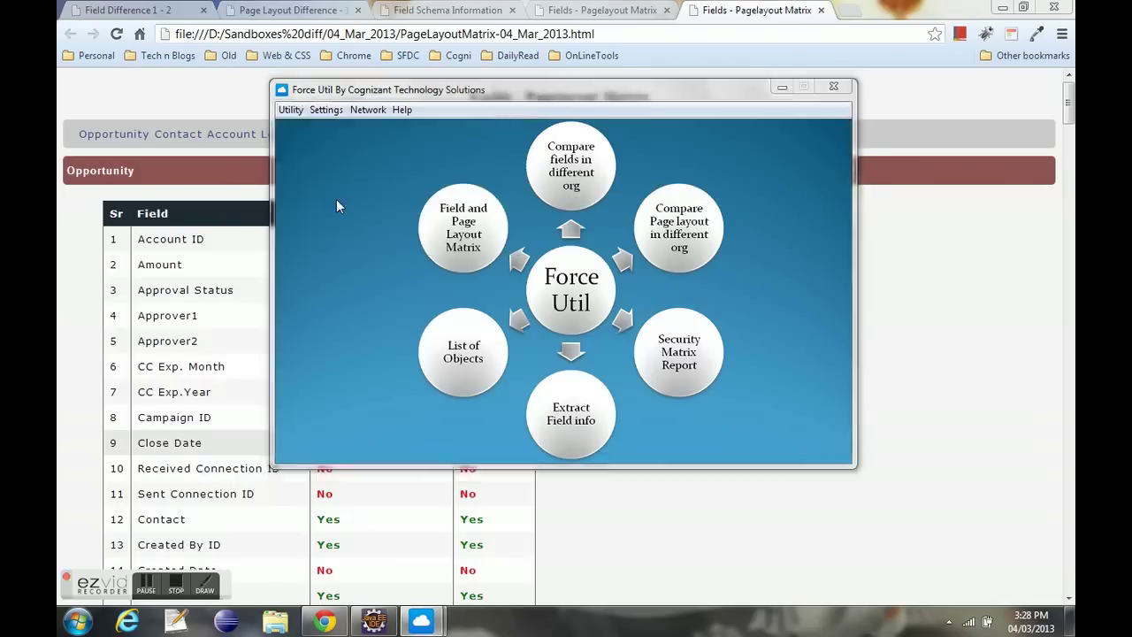
- Browse for the profiles folder, navigating to F:\eclipse\Galileo eclipse\Javaworkspace
click(633, 328)
drag(721, 328, 398, 329)
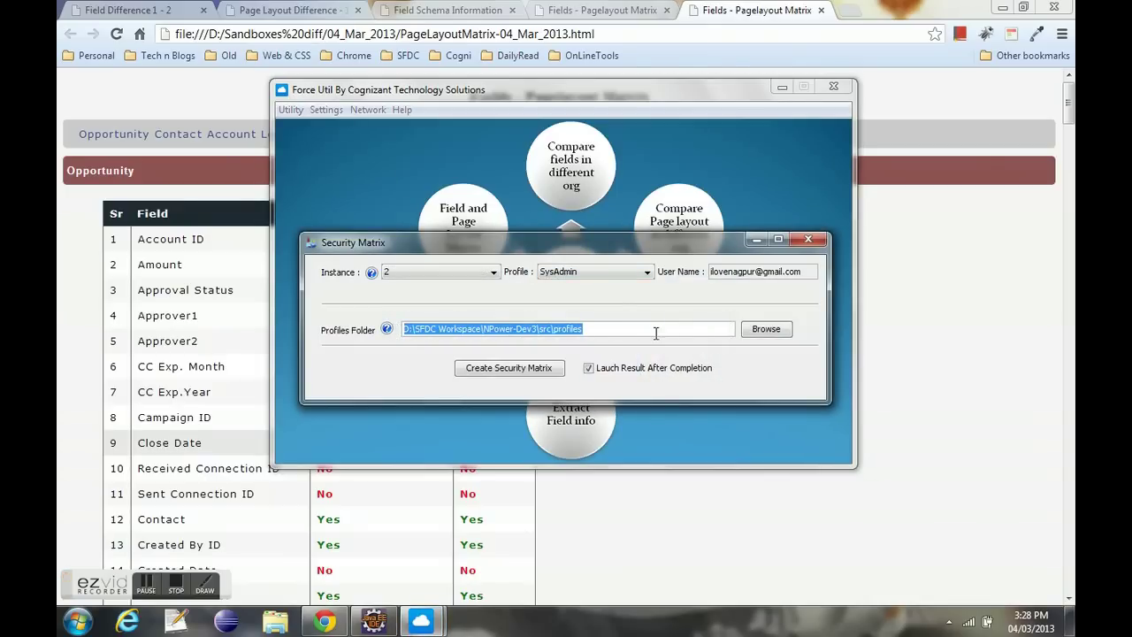
click(762, 329)
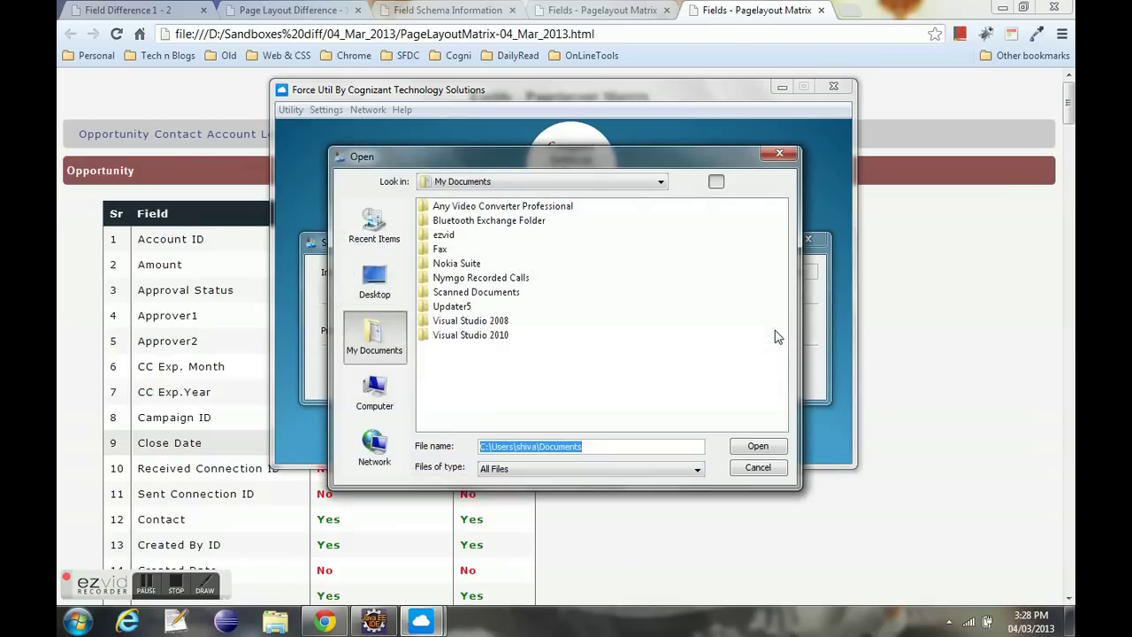
click(378, 278)
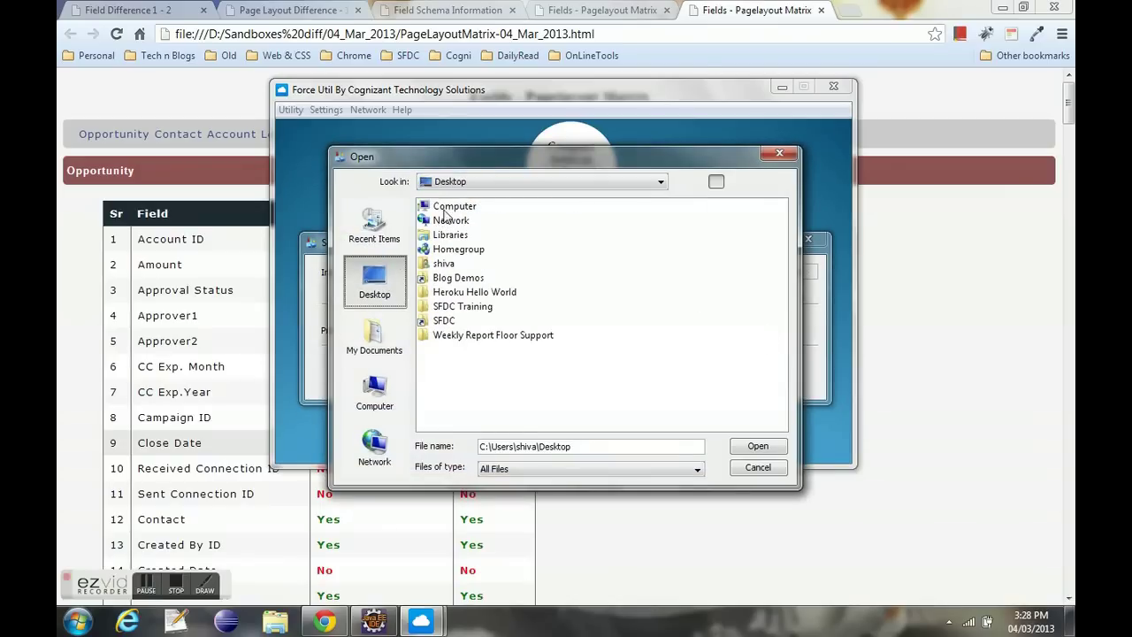
double_click(447, 207)
double_click(474, 251)
click(445, 222)
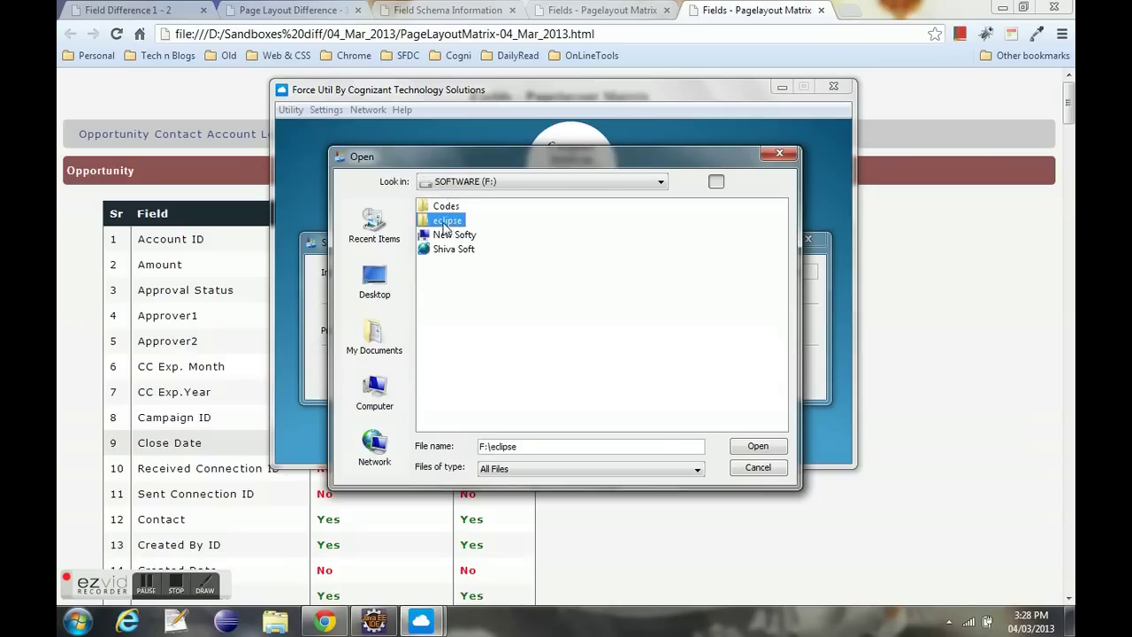
double_click(444, 223)
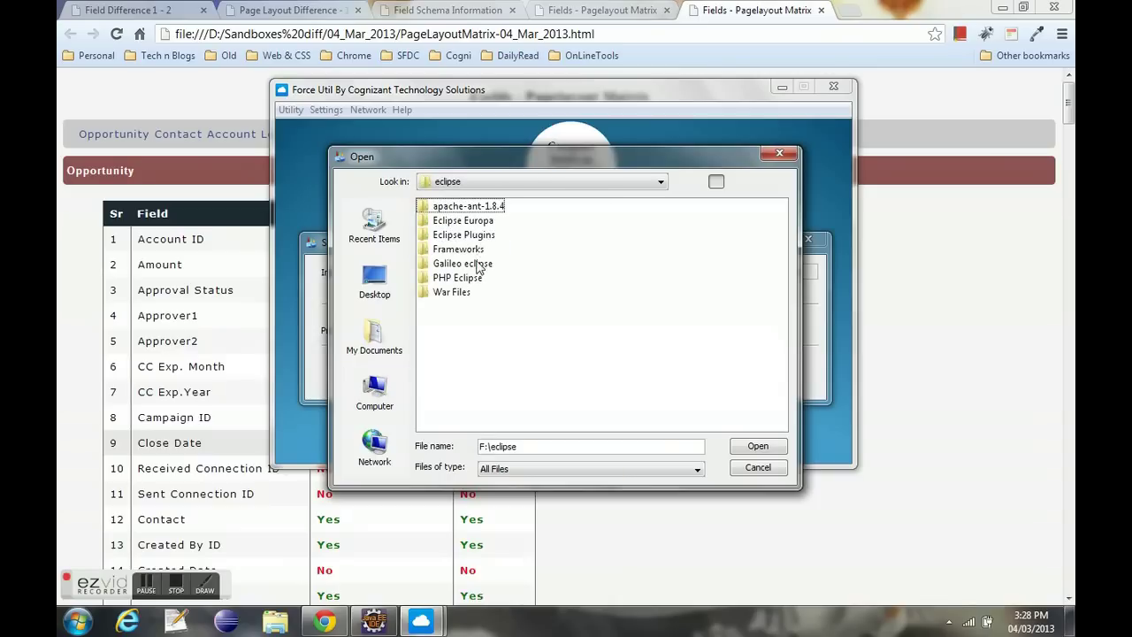
click(477, 265)
double_click(477, 265)
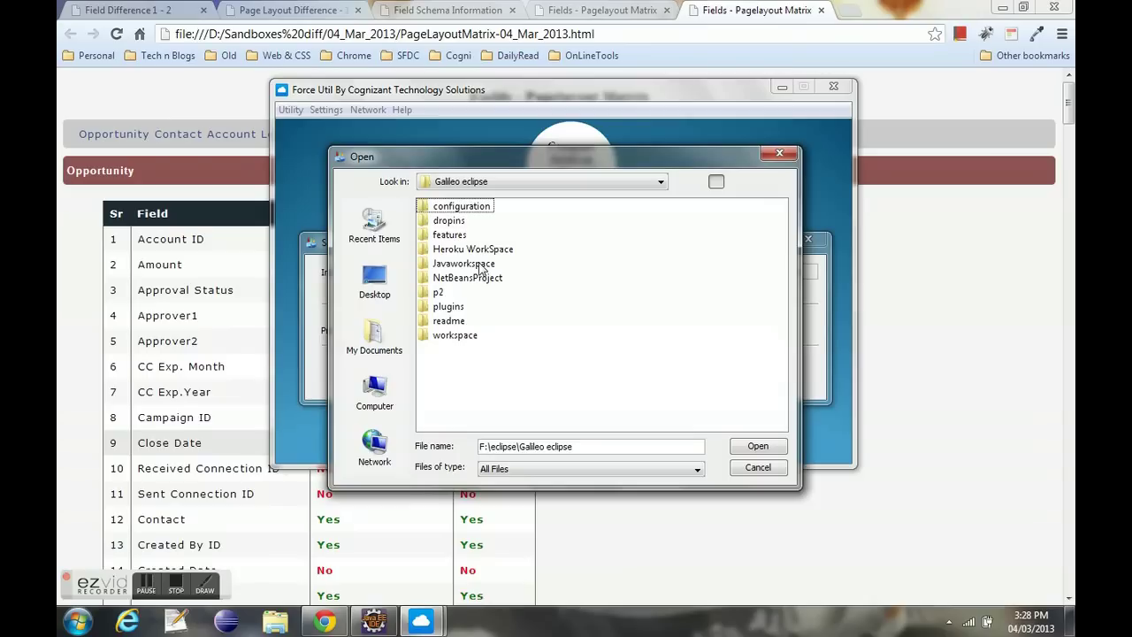
click(482, 265)
double_click(482, 265)
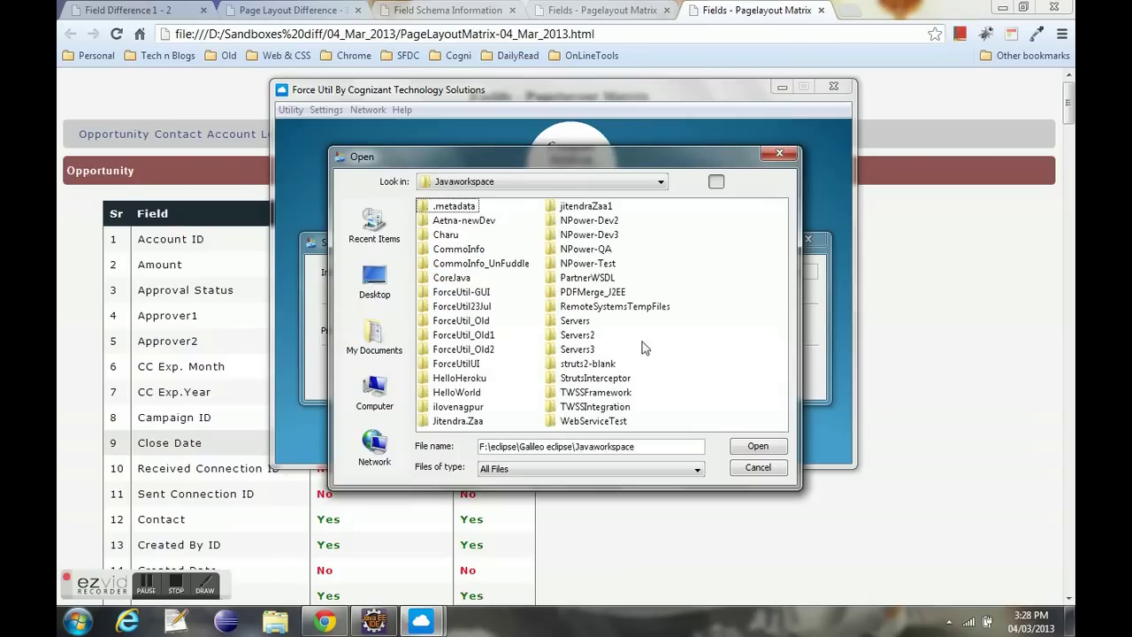
- Choose the NPower-Dev2\src\profiles folder and create the security matrix
double_click(588, 222)
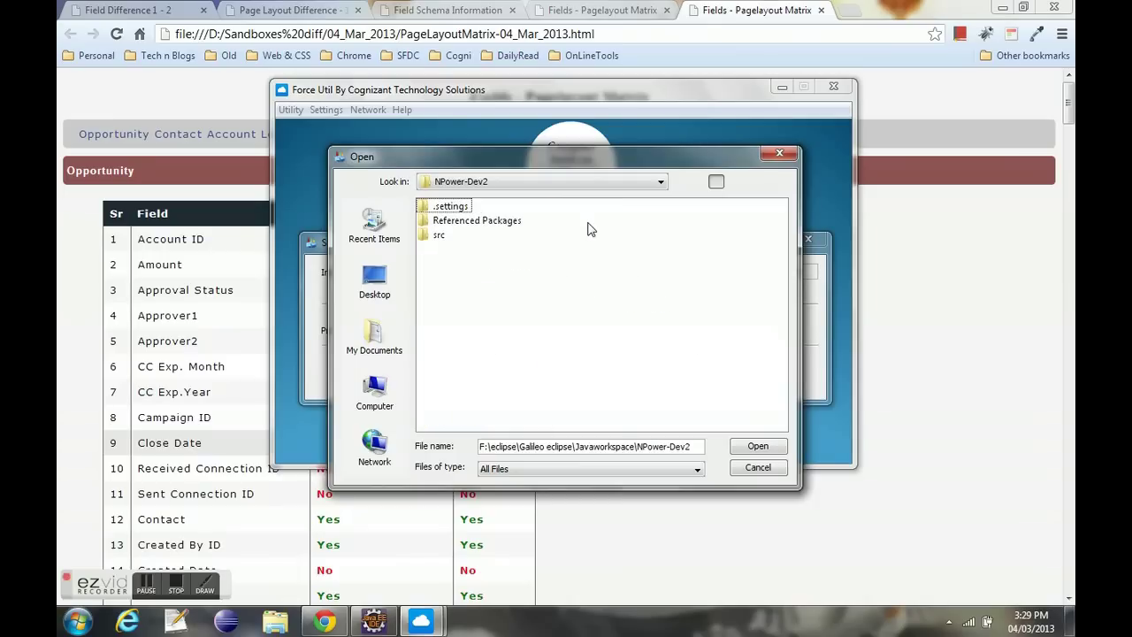
double_click(426, 237)
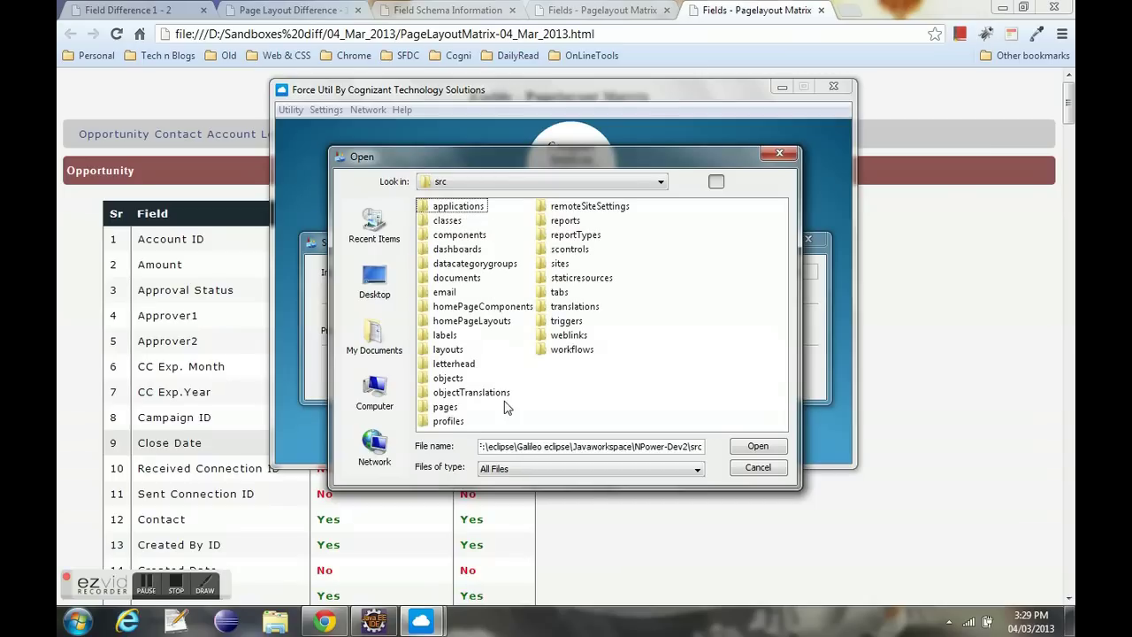
double_click(456, 421)
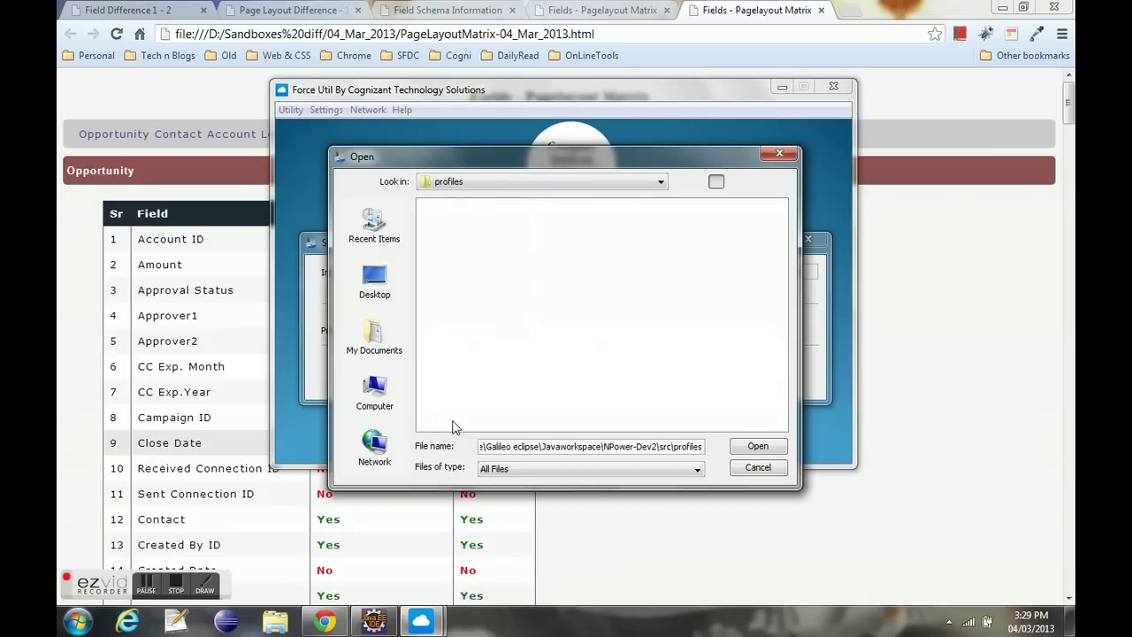
click(756, 447)
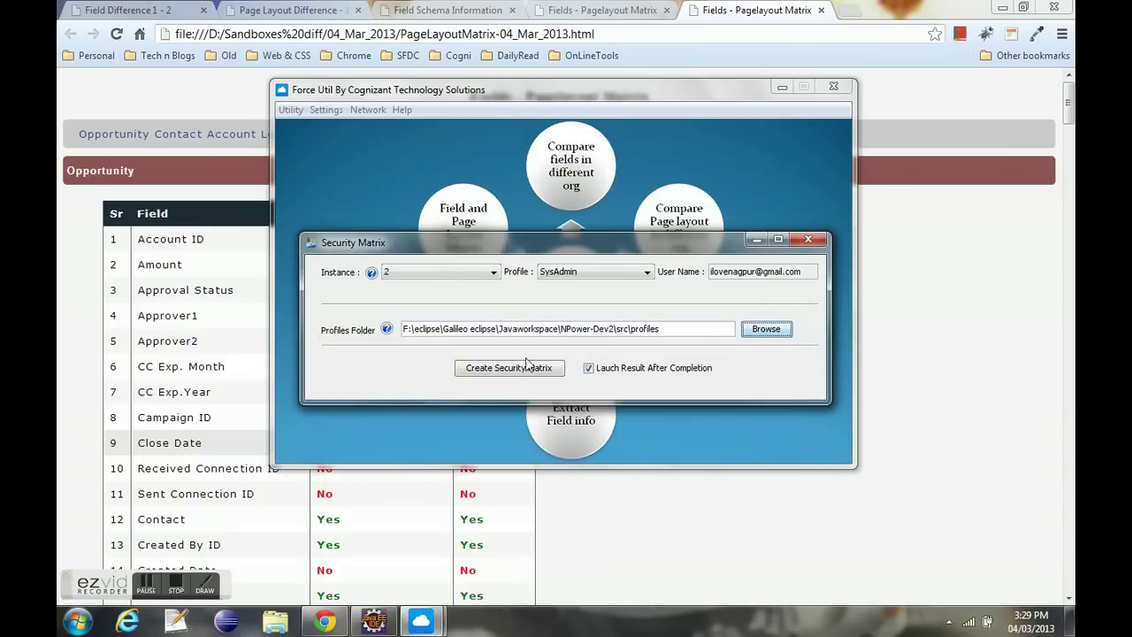
click(524, 368)
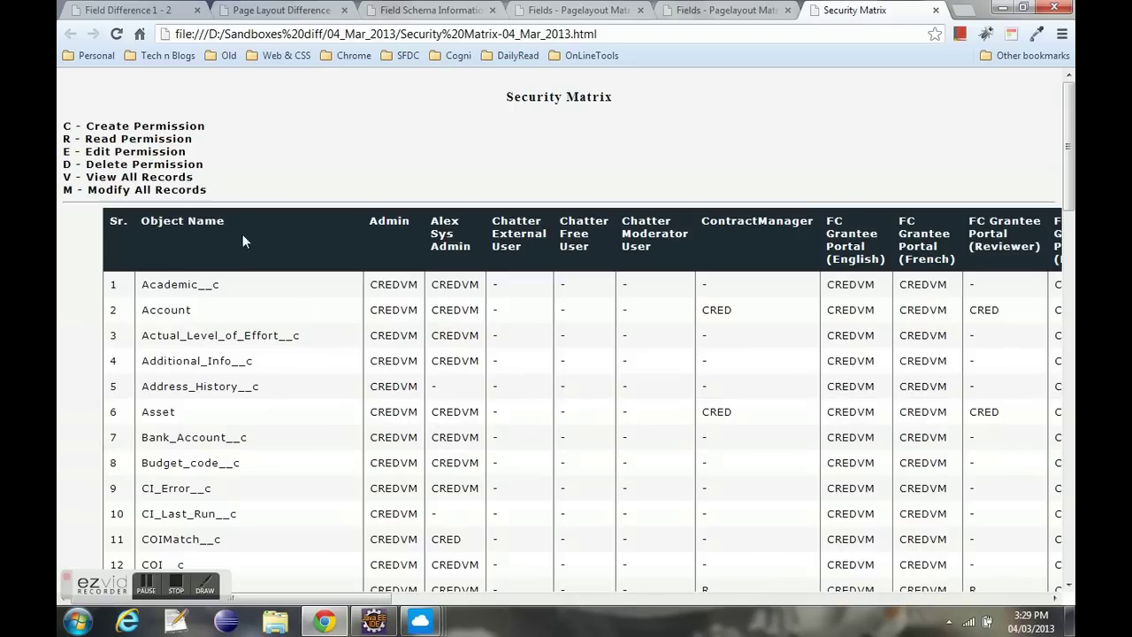
- In the Security Matrix report, highlight the first object Academic__c, the report title and the CREDVM permission legend
drag(142, 288, 221, 288)
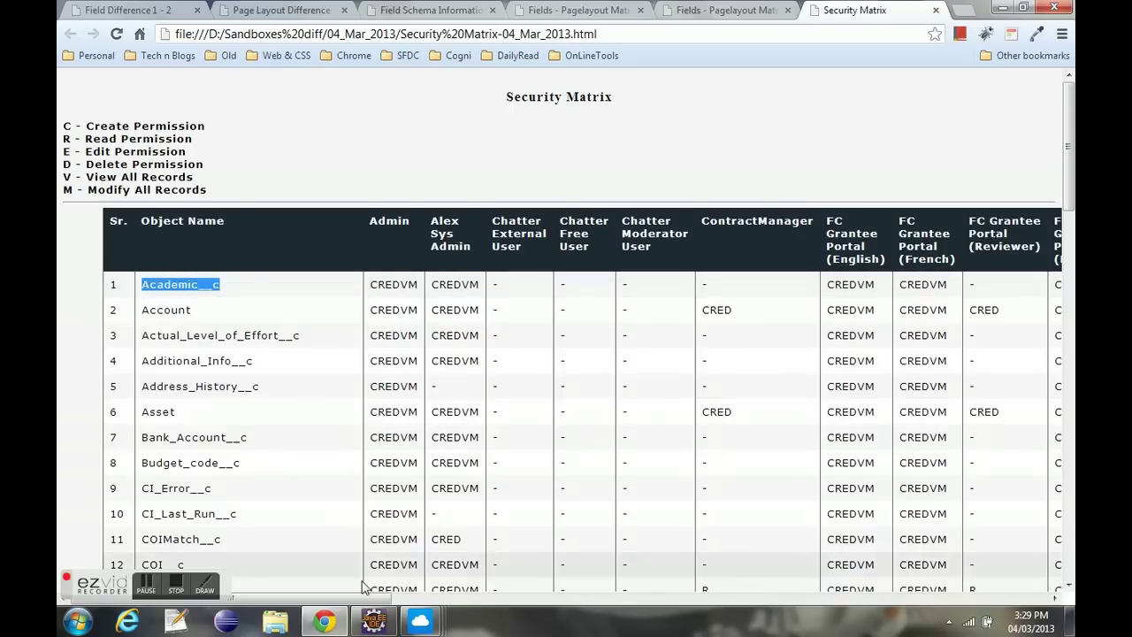
mouse_move(369, 599)
mouse_down()
mouse_move(445, 601)
mouse_move(363, 602)
mouse_up()
drag(501, 102, 628, 97)
click(626, 102)
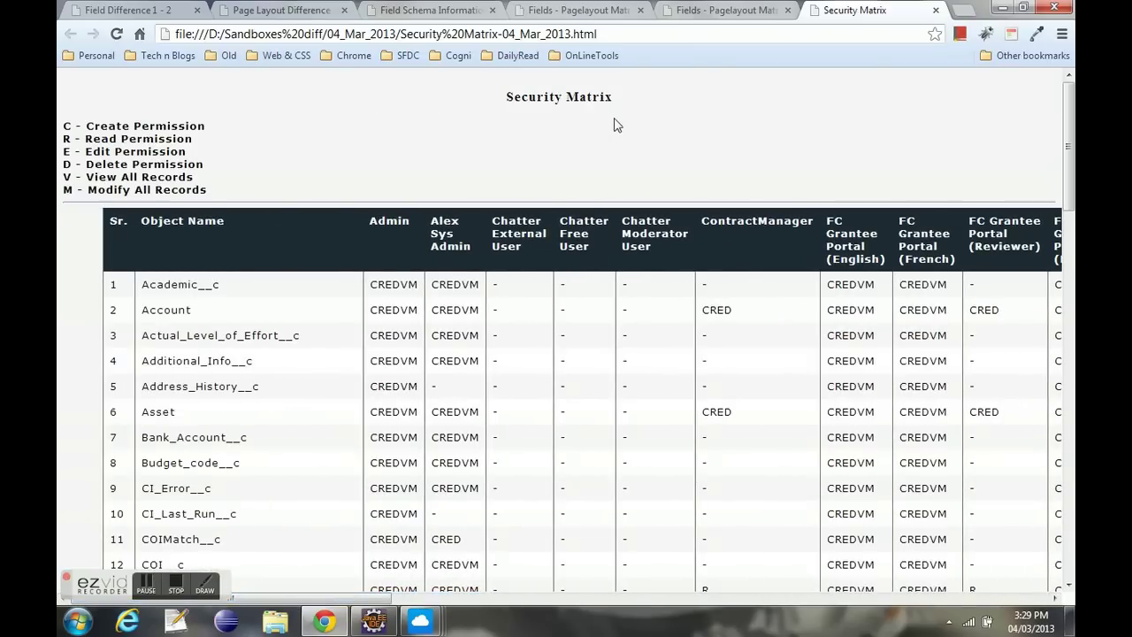
drag(63, 127, 214, 190)
click(224, 193)
- Highlight Academic__c and the profile column headers, then scroll across profile columns and down the object rows
drag(216, 284, 142, 284)
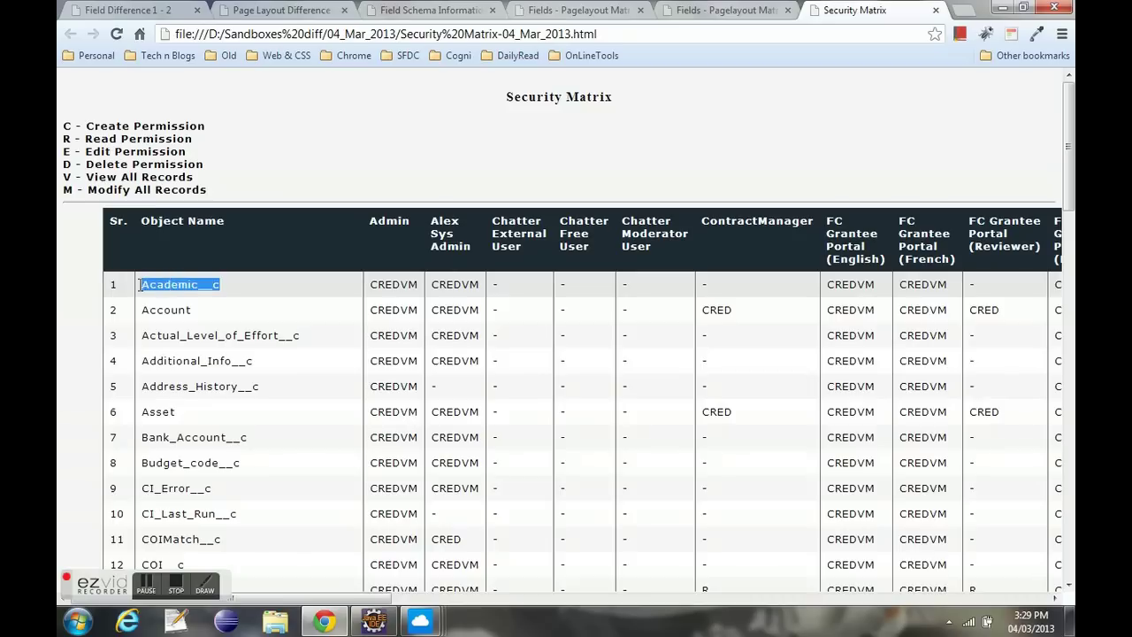
drag(368, 221, 511, 262)
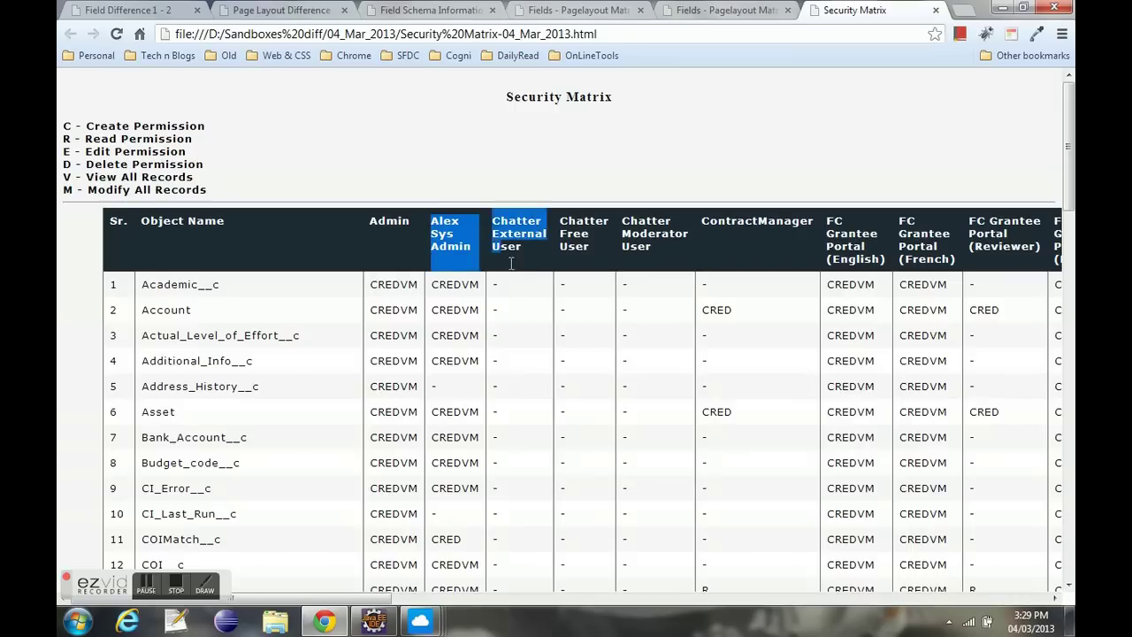
click(658, 234)
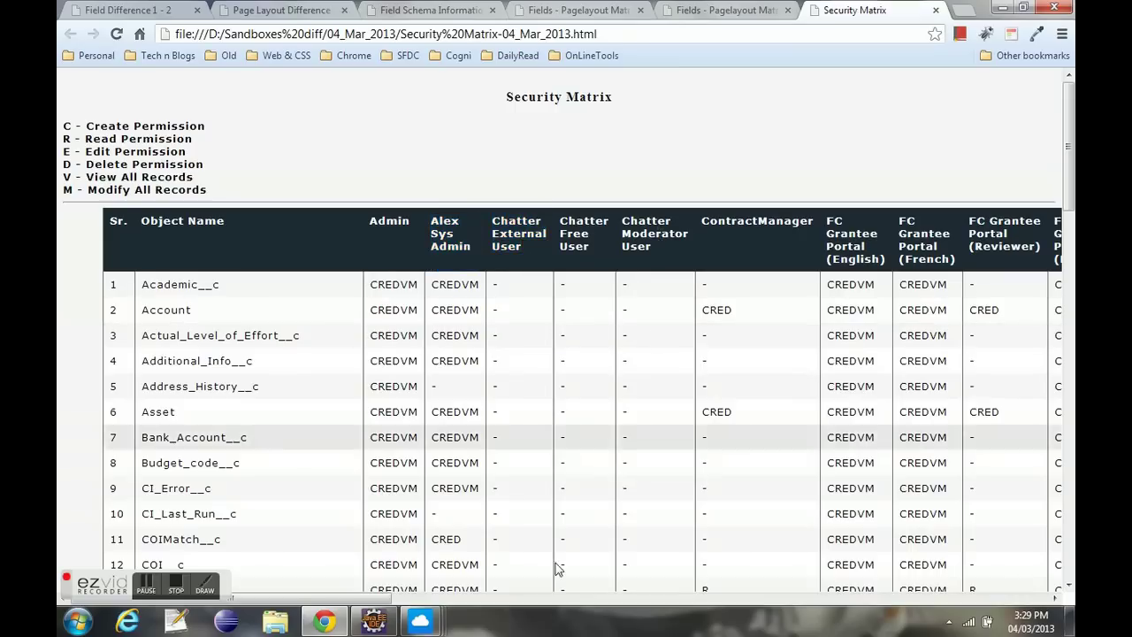
drag(311, 601, 1005, 610)
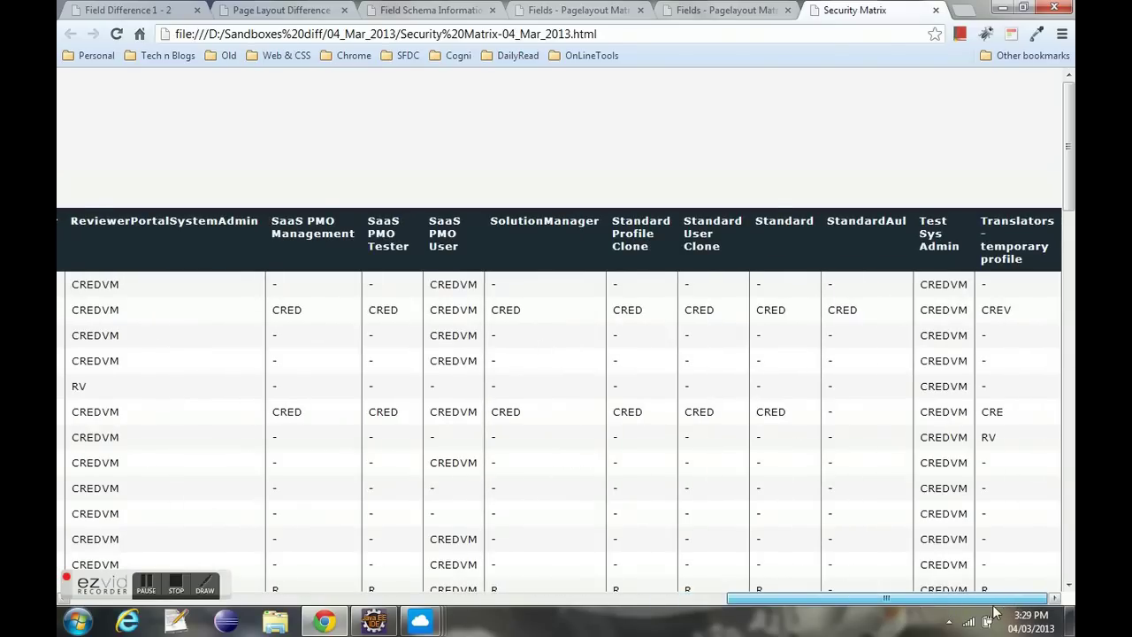
drag(988, 612, 269, 597)
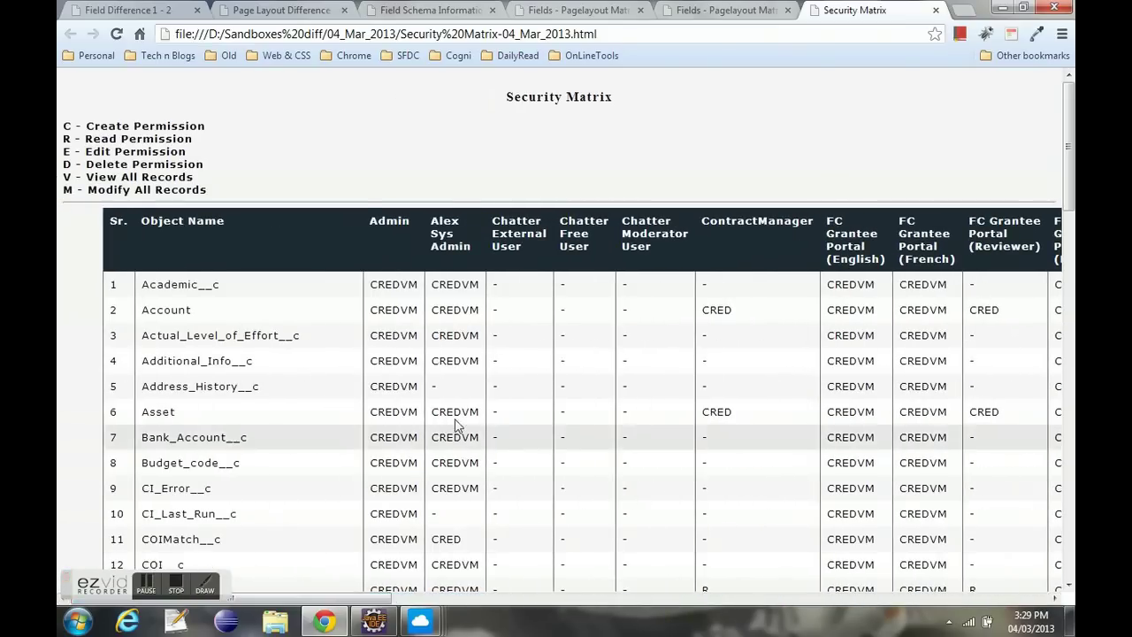
scroll(482, 409, down, 6)
scroll(482, 409, down, 10)
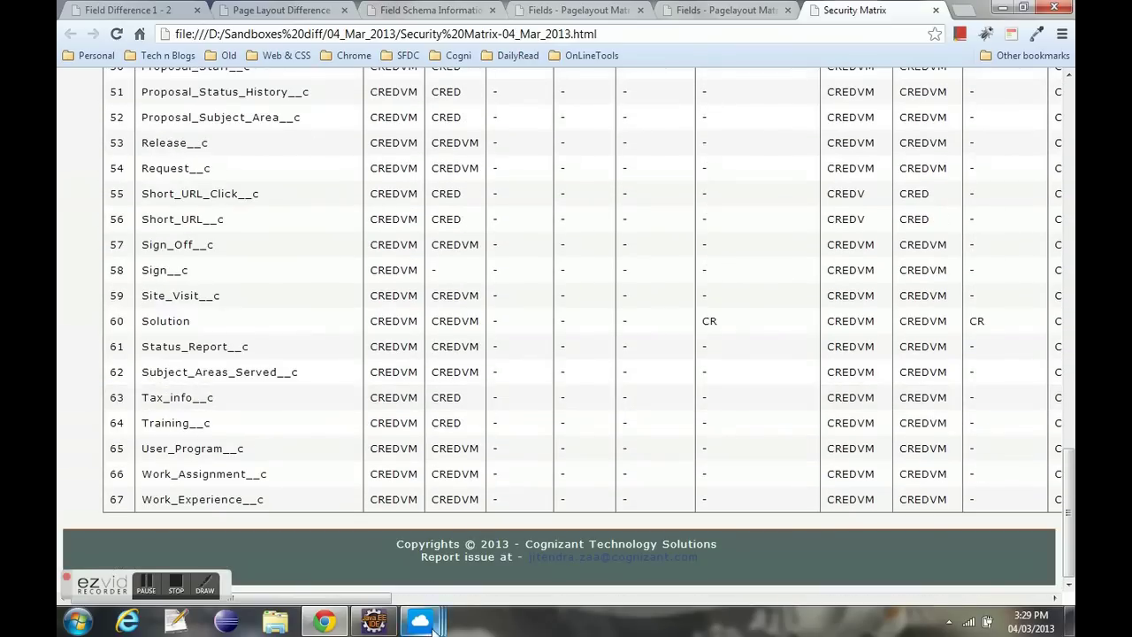
- Close the System Debug Log and the Security Matrix dialog
mouse_move(420, 622)
click(534, 561)
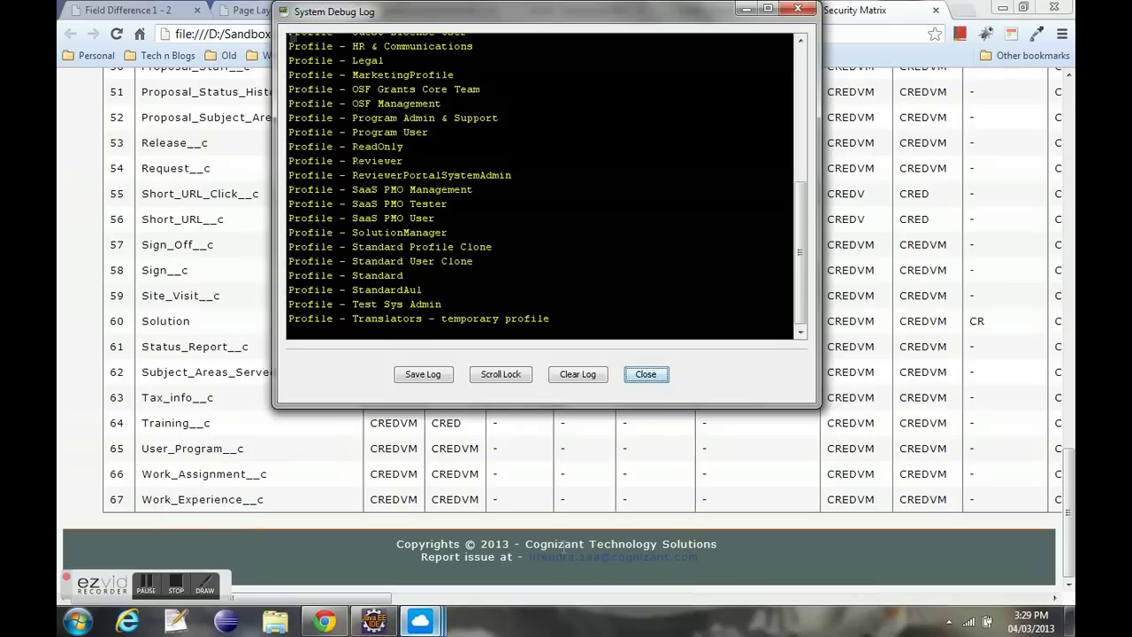
click(656, 380)
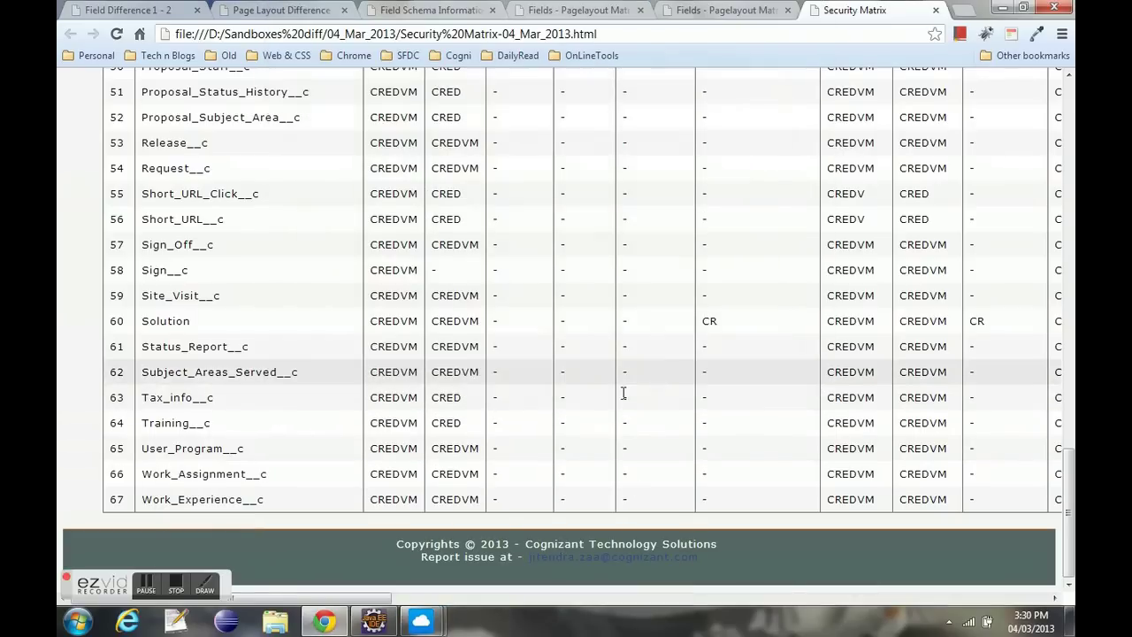
mouse_move(433, 625)
click(503, 547)
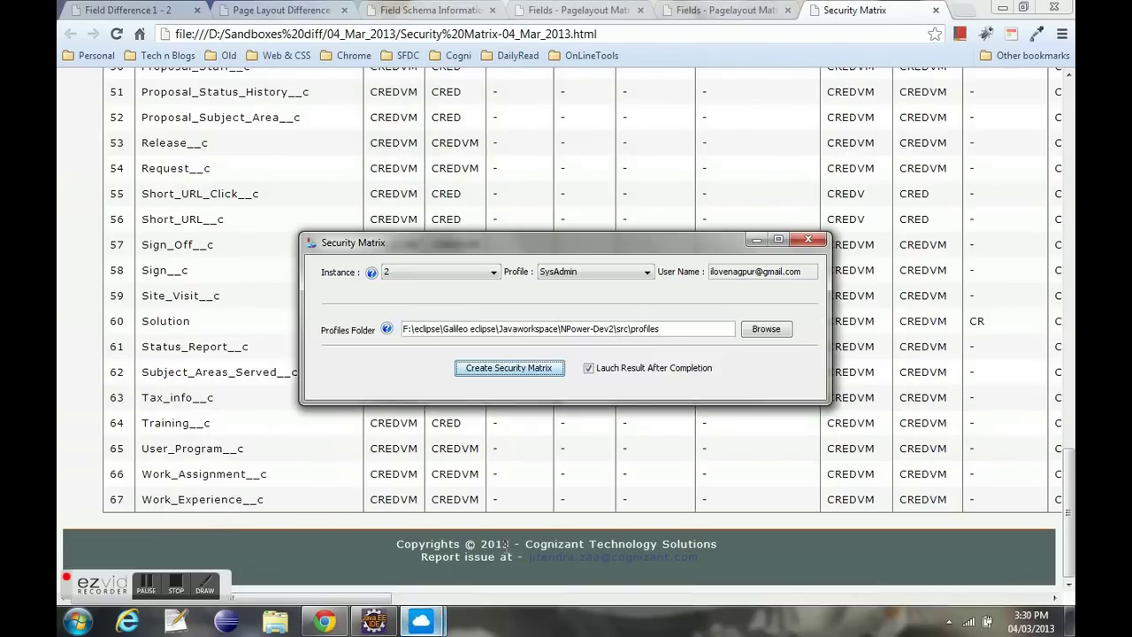
click(808, 239)
- From the Force Util main window, view Help > About Force Util (version 1.0), then close it
click(426, 624)
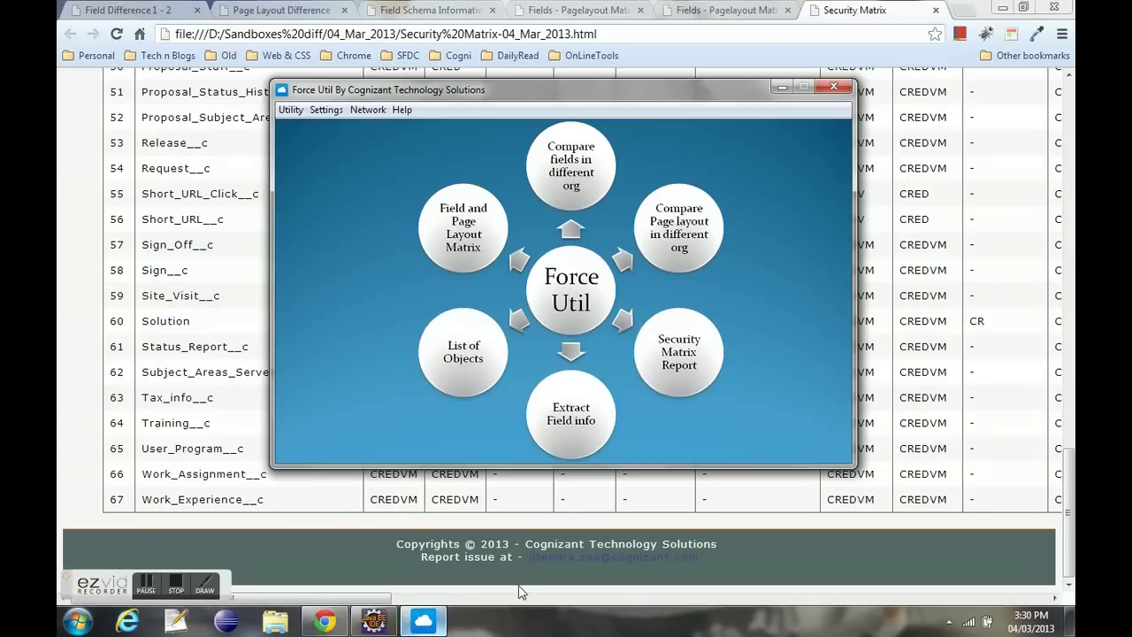
click(407, 110)
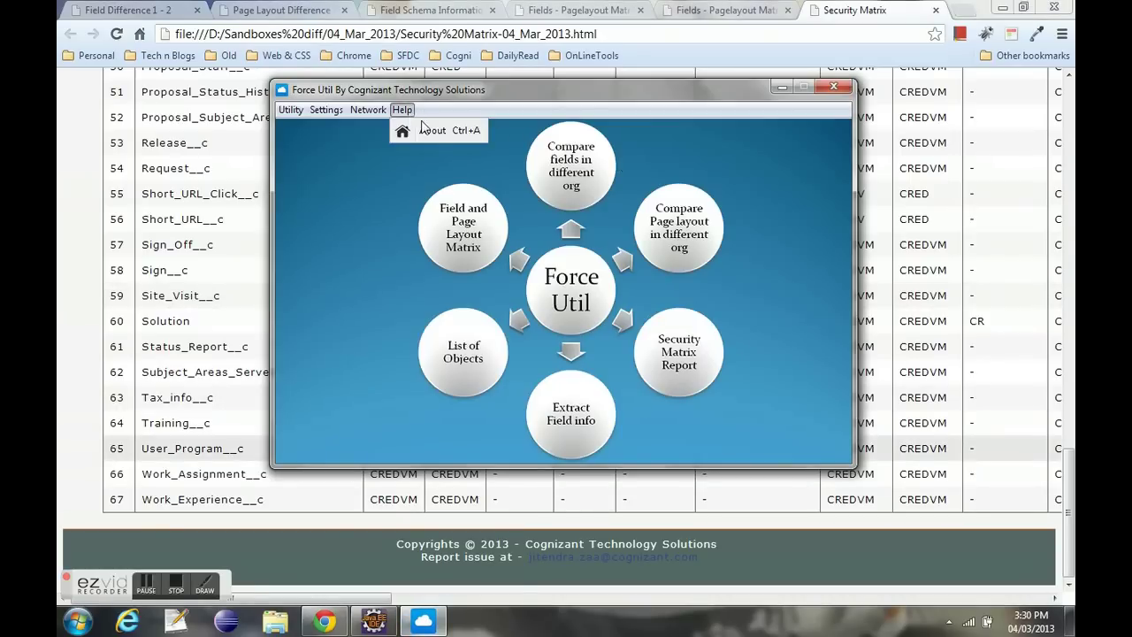
click(431, 129)
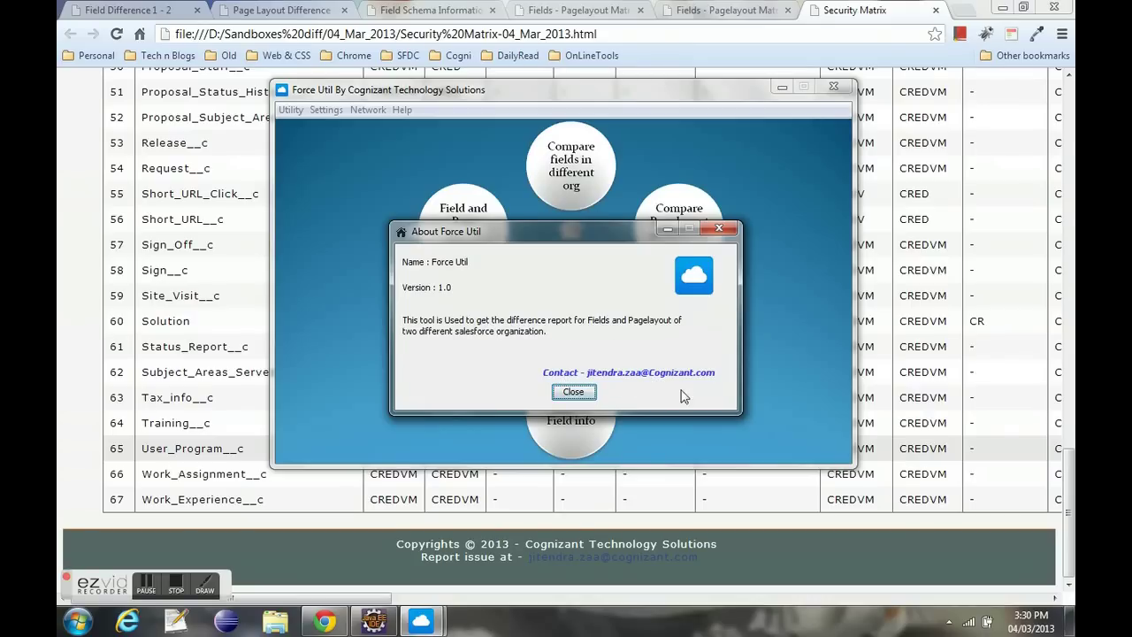
click(587, 397)
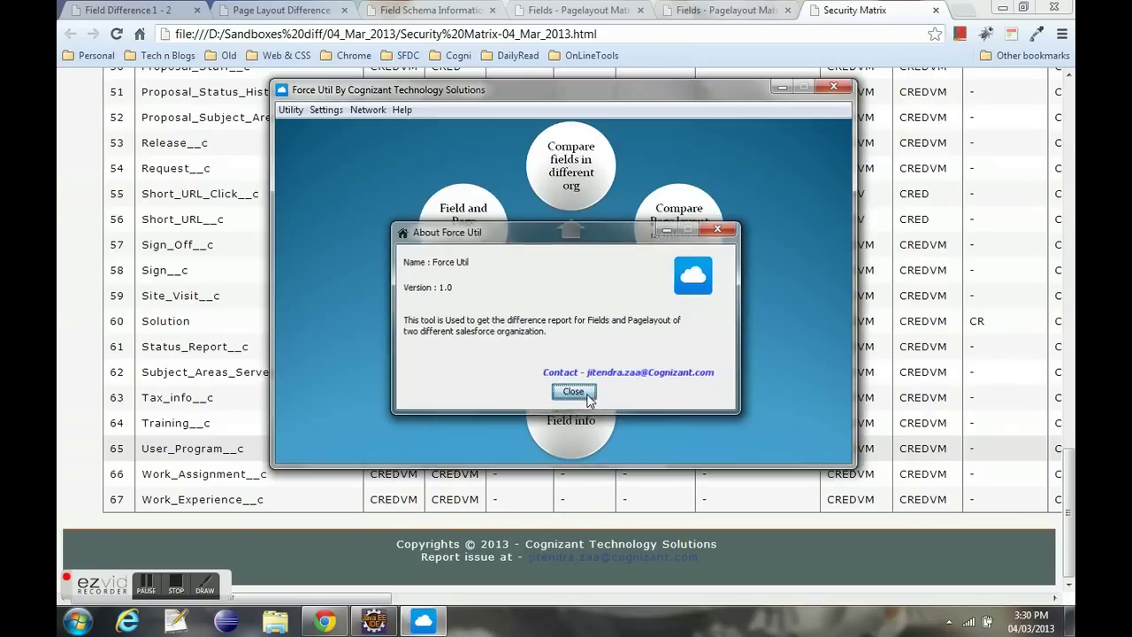